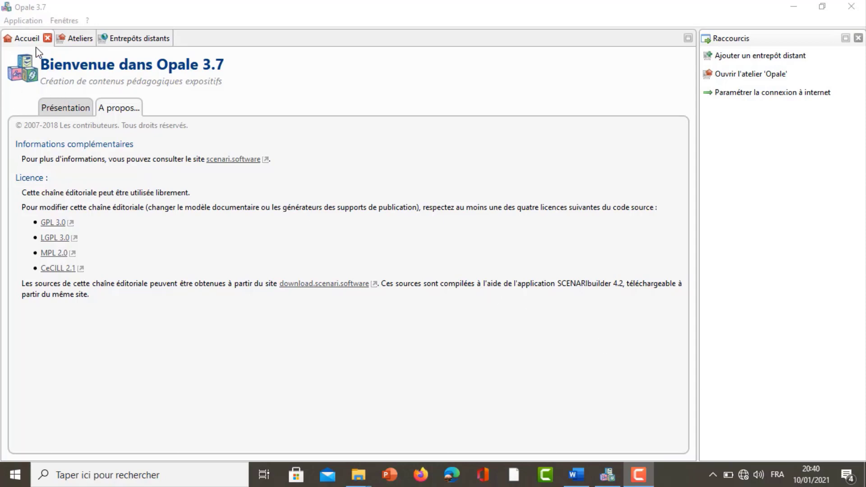
# - Create a new workshop (atelier) with the code "Evaluation", based on the Opale 3.7 (fr-FR) model
pyautogui.click(27, 39)
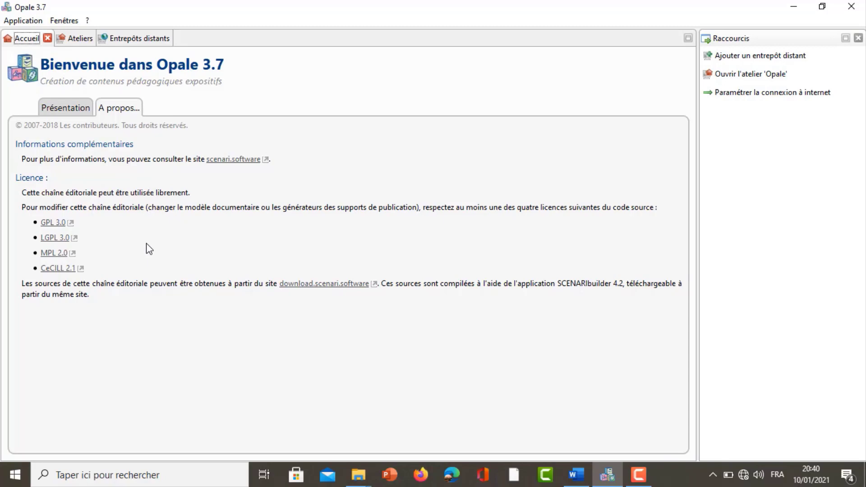
pyautogui.click(80, 40)
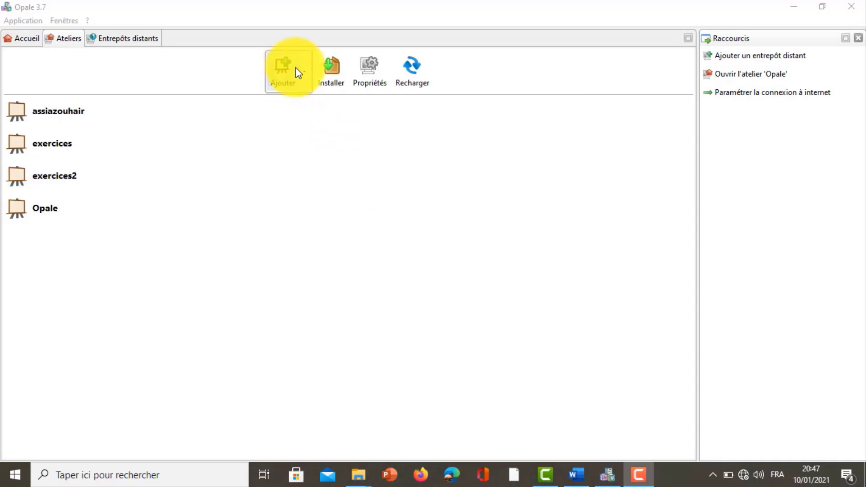
pyautogui.click(301, 75)
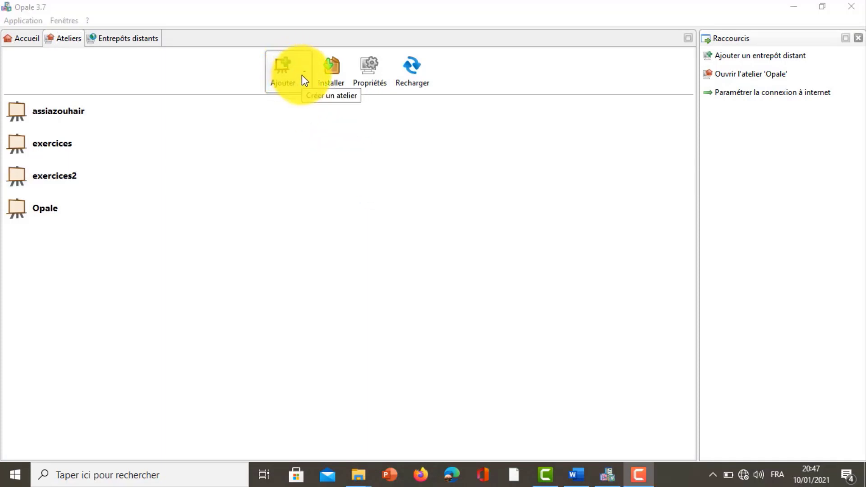
pyautogui.click(301, 75)
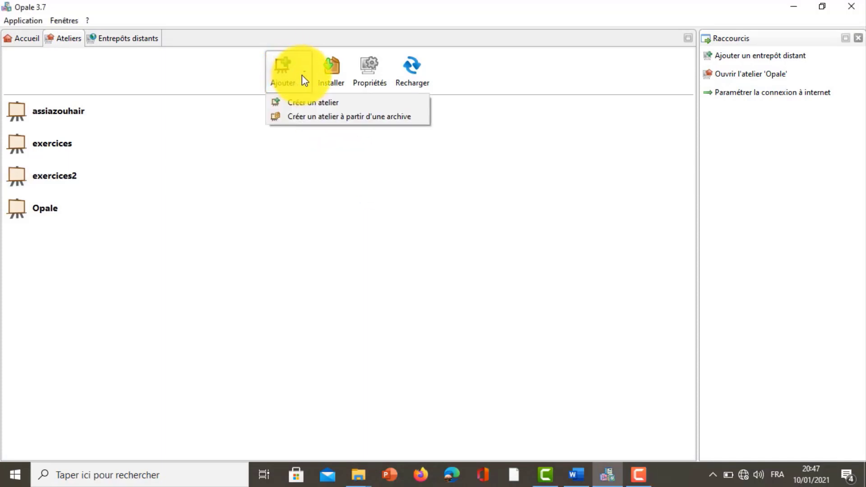
pyautogui.click(301, 103)
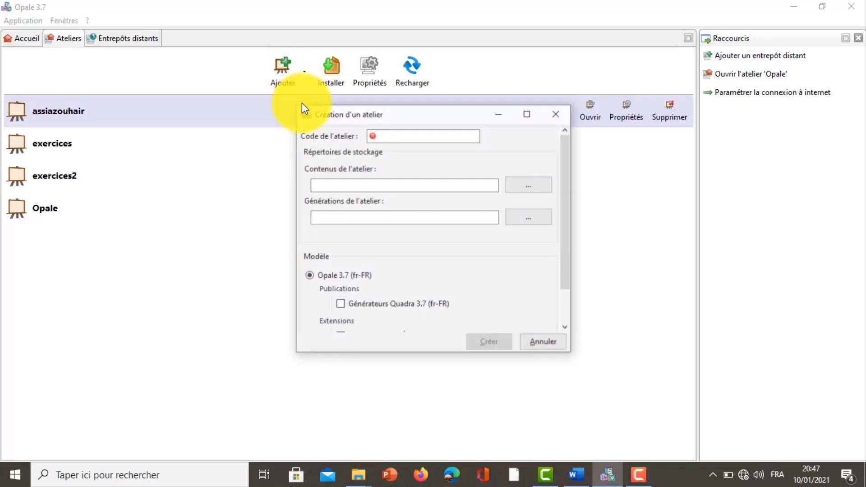
pyautogui.click(393, 136)
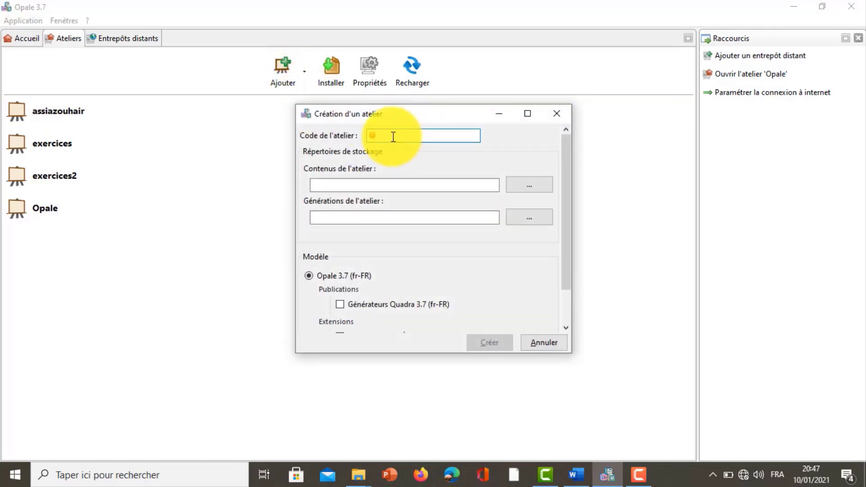
pyautogui.write('E')
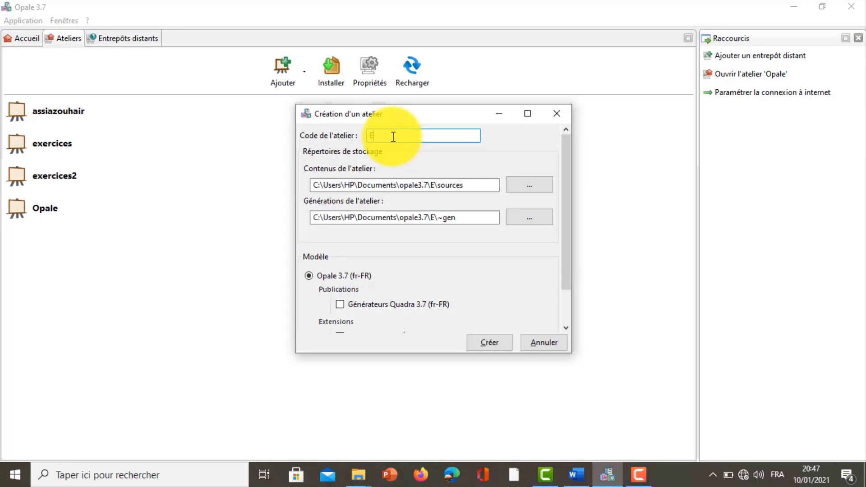
pyautogui.write('valua')
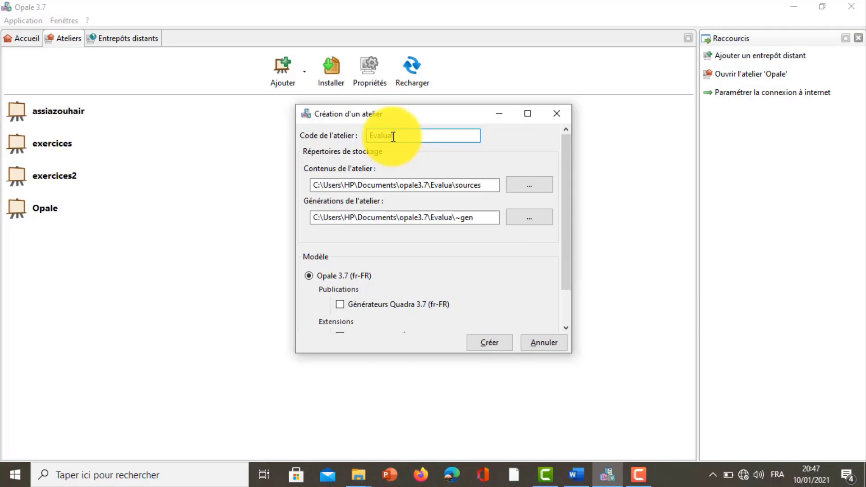
pyautogui.write('tion')
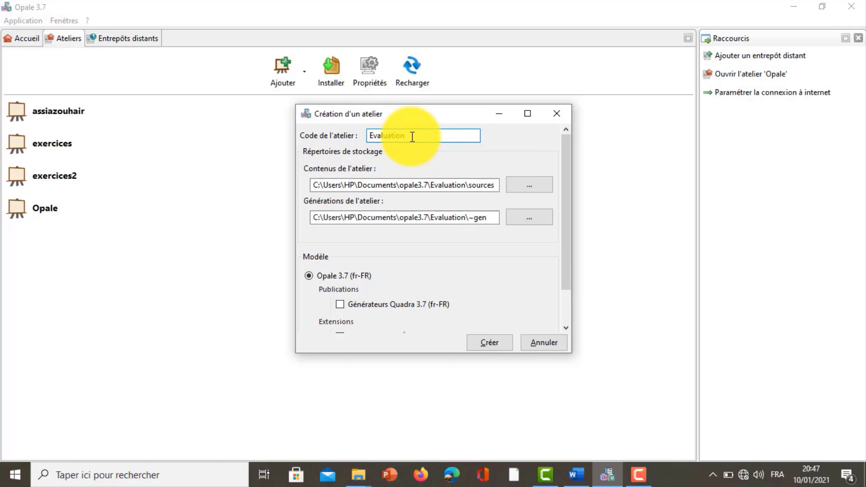
pyautogui.click(494, 343)
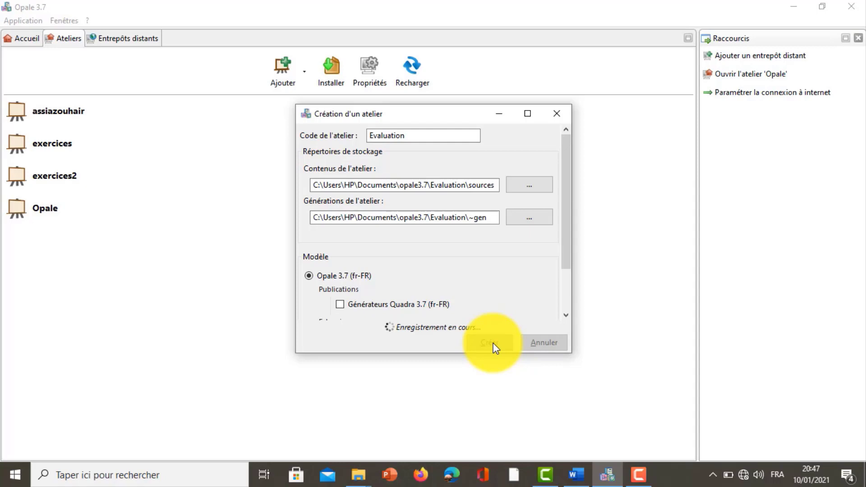
# - Open the Evaluation workshop from the list of workshops
pyautogui.moveTo(127, 156)
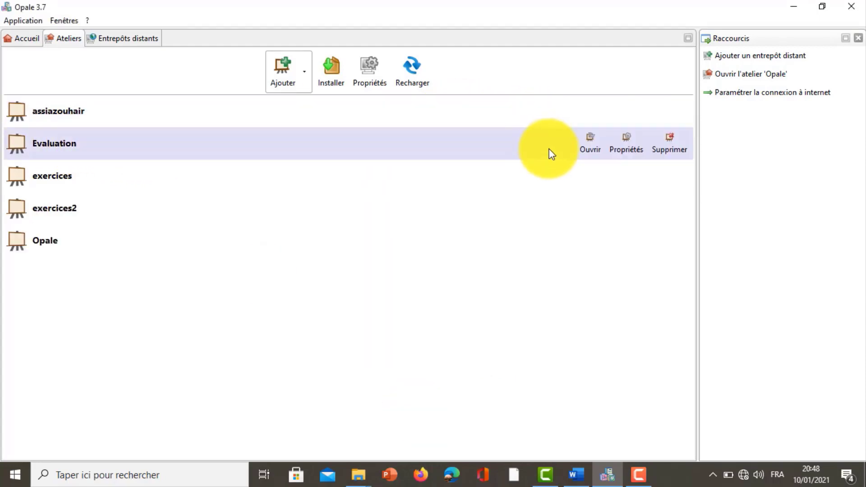
pyautogui.click(579, 152)
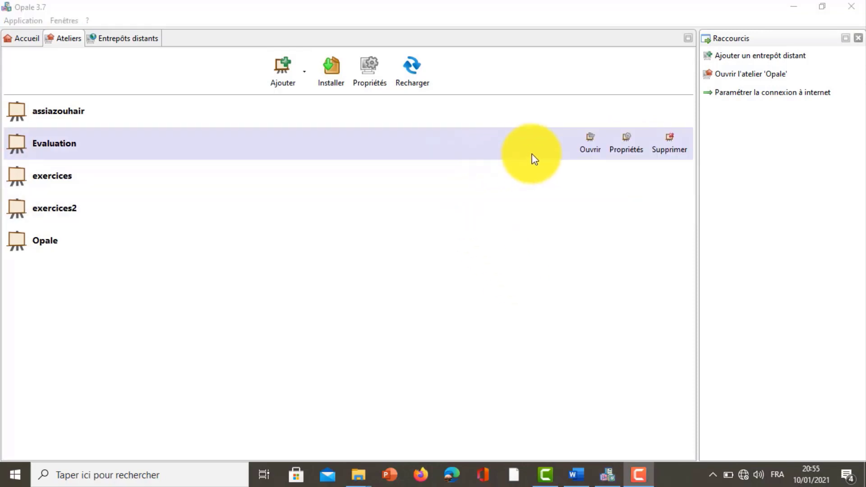
pyautogui.click(588, 145)
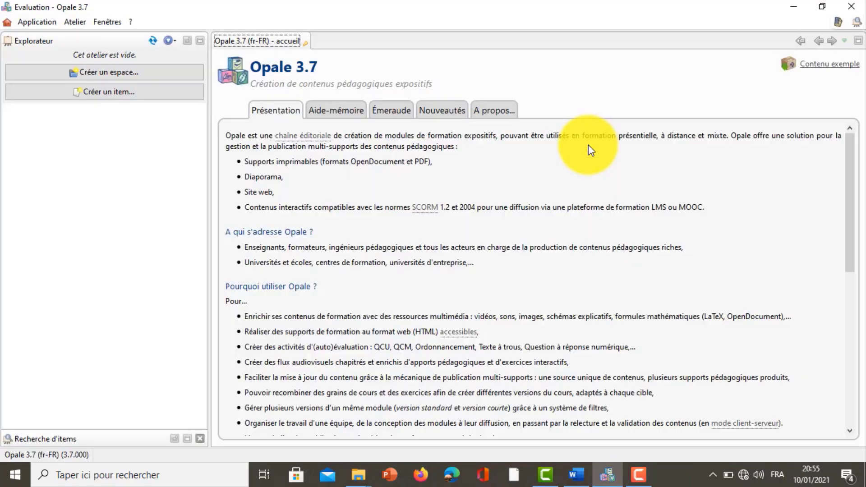
# - Create a space named "Evaluation" at the root of the workshop
pyautogui.click(115, 71)
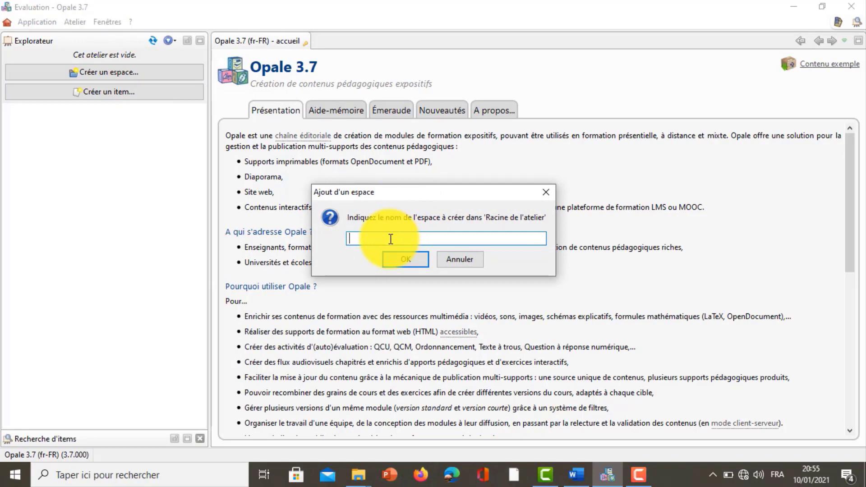
pyautogui.write('Evaluation')
pyautogui.click(393, 260)
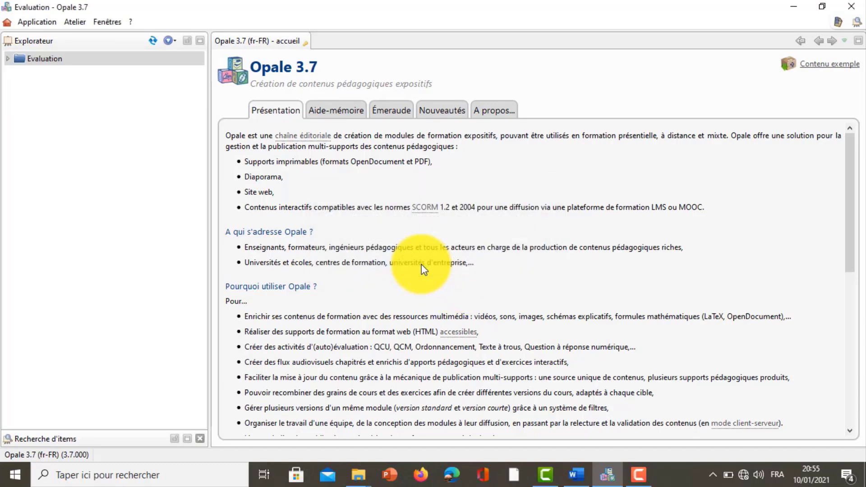
# - Create a Module OPALE item named module_Evaluation.xml inside the Evaluation space
pyautogui.click(32, 61)
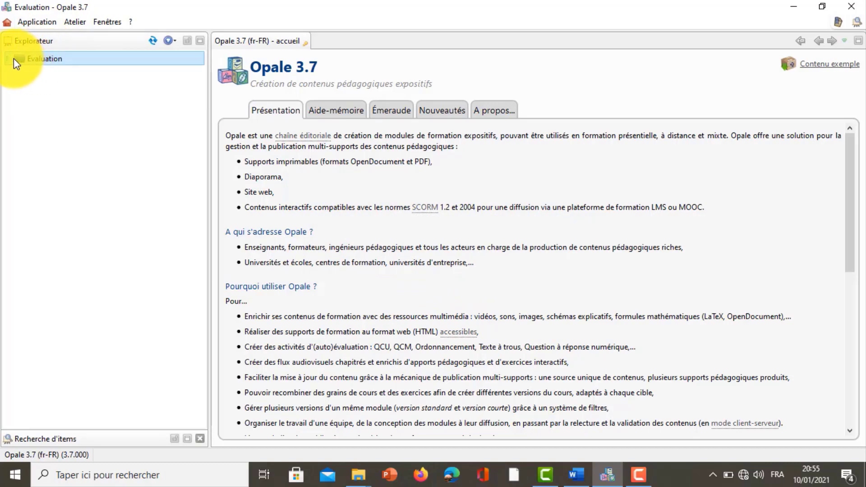
pyautogui.rightClick(29, 58)
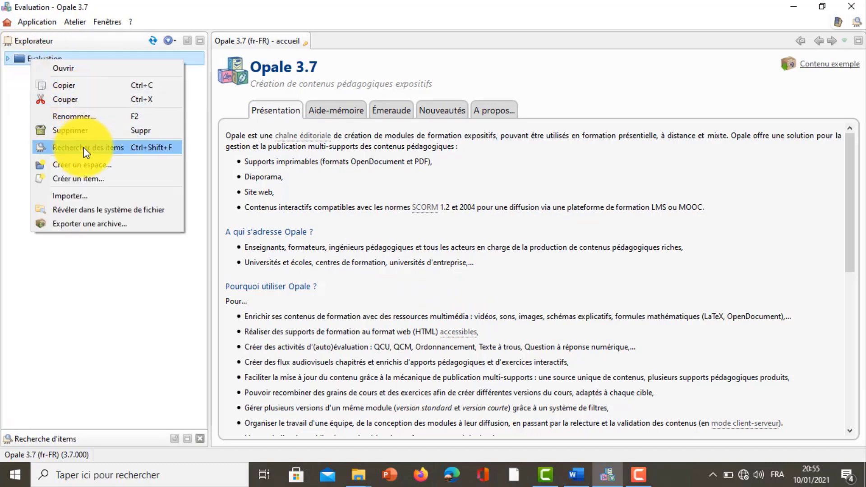
pyautogui.click(89, 179)
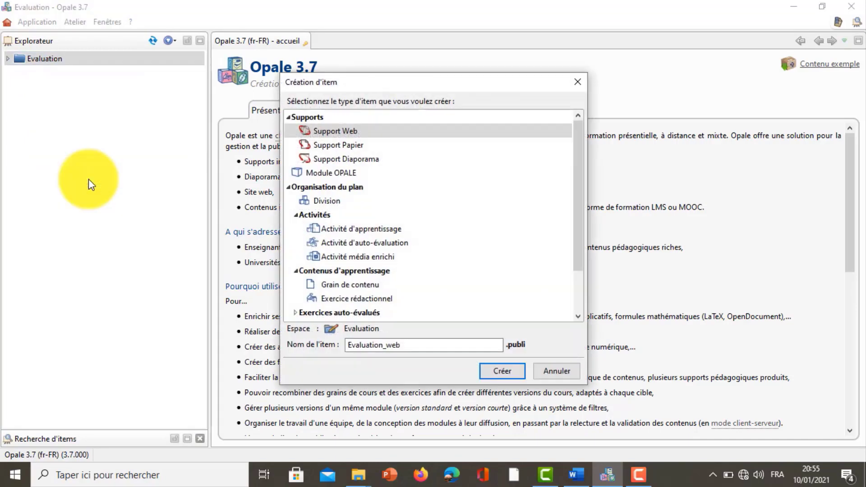
pyautogui.click(330, 174)
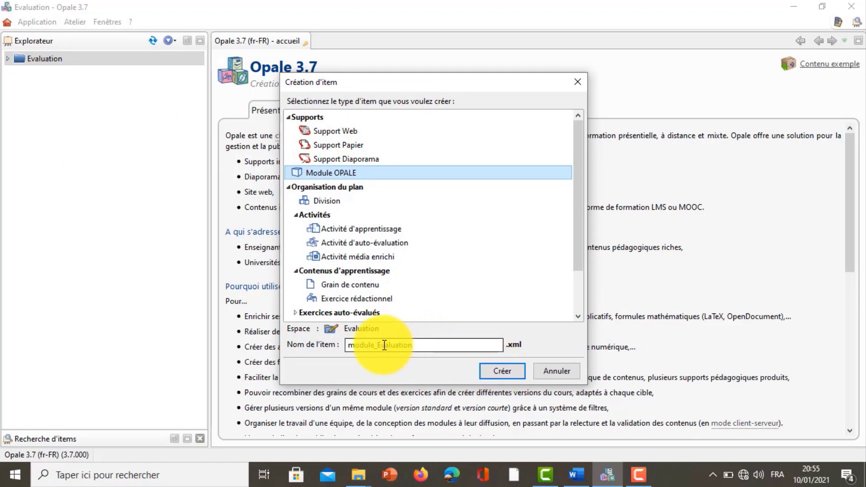
pyautogui.click(505, 372)
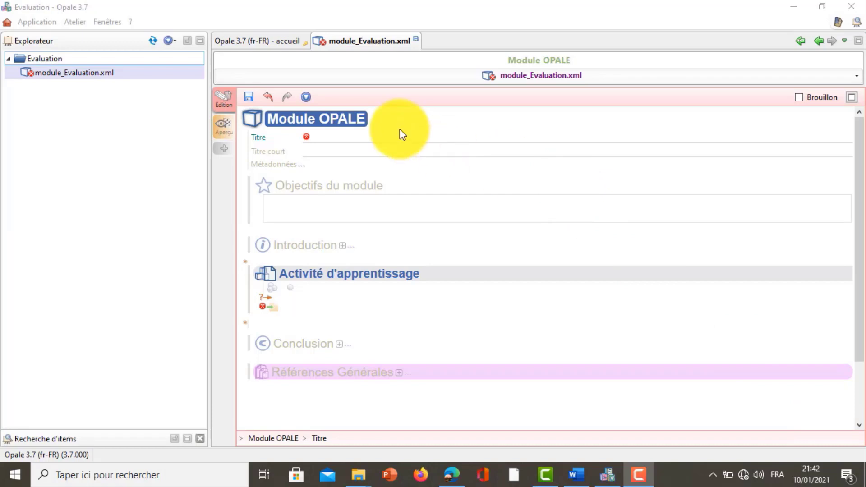
# - Title the module "Évaluation de conjugaison" and fill in its objectives: "Évaluer les prérequis concernant :" "les groupes de verbes" and "la conjugaison des verbes du 1er groupe au présent de l'indicatif"
pyautogui.click(360, 134)
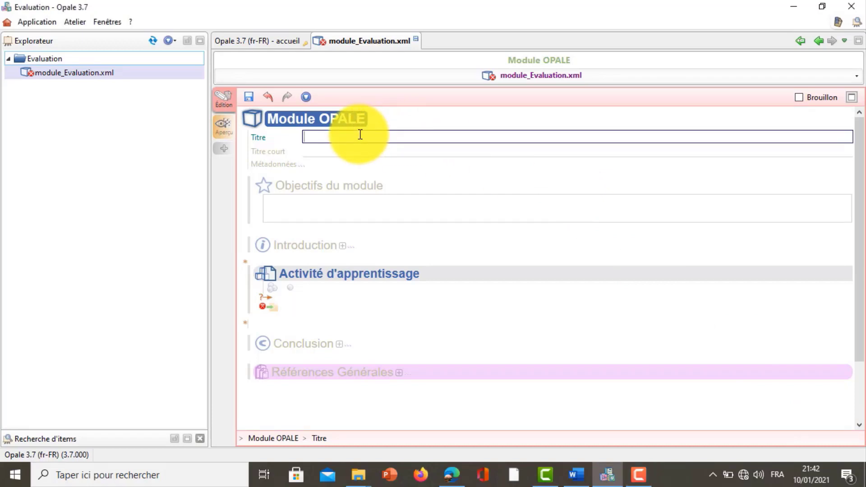
pyautogui.write('Evaluation d')
pyautogui.write('e conjugaison')
pyautogui.rightClick(324, 137)
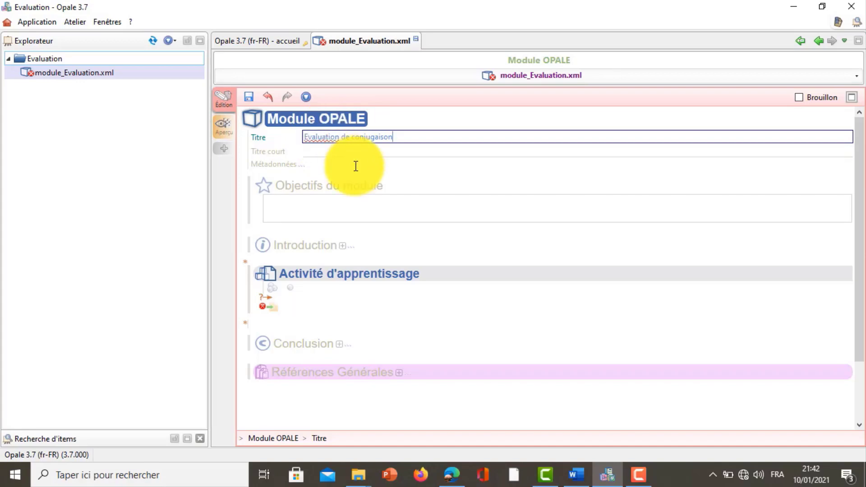
pyautogui.click(377, 160)
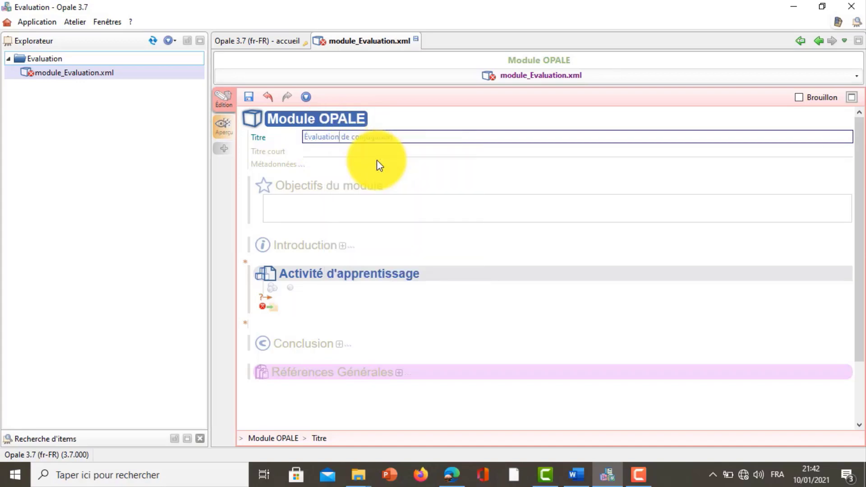
pyautogui.click(332, 206)
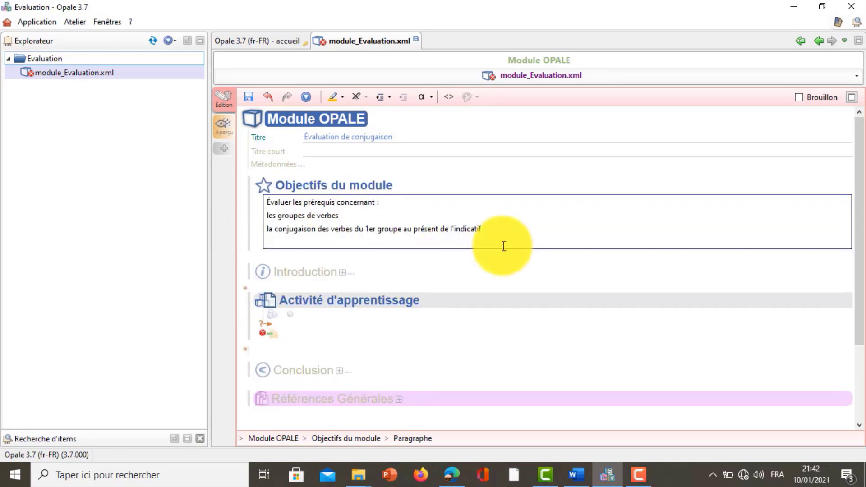
# - Create a self-assessed "Question à Choix Unique" item named Exercice1 in the Evaluation space
pyautogui.click(135, 74)
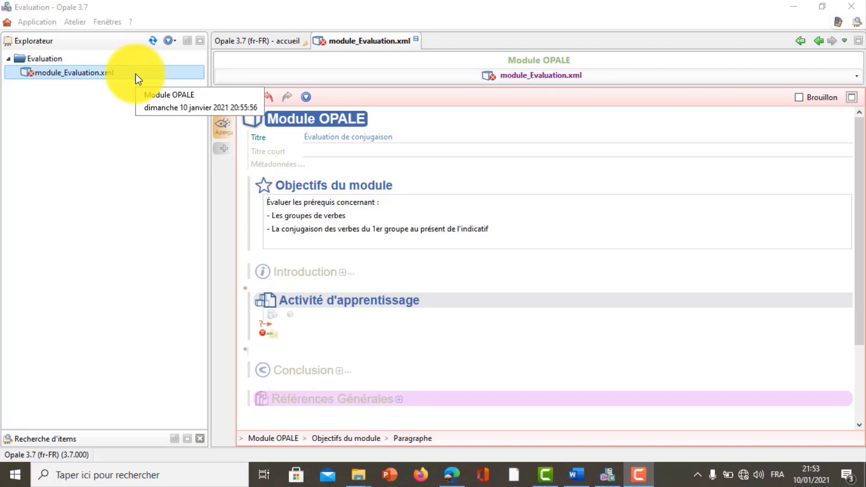
pyautogui.rightClick(120, 70)
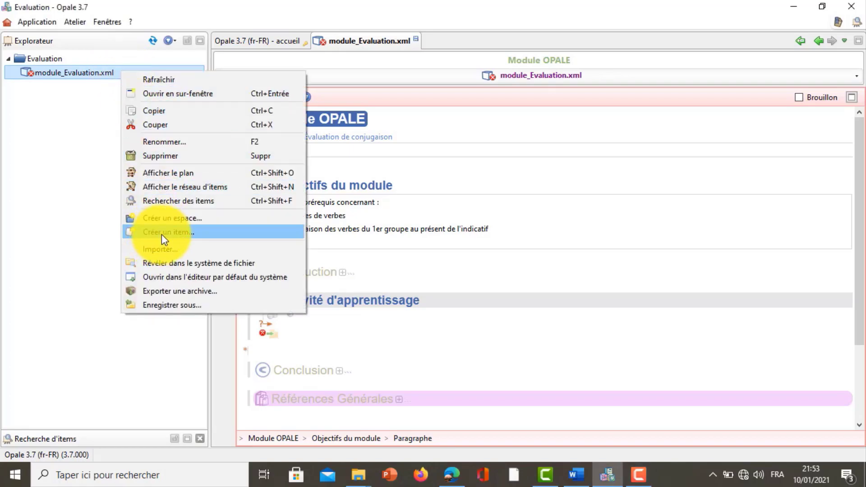
pyautogui.click(162, 234)
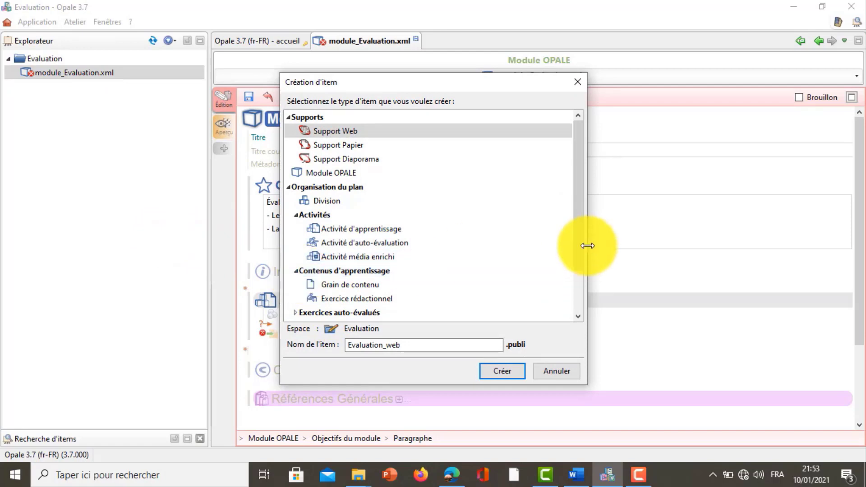
pyautogui.moveTo(575, 237); pyautogui.dragTo(578, 279)
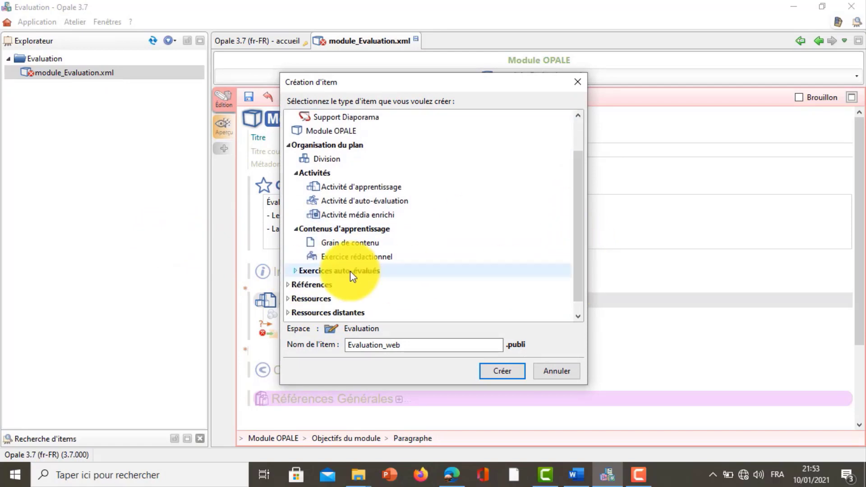
pyautogui.click(297, 274)
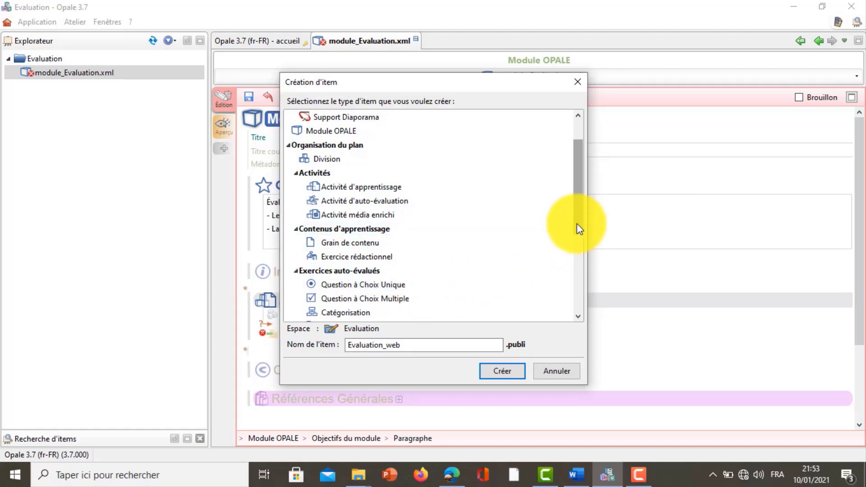
pyautogui.scroll(-1, 577, 241)
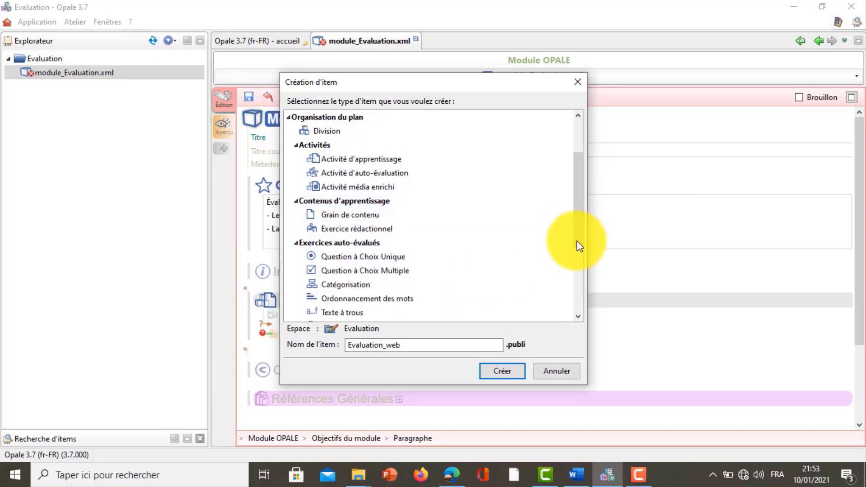
pyautogui.click(354, 256)
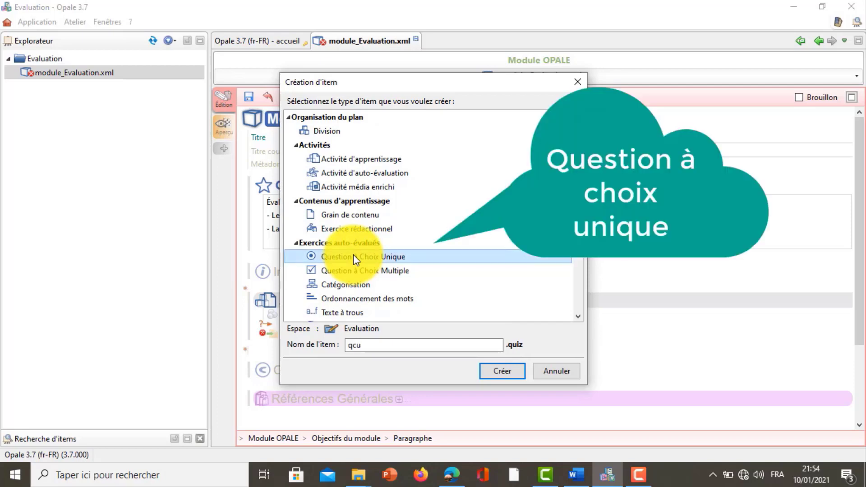
pyautogui.click(366, 345)
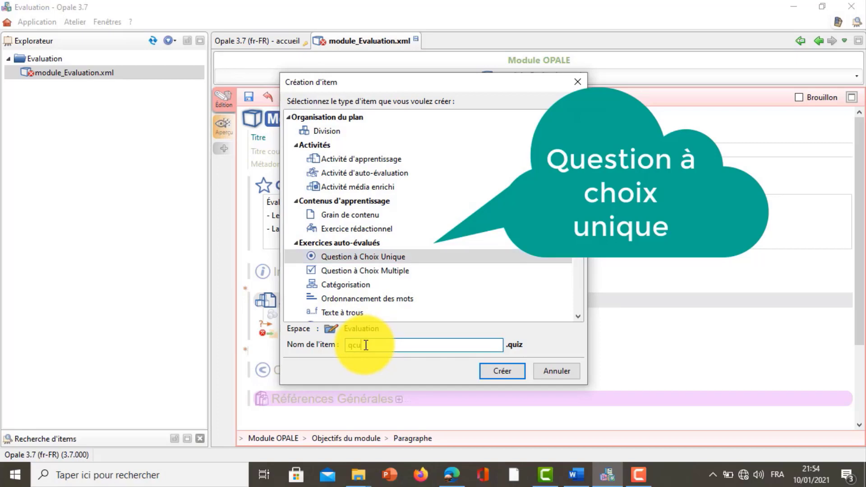
pyautogui.press('BackSpace')
pyautogui.press('BackSpace')
pyautogui.press('BackSpace')
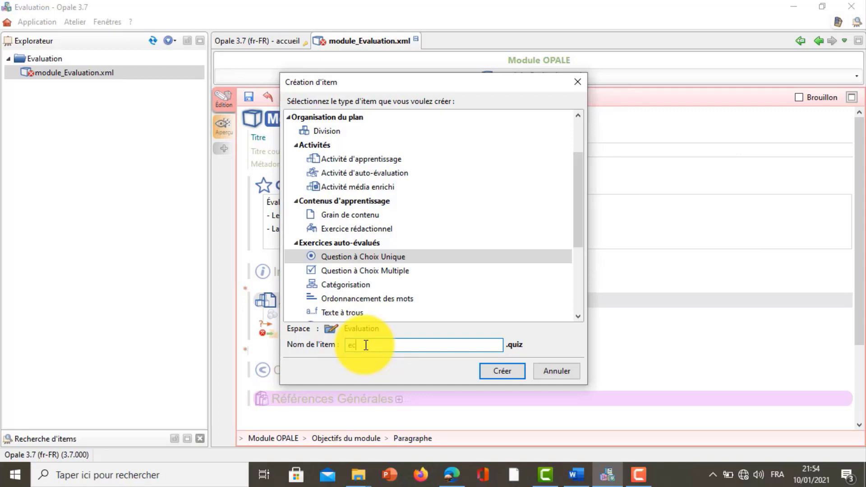
pyautogui.write('Exercice1')
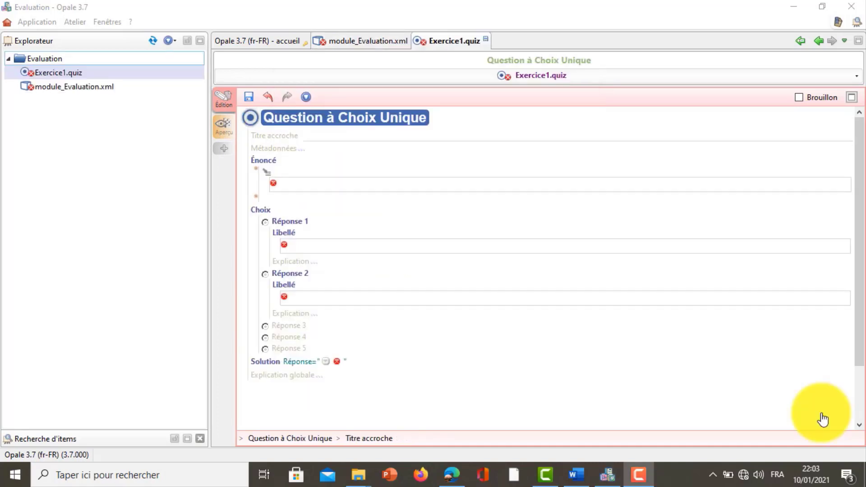
# - Title the exercise "Exercice1" and enter the question statement: A quel groupe appartient le verbe "aller"
pyautogui.click(335, 136)
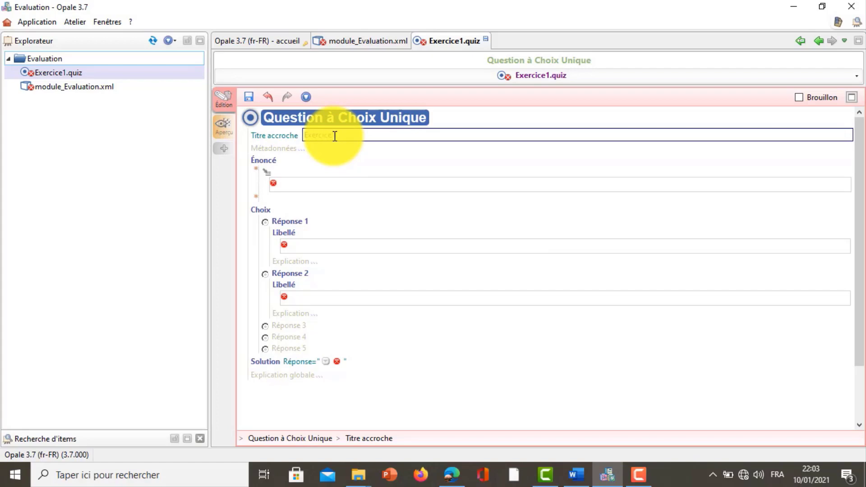
pyautogui.click(328, 185)
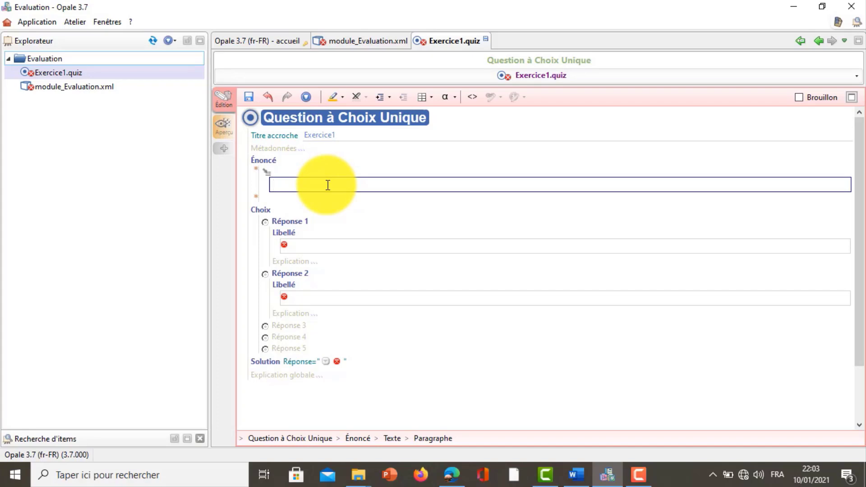
pyautogui.write('A quel groupe appartient le verbe "allar"')
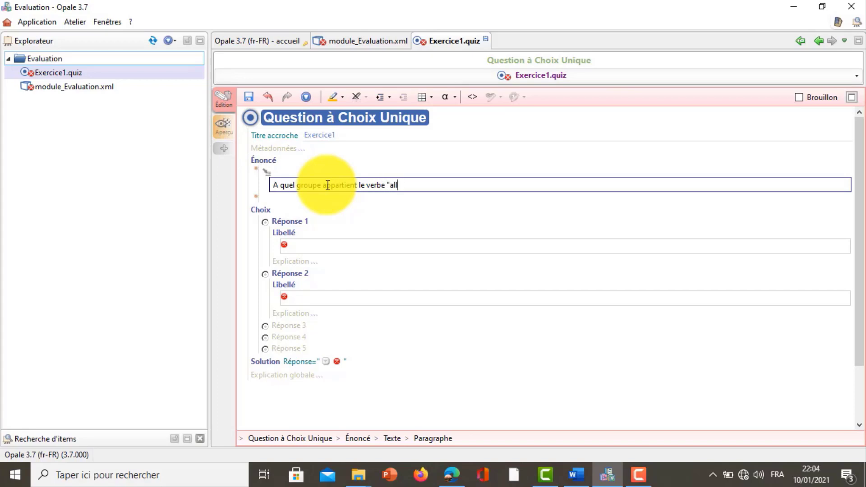
# - Label the three answer choices "1er groupe", "2ème groupe" and "3ème groupe", adding the third answer to the question
pyautogui.click(323, 244)
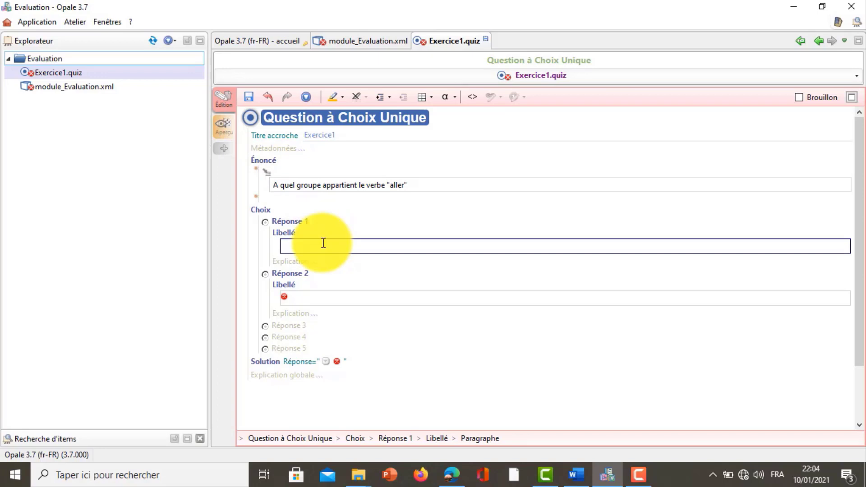
pyautogui.write('1er groupe')
pyautogui.click(301, 299)
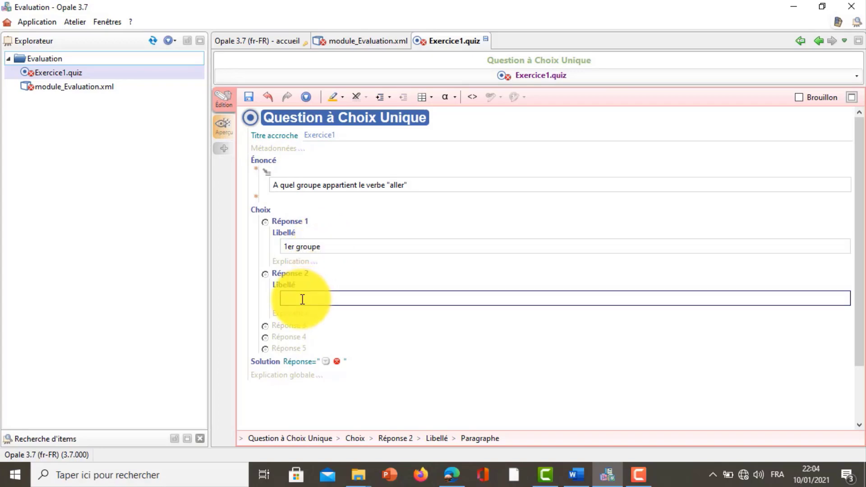
pyautogui.write('2ème groupe')
pyautogui.click(280, 337)
pyautogui.click(280, 333)
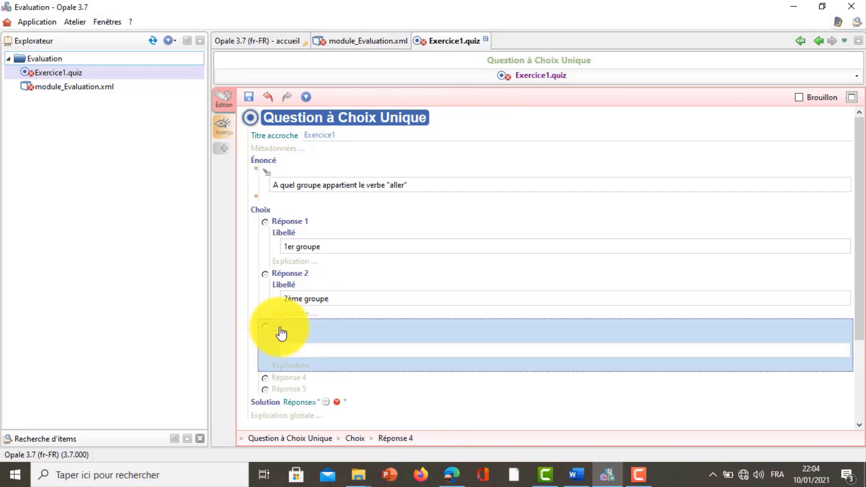
pyautogui.click(308, 356)
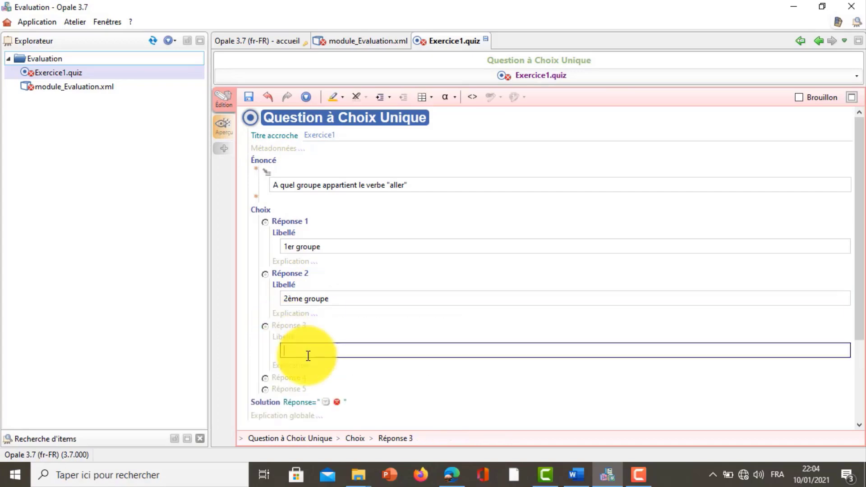
pyautogui.write('3è')
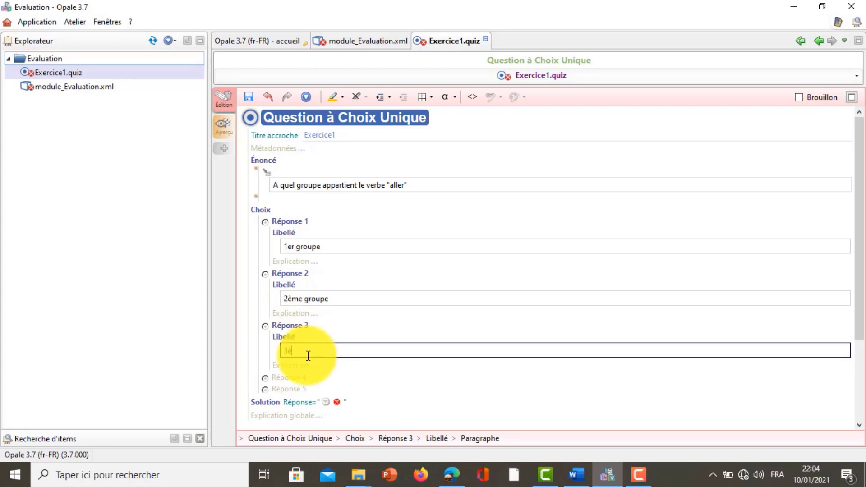
pyautogui.write('me gropu')
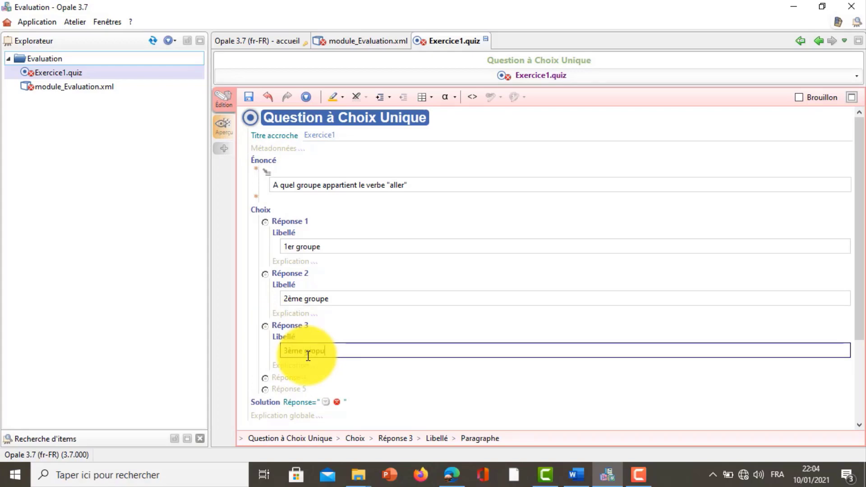
pyautogui.press('BackSpace')
pyautogui.press('BackSpace')
pyautogui.write('upe')
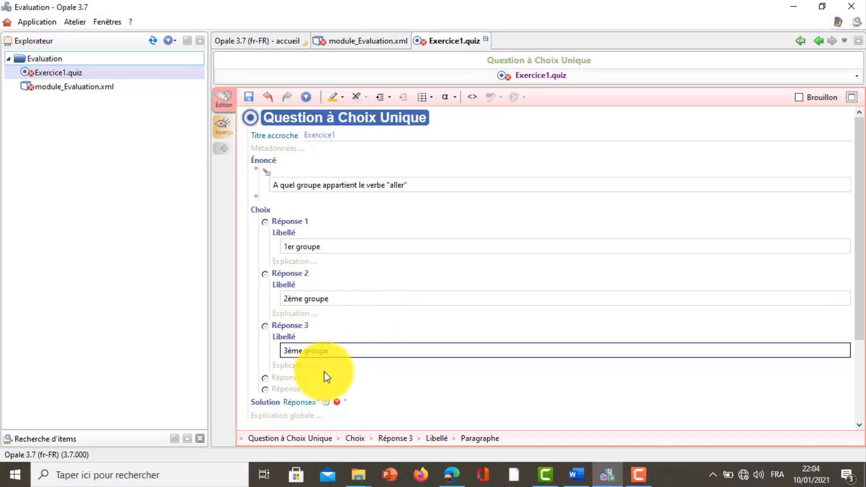
# - Set answer 3 as the solution of the question and save Exercice1
pyautogui.click(326, 404)
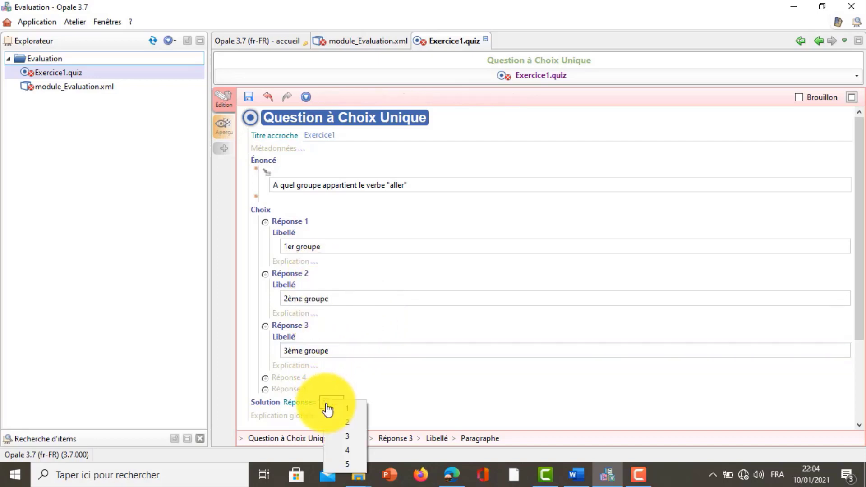
pyautogui.click(345, 433)
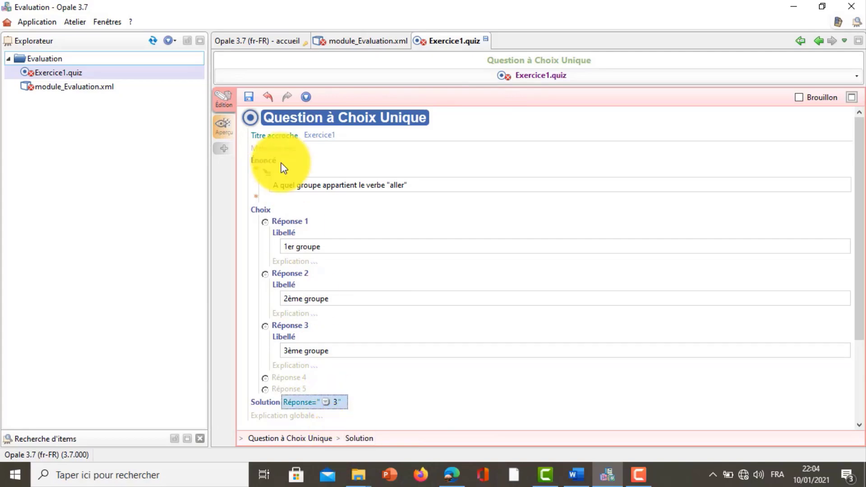
pyautogui.click(250, 99)
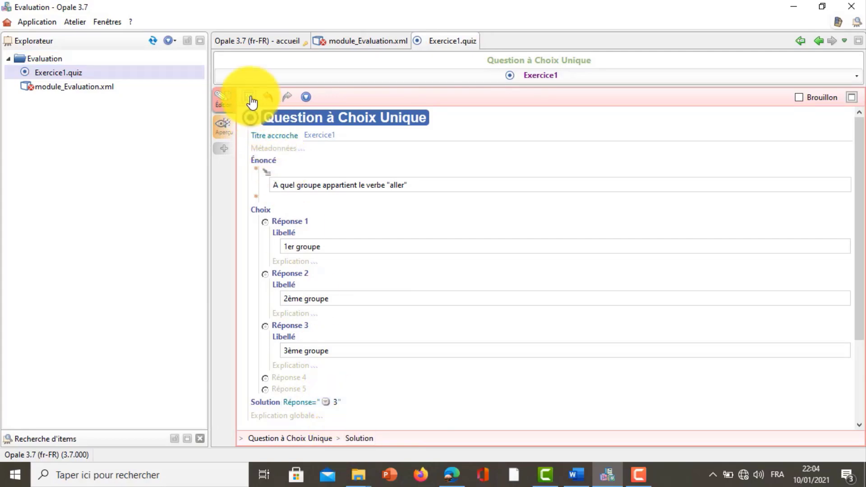
# - Preview Exercice1 and test its correction with "1er groupe", restarting it to check "3ème groupe" as well
pyautogui.click(230, 137)
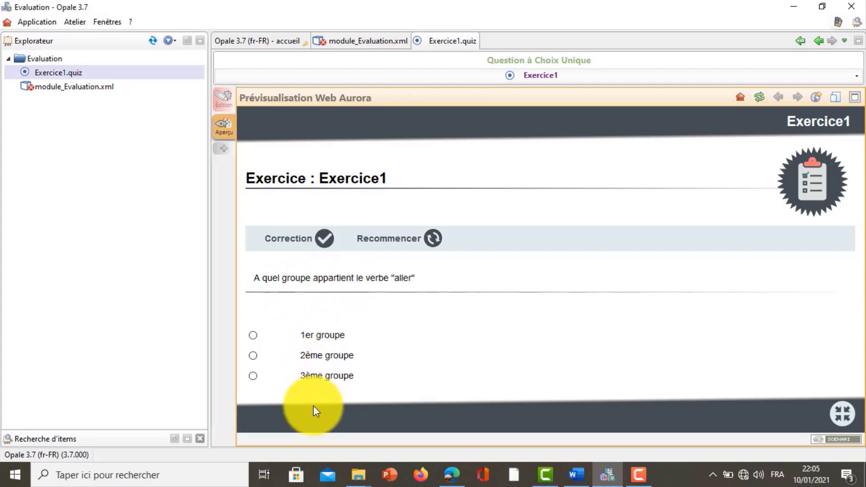
pyautogui.click(253, 336)
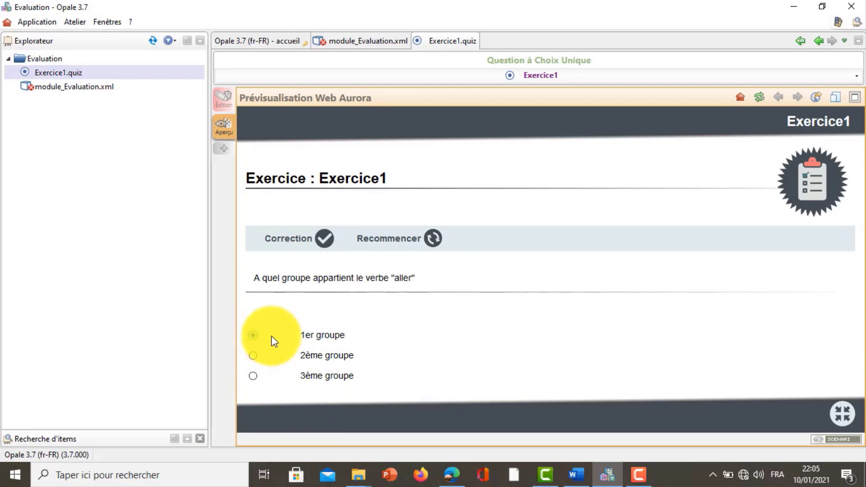
pyautogui.click(297, 244)
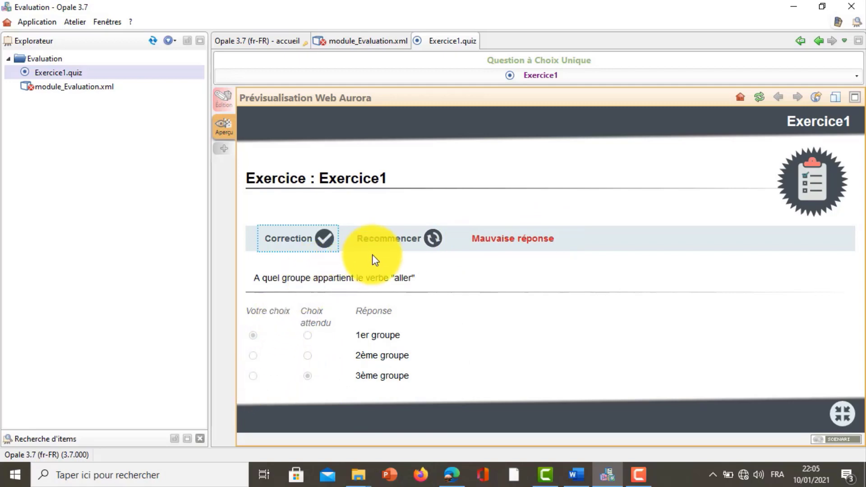
pyautogui.click(381, 236)
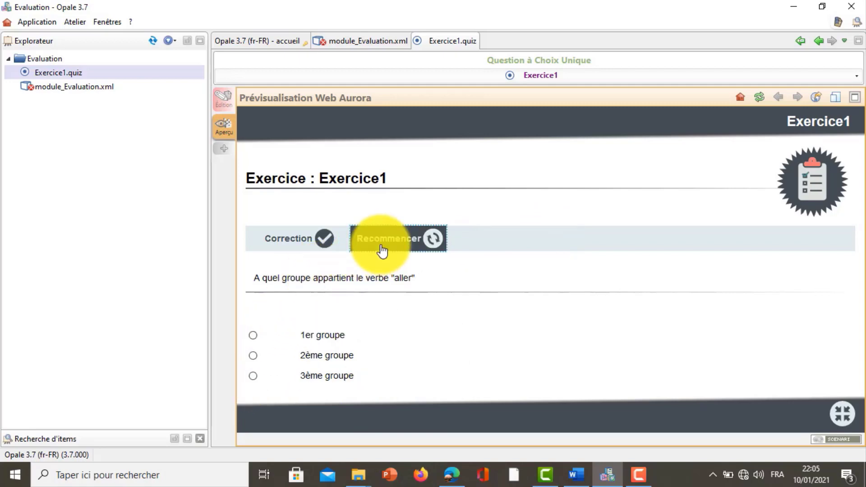
pyautogui.click(252, 377)
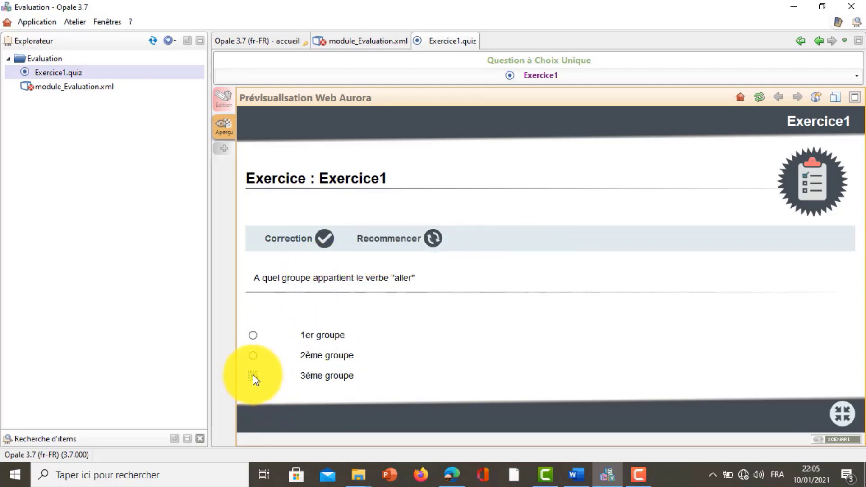
pyautogui.click(285, 244)
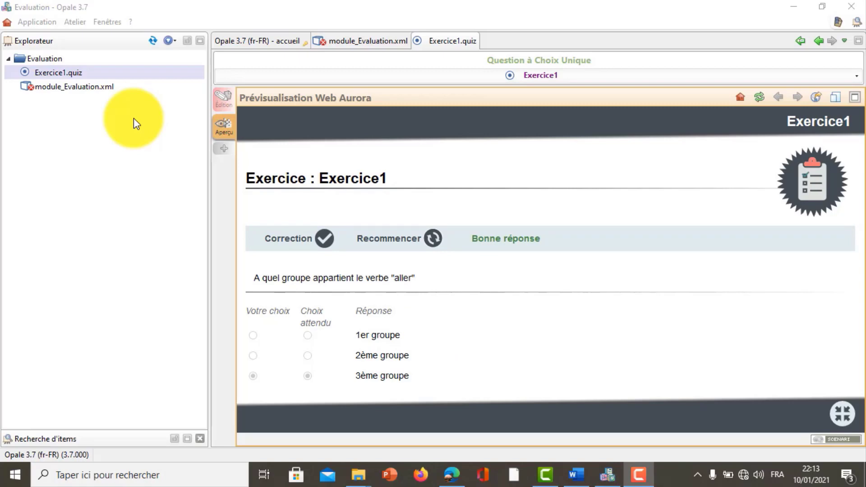
# - Create a self-assessed "Question à Choix Multiple" item named Exercice2 in the Evaluation space
pyautogui.rightClick(89, 89)
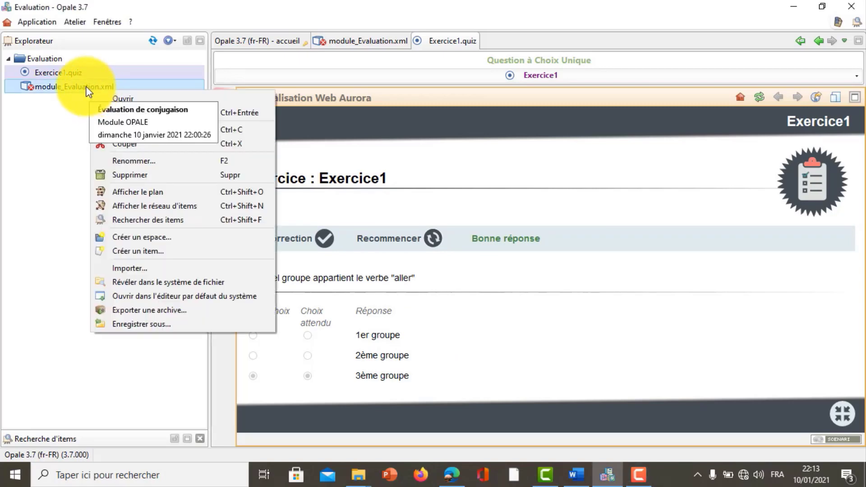
pyautogui.click(145, 253)
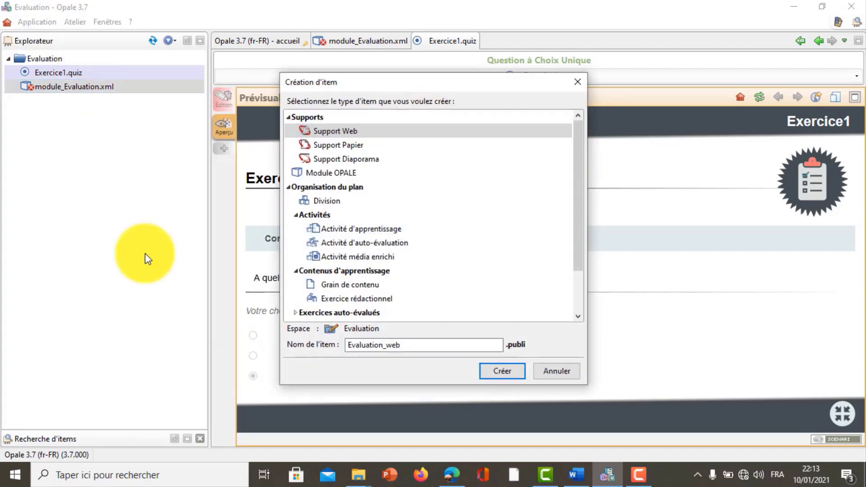
pyautogui.click(578, 231)
pyautogui.moveTo(578, 231); pyautogui.dragTo(578, 258)
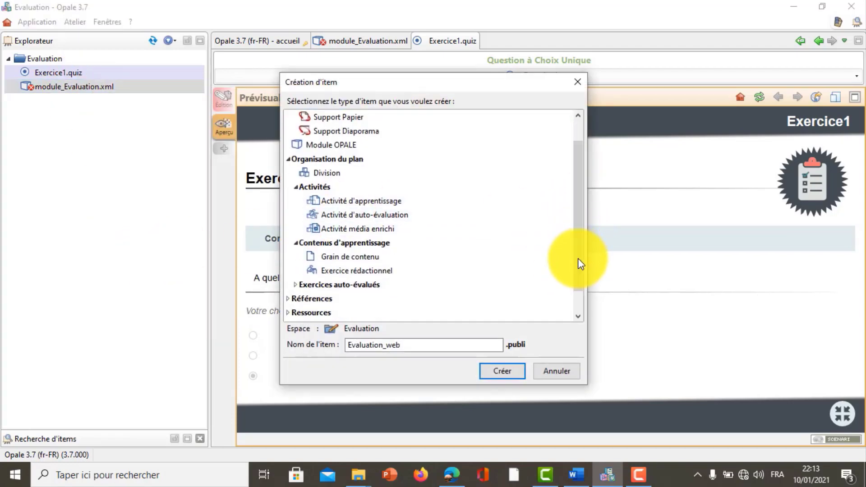
pyautogui.click(295, 286)
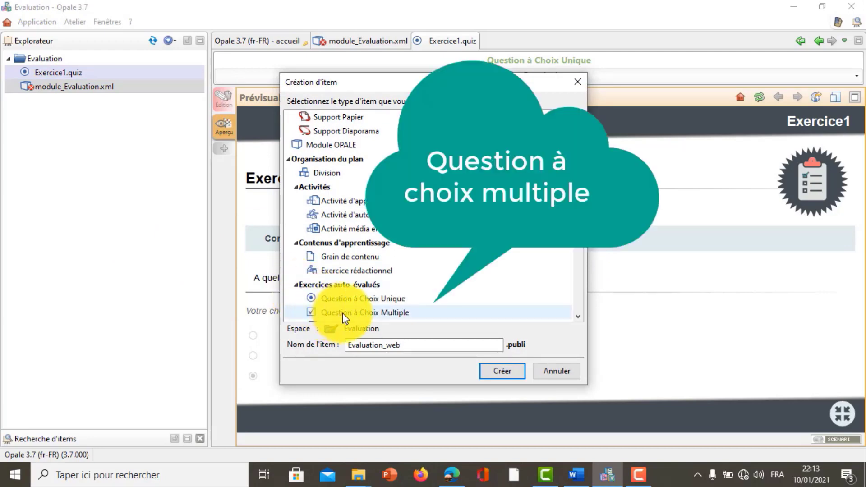
pyautogui.click(343, 313)
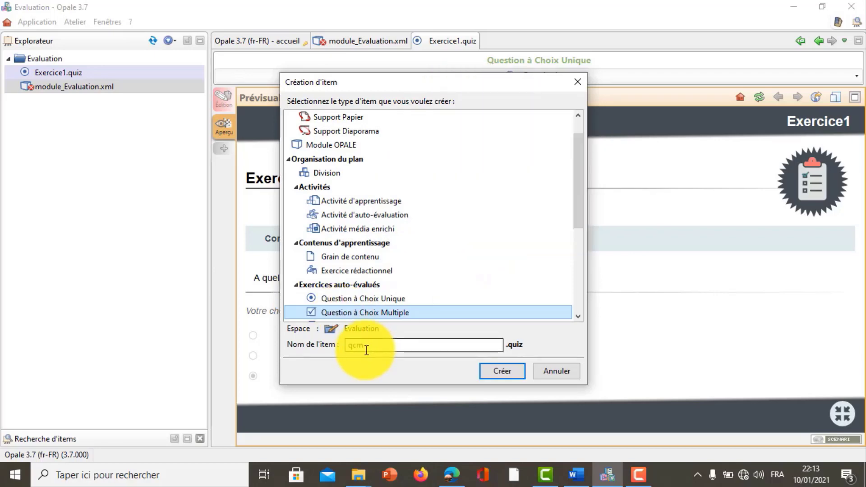
pyautogui.click(366, 350)
pyautogui.press('BackSpace')
pyautogui.press('BackSpace')
pyautogui.press('BackSpace')
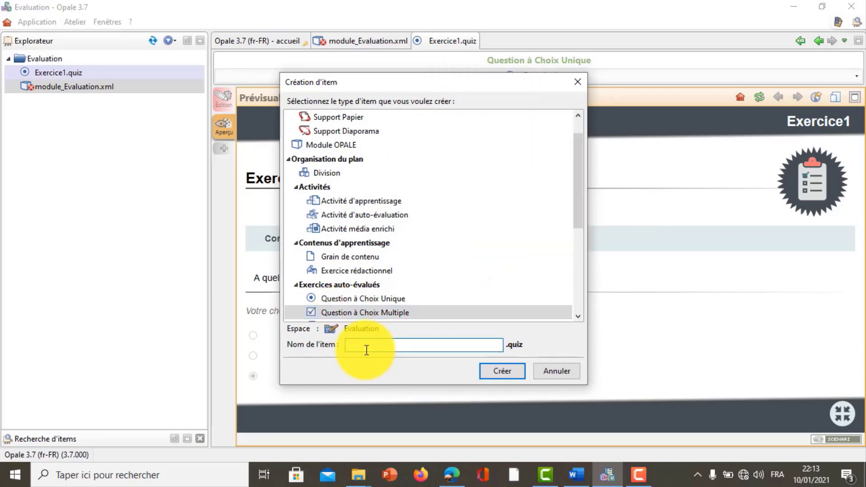
pyautogui.write('Exercice2')
pyautogui.click(495, 371)
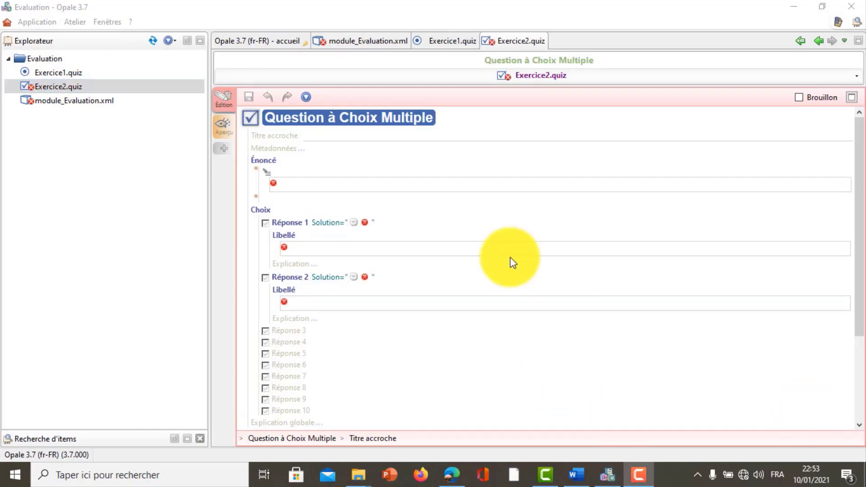
# - Title the exercise "Exercice2" and paste the statement "Choisis les verbes du 1er groupe" from the Word document
pyautogui.click(328, 136)
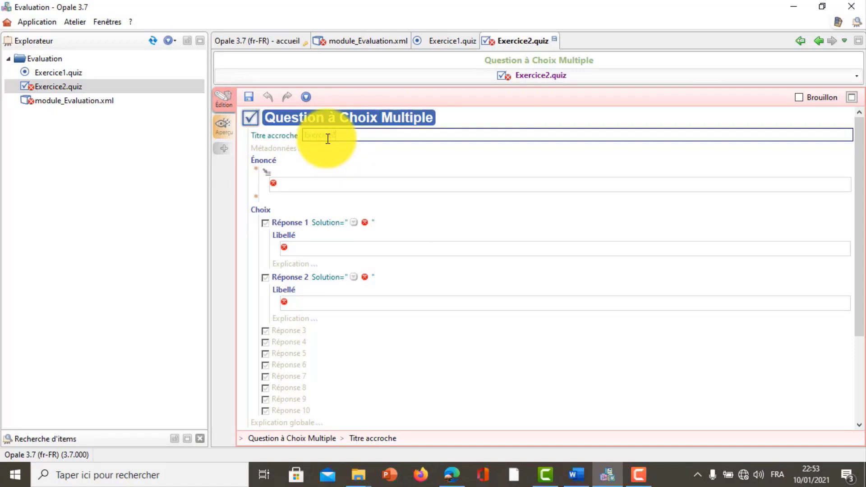
pyautogui.click(310, 187)
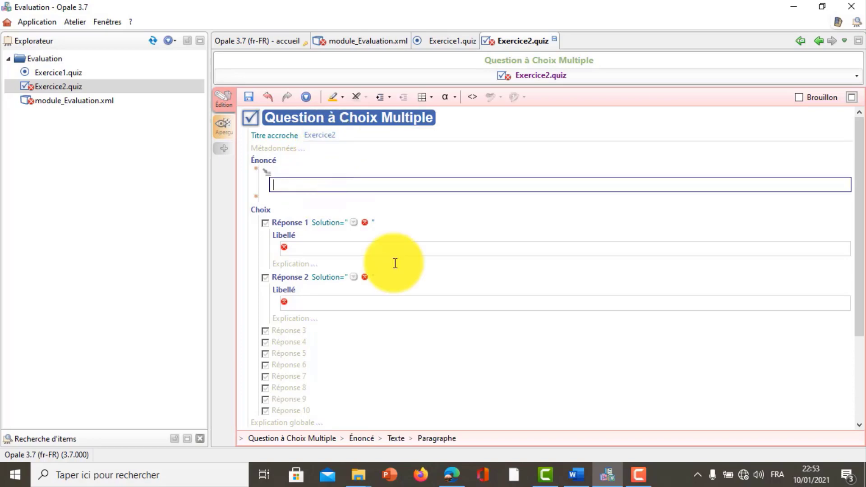
pyautogui.click(577, 474)
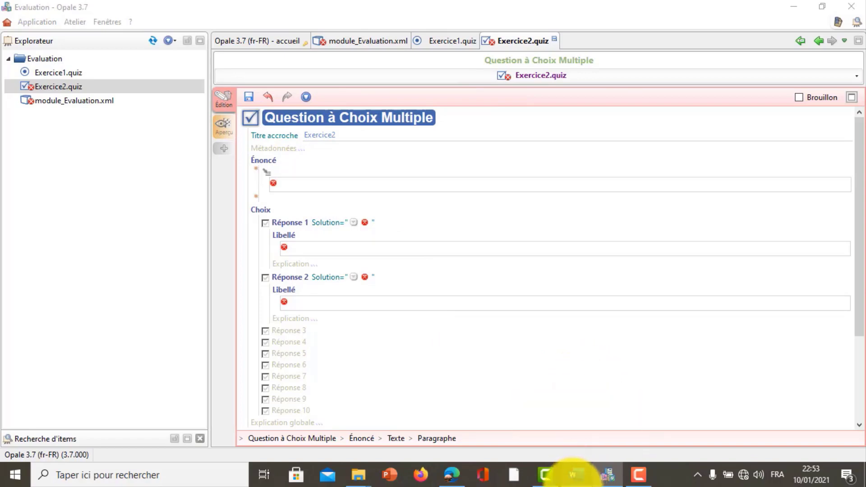
pyautogui.click(576, 475)
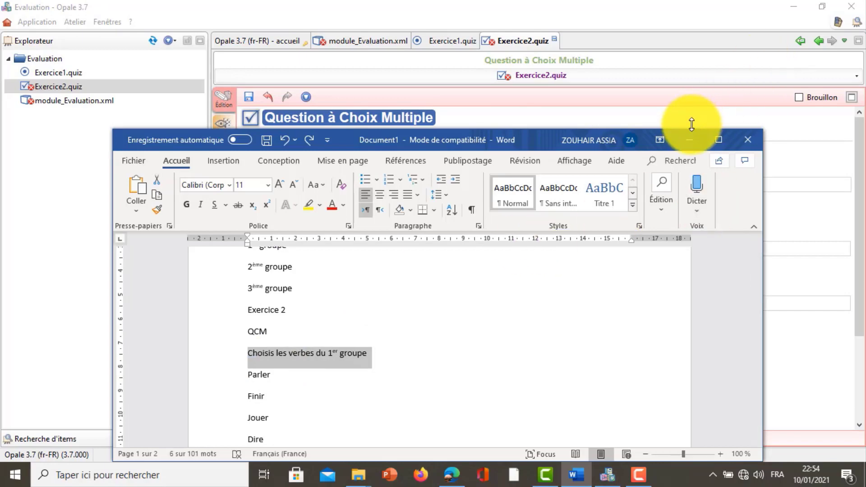
pyautogui.click(690, 139)
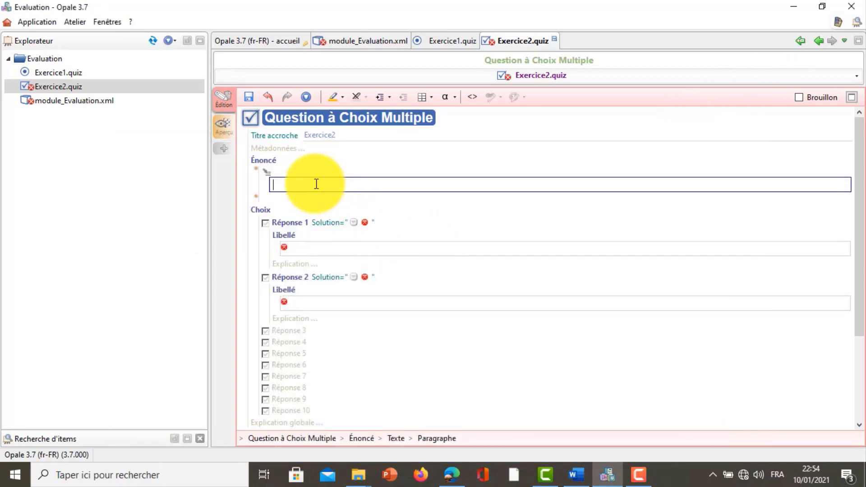
pyautogui.rightClick(316, 185)
pyautogui.click(347, 253)
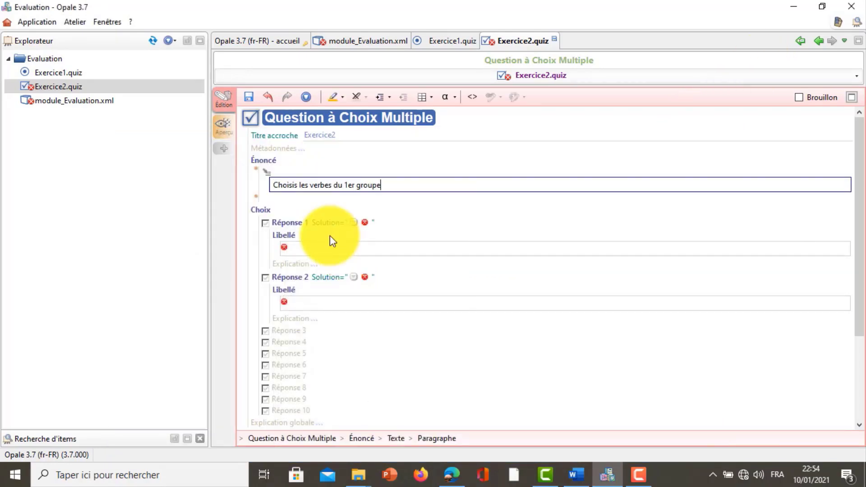
# - Fill in four answer labels for the question: "parler", "finir", "dire" and "fermer"
pyautogui.click(304, 248)
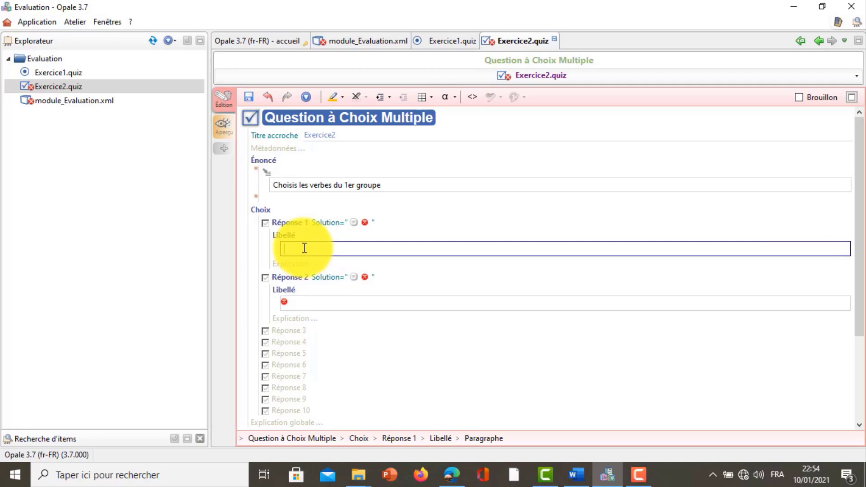
pyautogui.write('parler')
pyautogui.click(294, 303)
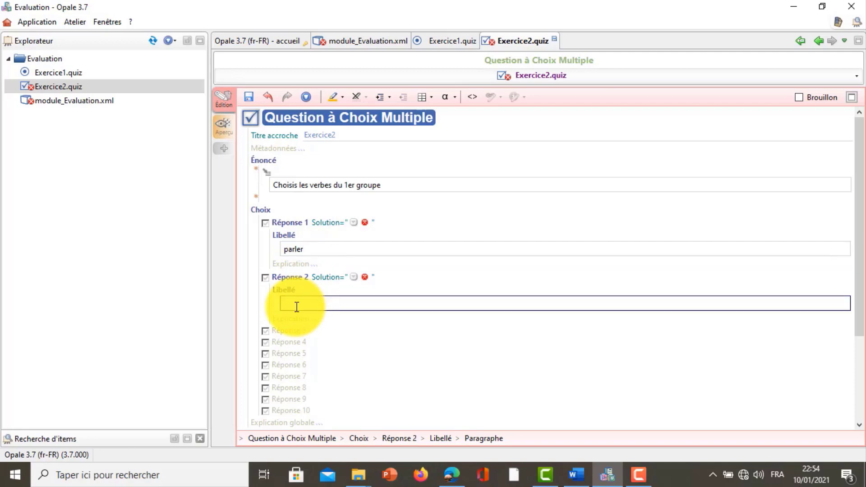
pyautogui.write('f')
pyautogui.write('er')
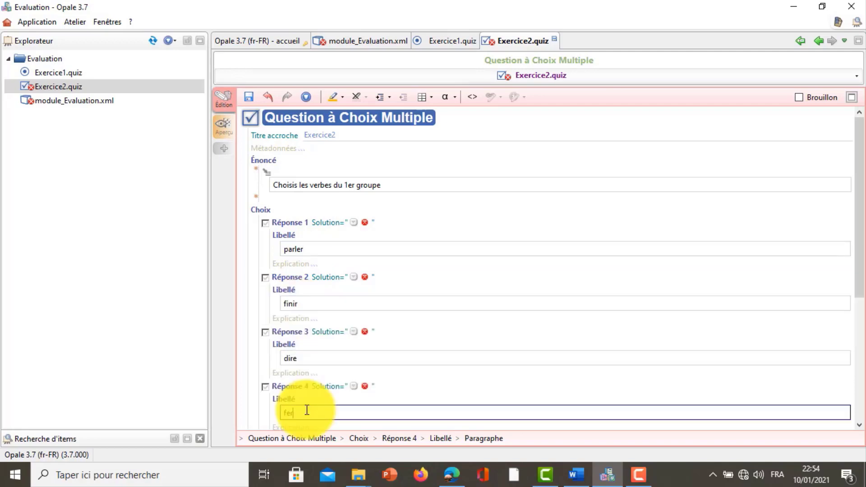
pyautogui.write('mer')
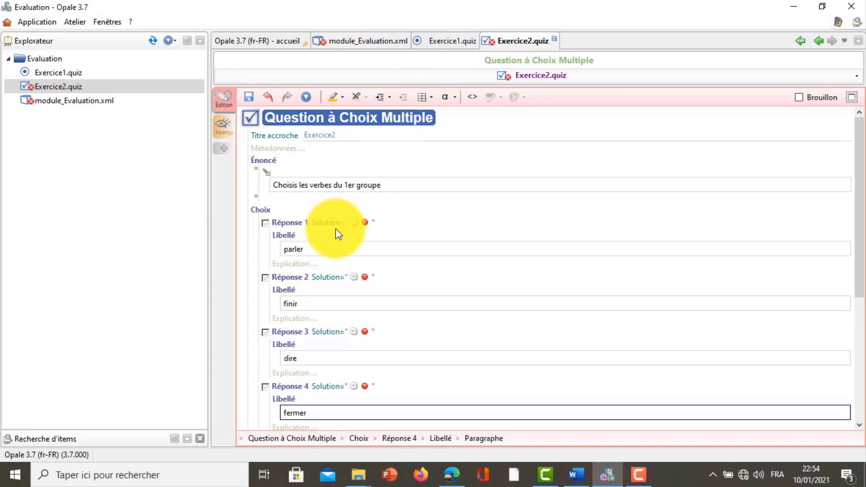
# - Set the solution of answers 1 and 4 to Coché and of answers 2 and 3 to Non coché, then save Exercice2
pyautogui.click(353, 223)
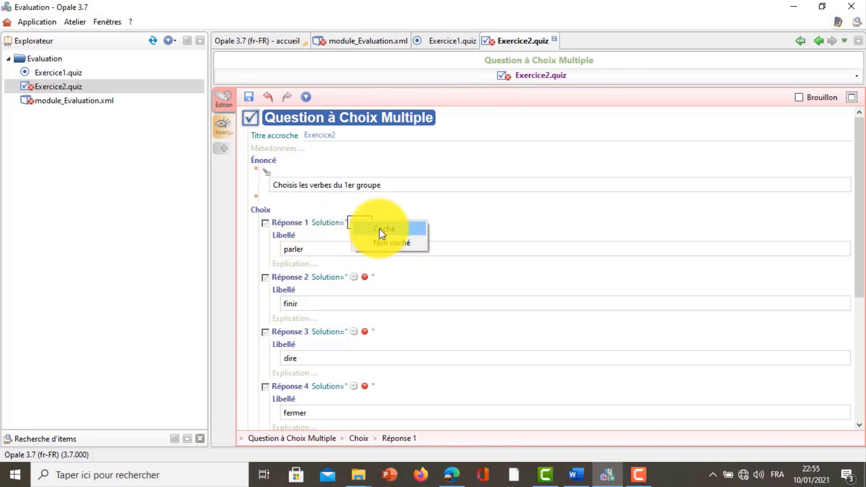
pyautogui.click(380, 229)
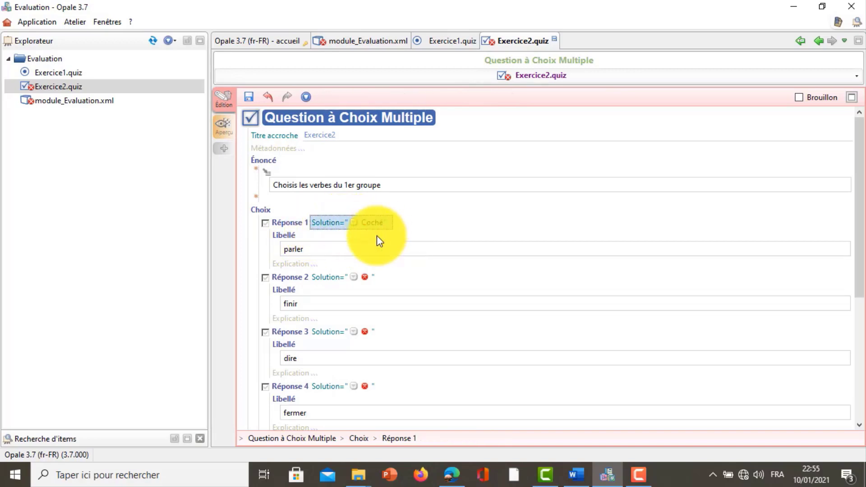
pyautogui.click(354, 279)
pyautogui.click(378, 298)
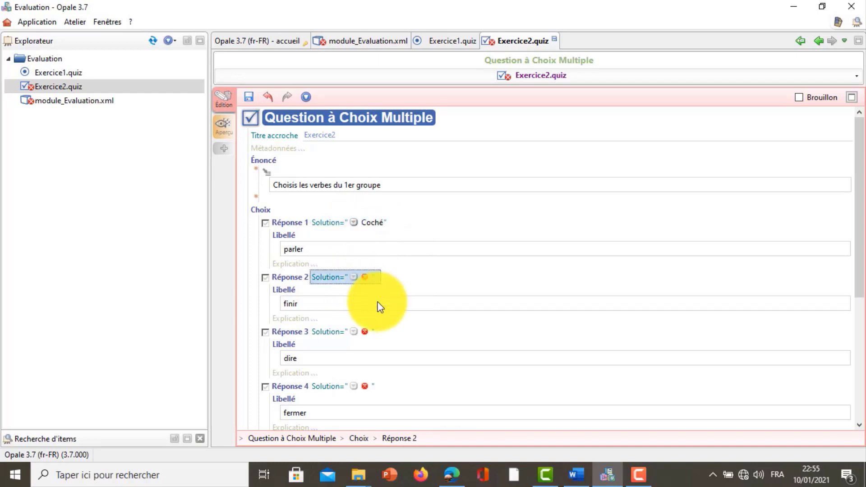
pyautogui.click(354, 332)
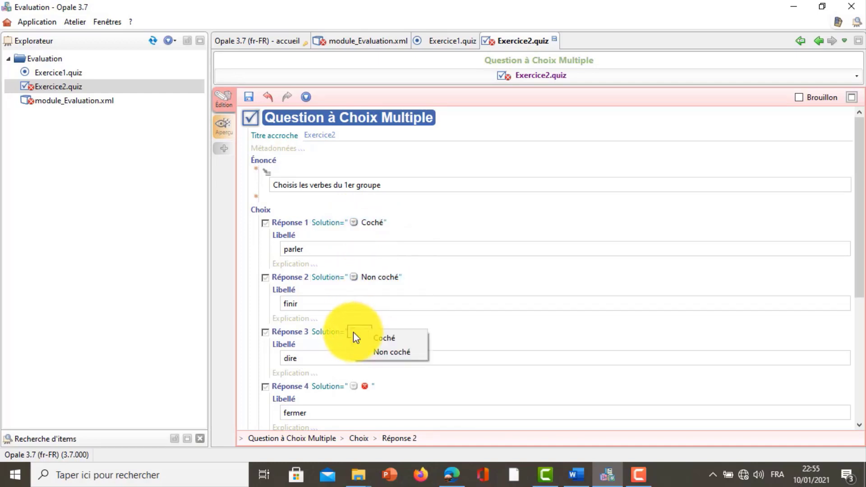
pyautogui.click(383, 351)
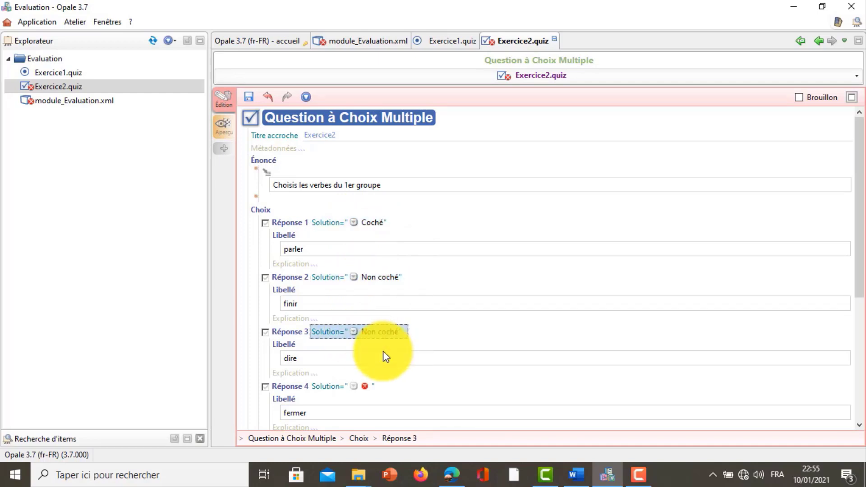
pyautogui.click(354, 387)
pyautogui.click(383, 393)
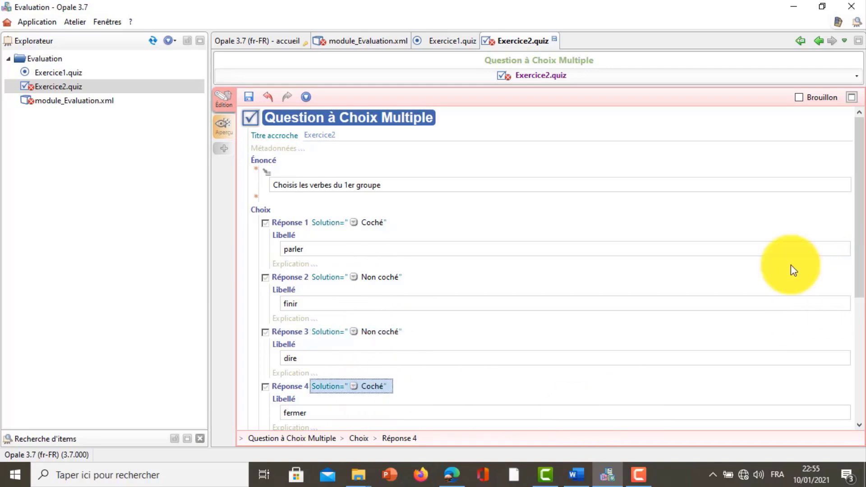
pyautogui.click(249, 100)
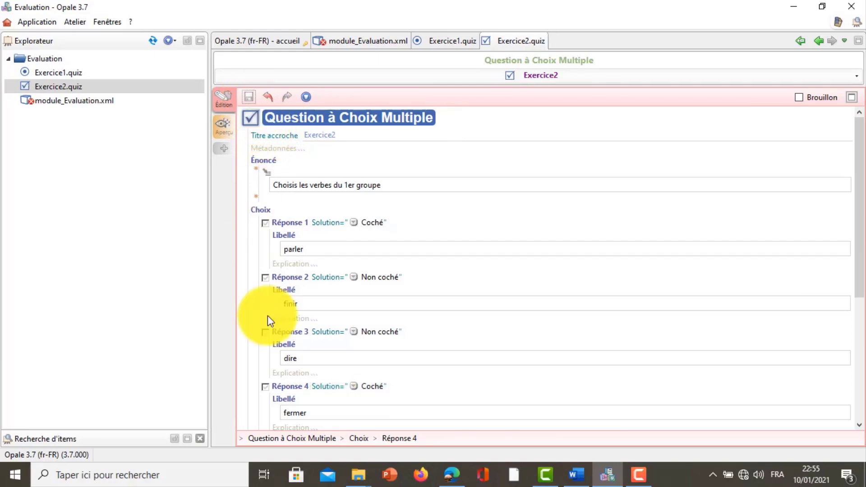
# - Preview Exercice2 and test its correction with "parler" and "fermer" selected
pyautogui.click(224, 129)
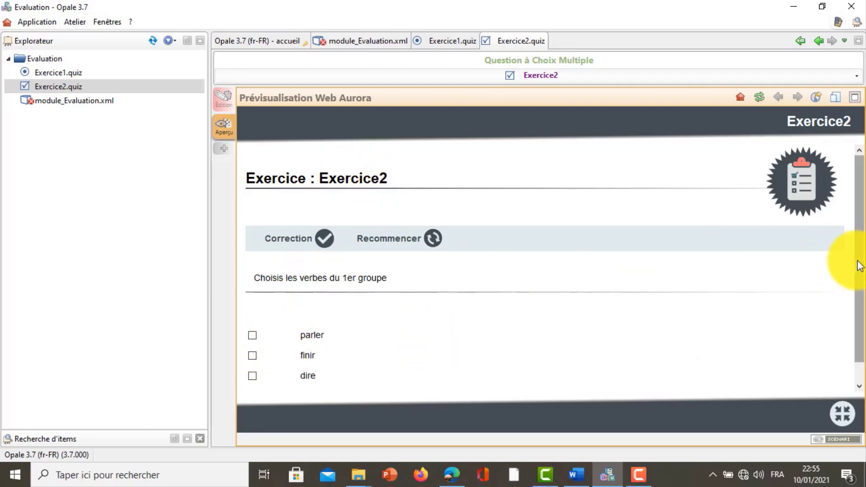
pyautogui.moveTo(859, 266); pyautogui.dragTo(851, 304)
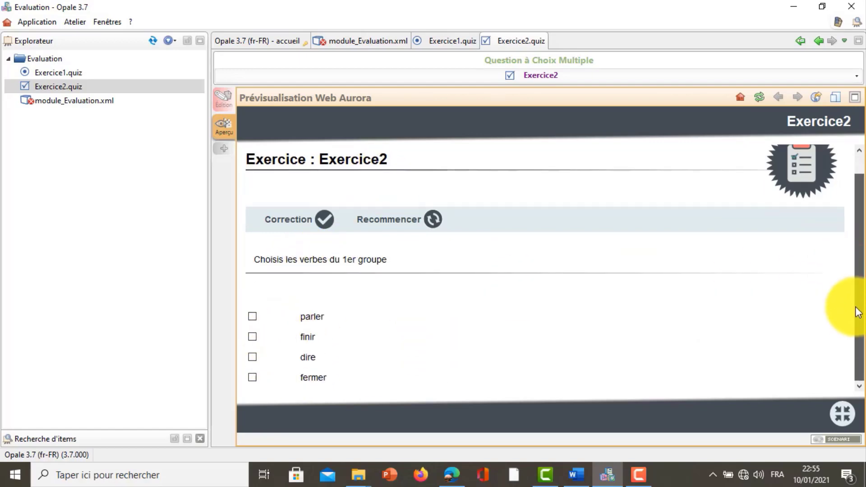
pyautogui.click(252, 317)
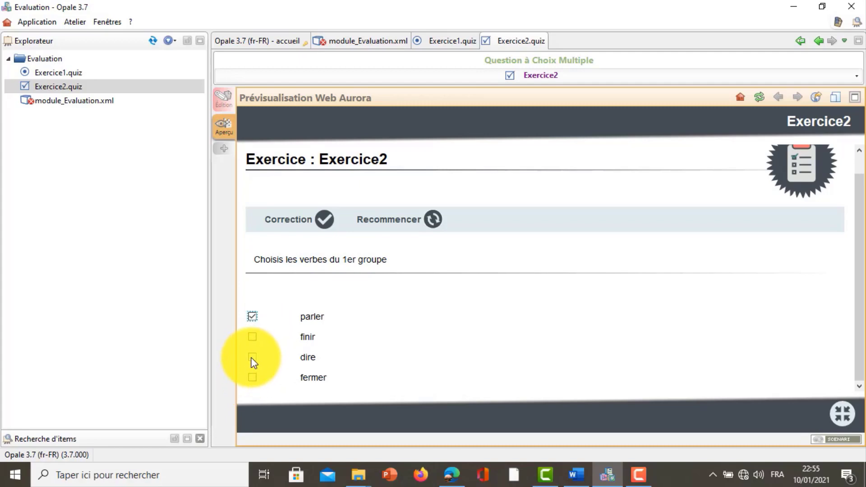
pyautogui.click(252, 377)
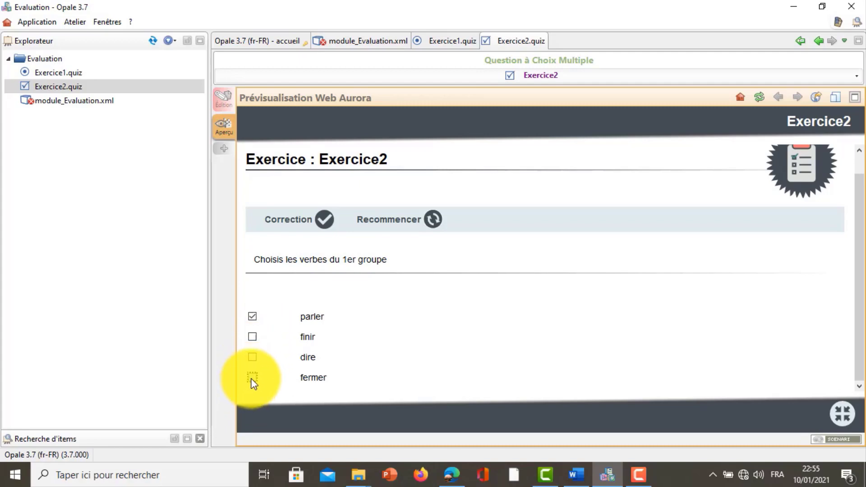
pyautogui.click(314, 234)
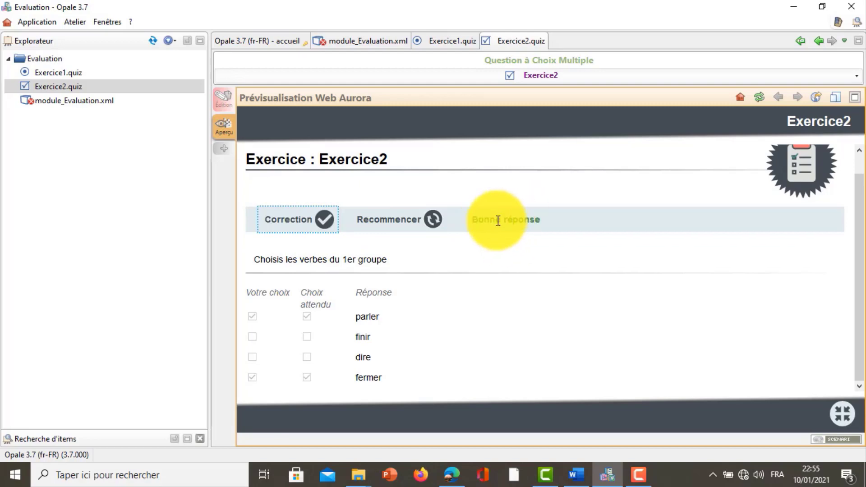
# - Restart the previewed exercise and check the correction with "finir" and "dire" selected
pyautogui.click(387, 231)
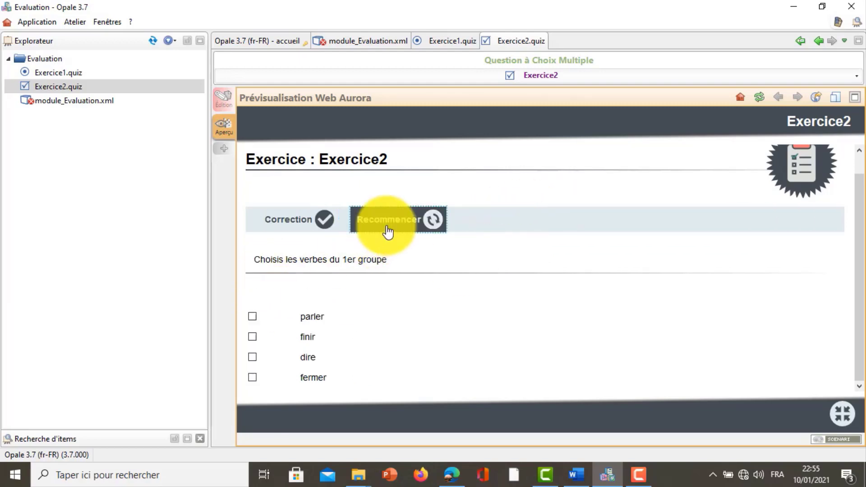
pyautogui.click(252, 336)
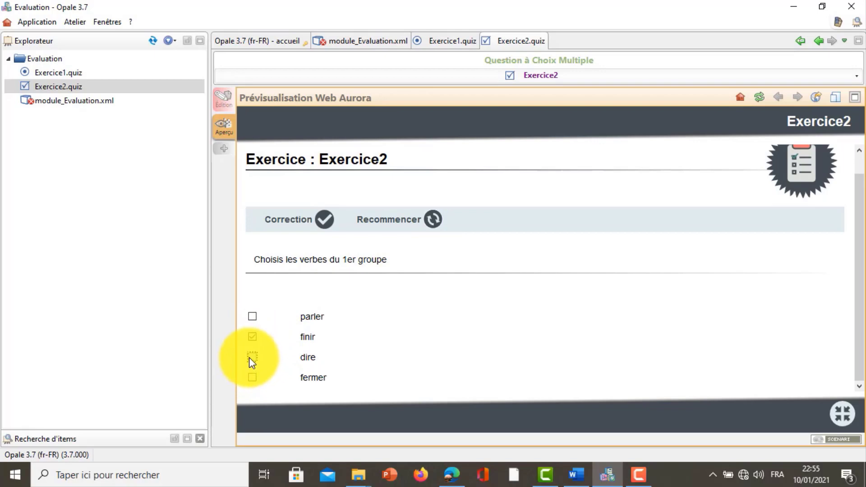
pyautogui.click(250, 357)
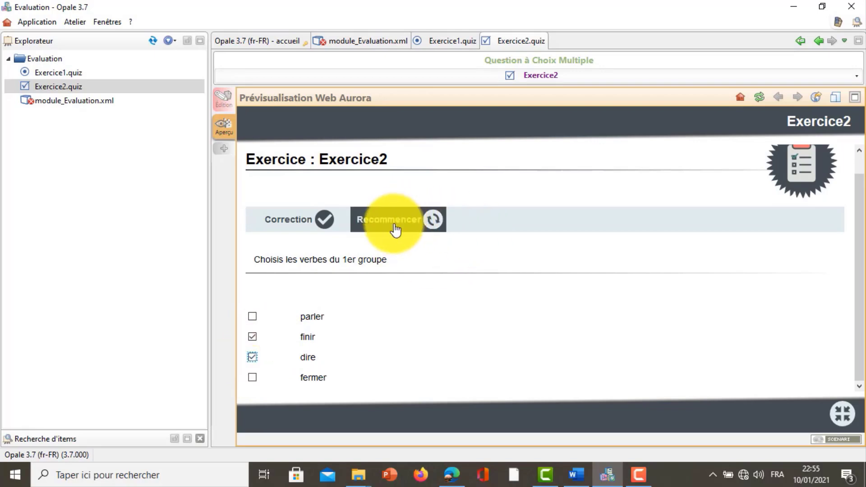
pyautogui.click(303, 232)
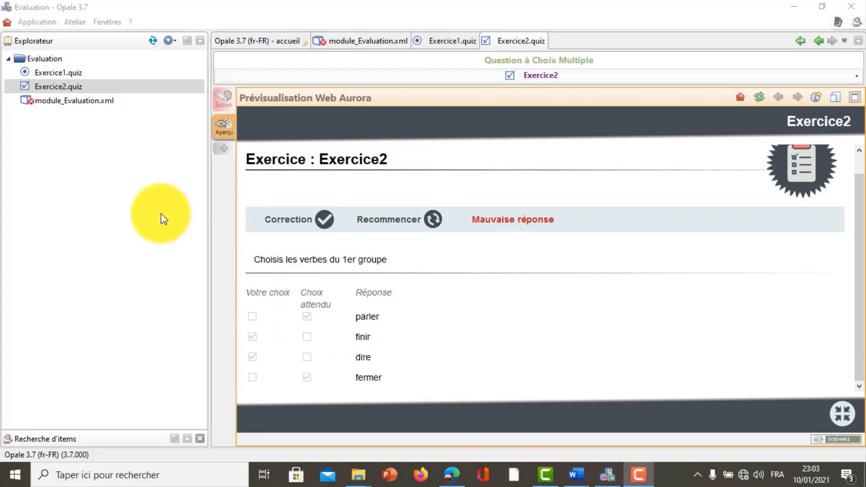
# - Start a new item in the Evaluation space with the self-assessed exercise type "Catégorisation"
pyautogui.rightClick(112, 101)
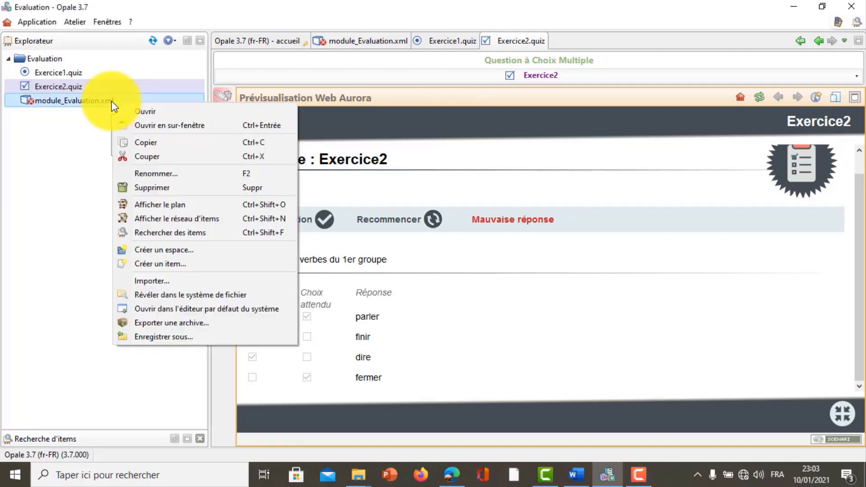
pyautogui.click(194, 266)
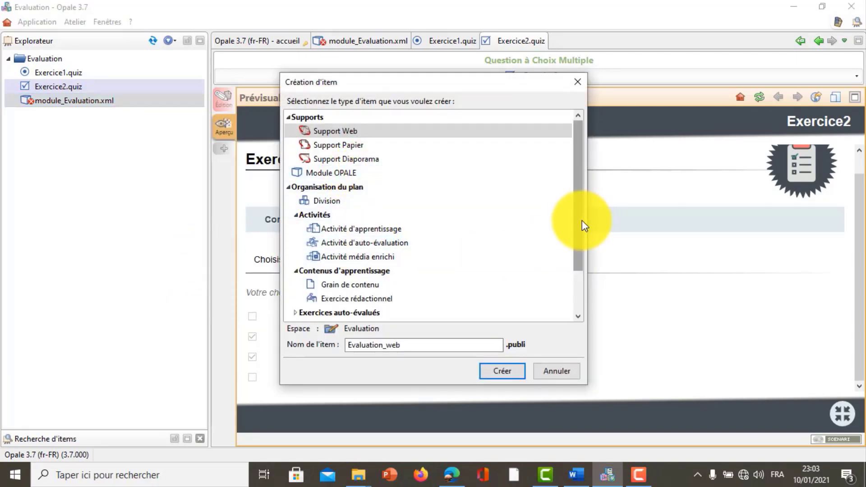
pyautogui.moveTo(580, 224); pyautogui.dragTo(579, 253)
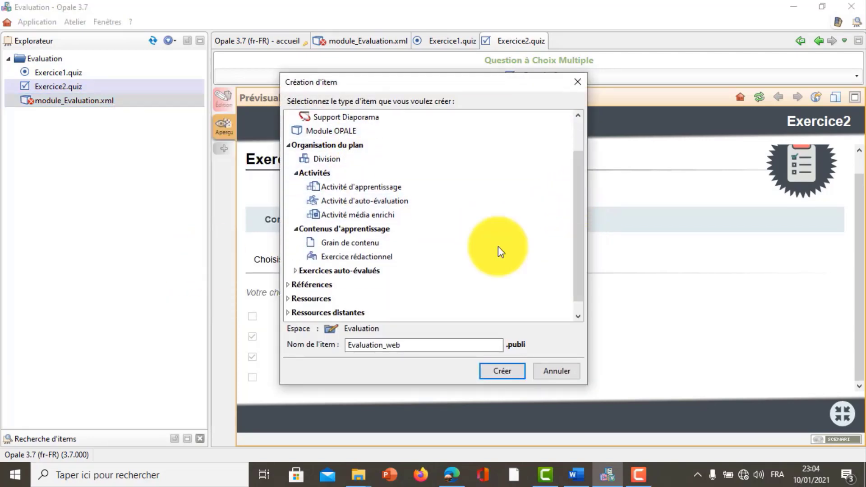
pyautogui.click(296, 271)
pyautogui.click(336, 312)
pyautogui.click(380, 346)
pyautogui.write('categ')
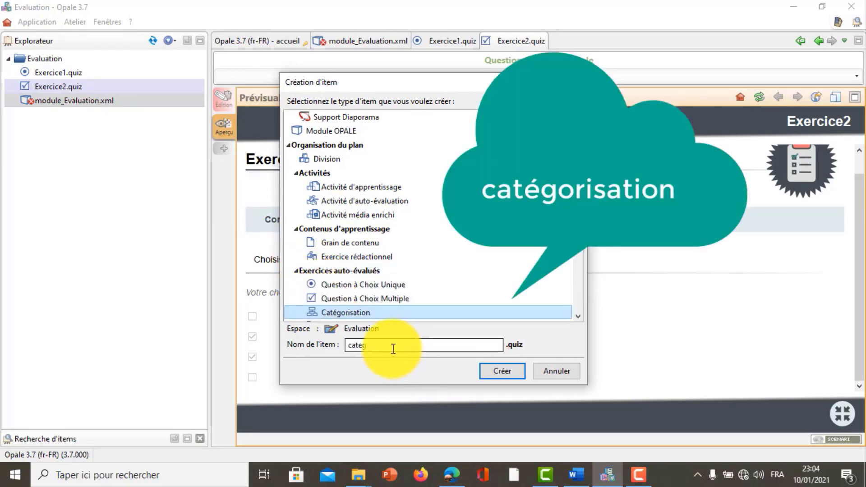
pyautogui.press('BackSpace')
pyautogui.press('BackSpace')
pyautogui.press('BackSpace')
pyautogui.press('BackSpace')
pyautogui.press('BackSpace')
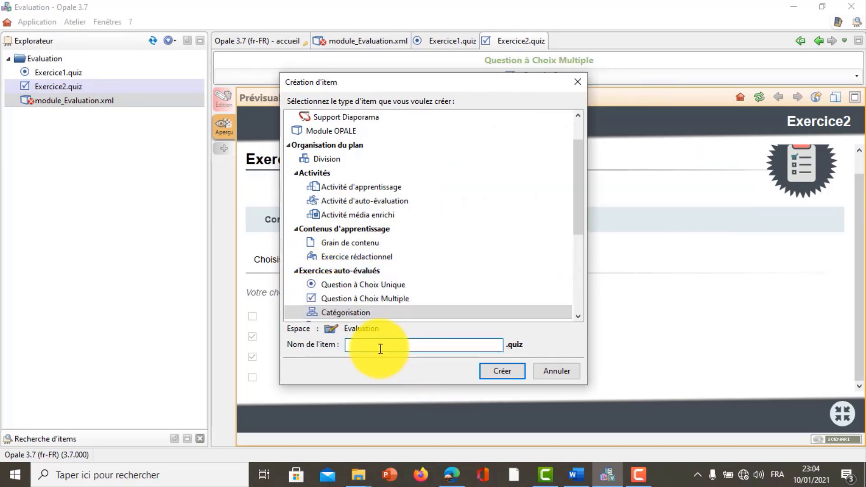
# - Name the categorisation item Exercice3 and create it
pyautogui.write('E')
pyautogui.press('BackSpace')
pyautogui.click(509, 372)
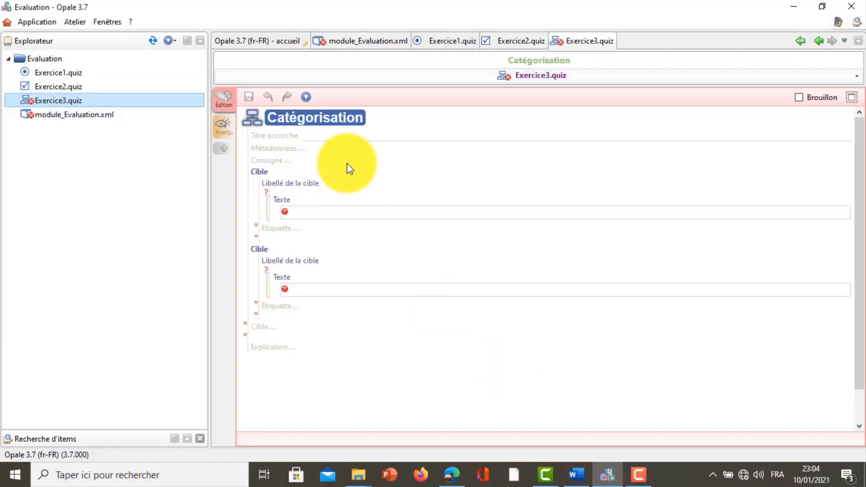
# - Title the exercise "Exercice3" and enter the instruction "Relie chaque verbe au pronom personnel qui convient"
pyautogui.click(325, 134)
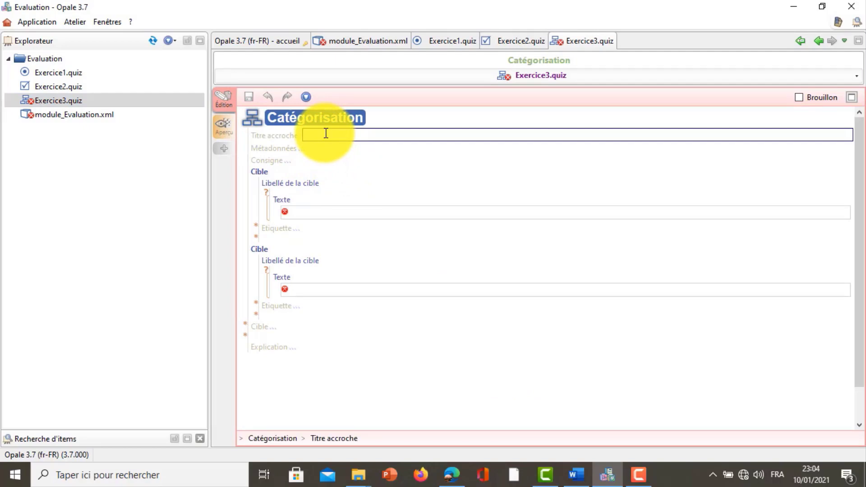
pyautogui.write('Exe')
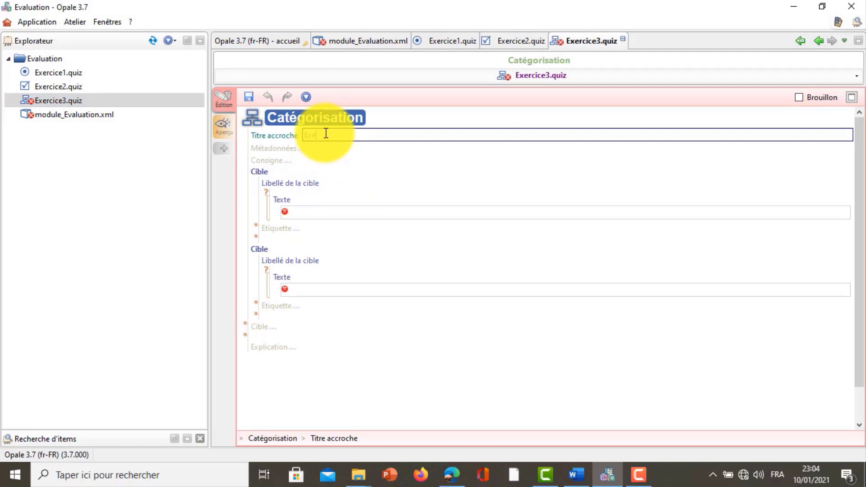
pyautogui.write('rcice3')
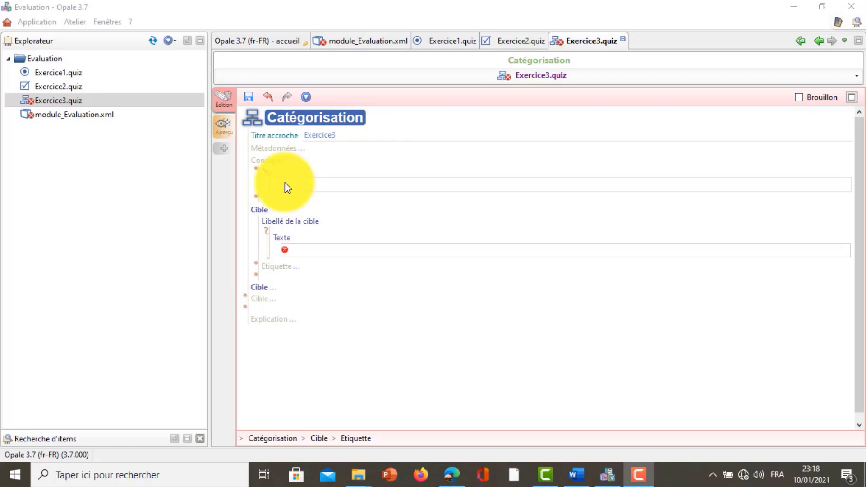
pyautogui.click(301, 188)
pyautogui.write('Relie chaque verbe au pronom personnel qui convient')
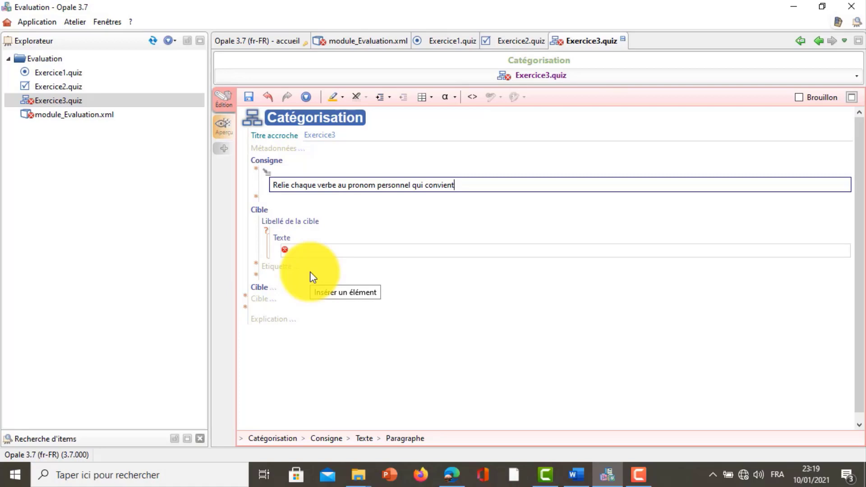
# - Label the first target "parlons" and add the matching tag "Nous" to it
pyautogui.click(300, 249)
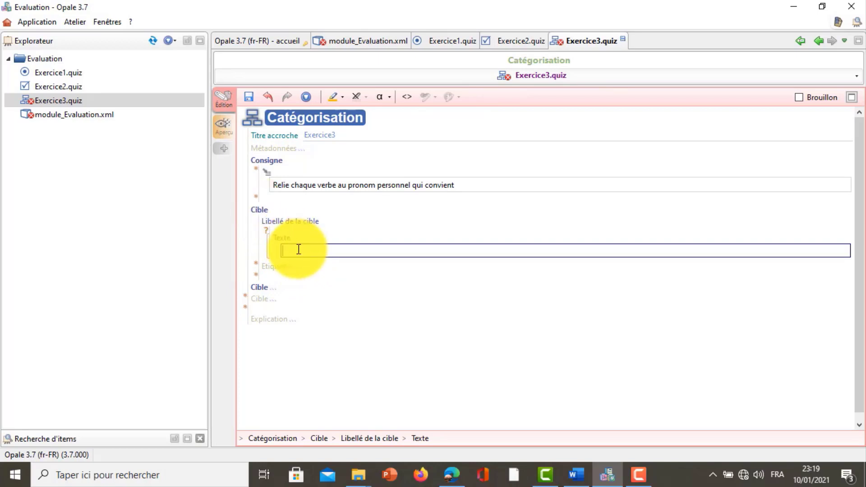
pyautogui.write('parlons')
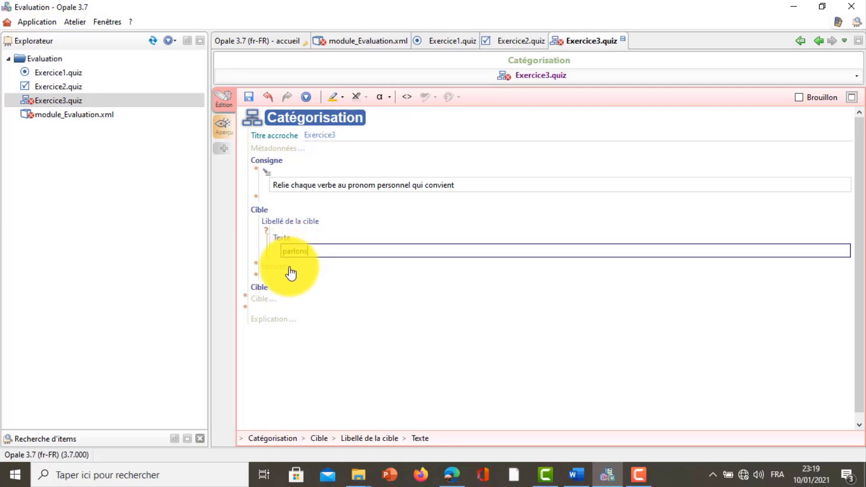
pyautogui.click(290, 271)
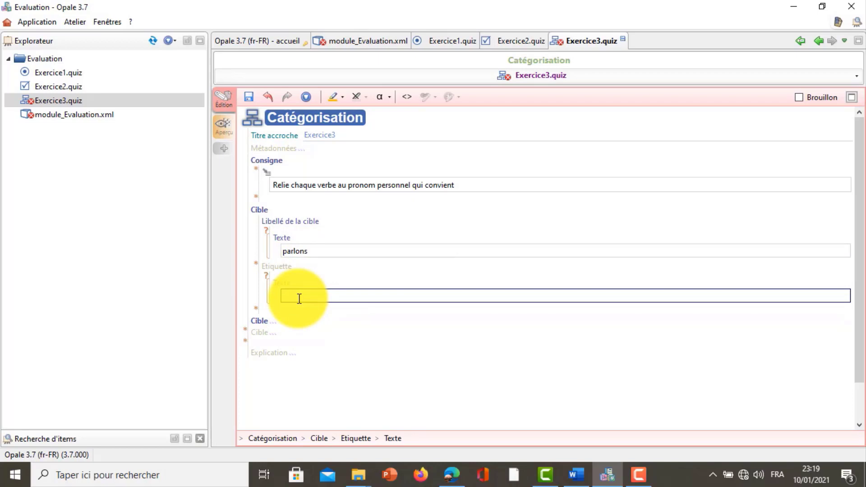
pyautogui.write('Nous')
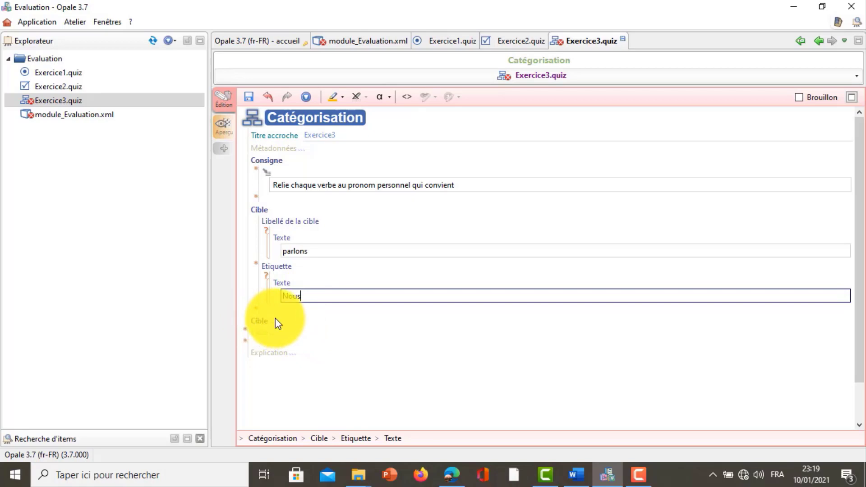
# - Add a second target labelled "cherchez" and give it the matching tag "Vous"
pyautogui.click(247, 333)
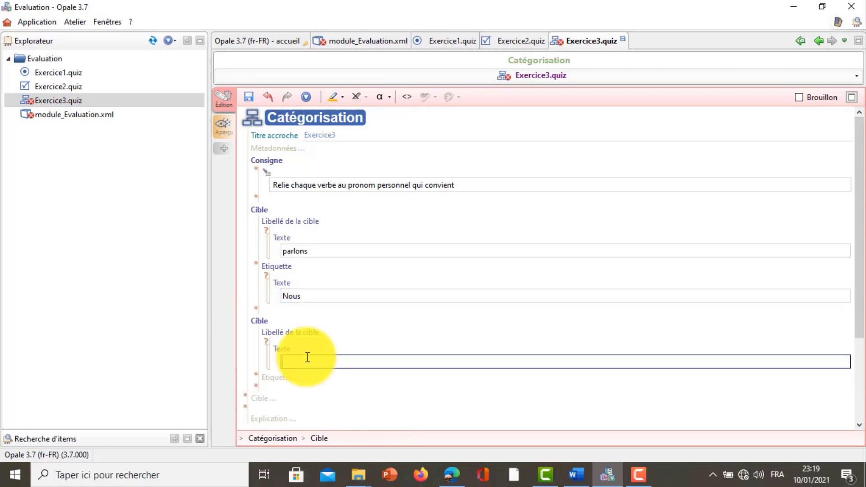
pyautogui.write('cherchez')
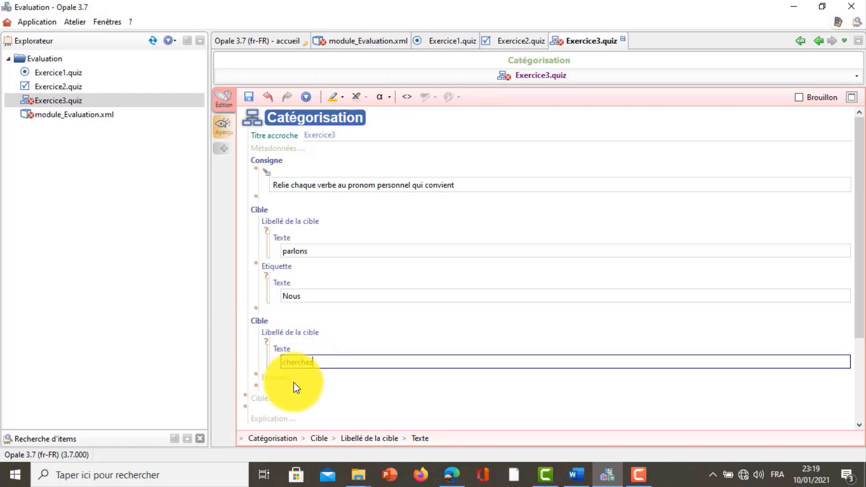
pyautogui.click(300, 377)
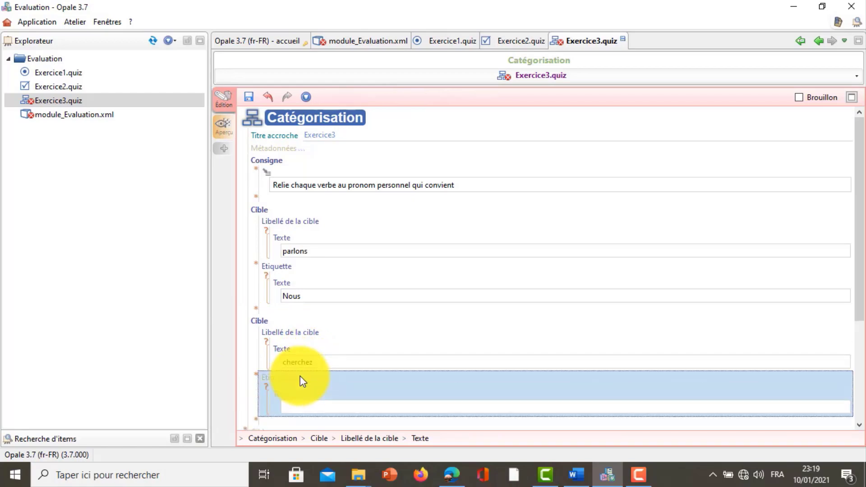
pyautogui.click(304, 407)
pyautogui.write('V')
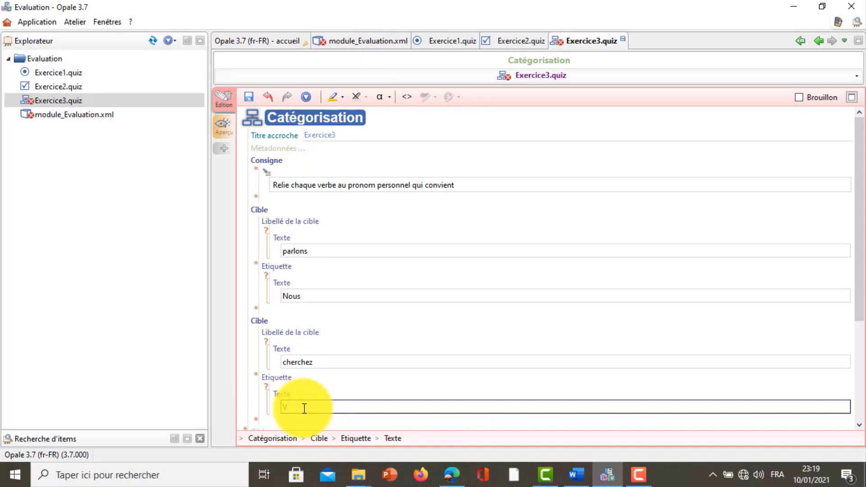
pyautogui.write('ous')
# - Add a third target labelled "ferme" and give it the matching tag "Il"
pyautogui.scroll(-3, 270, 374)
pyautogui.click(260, 356)
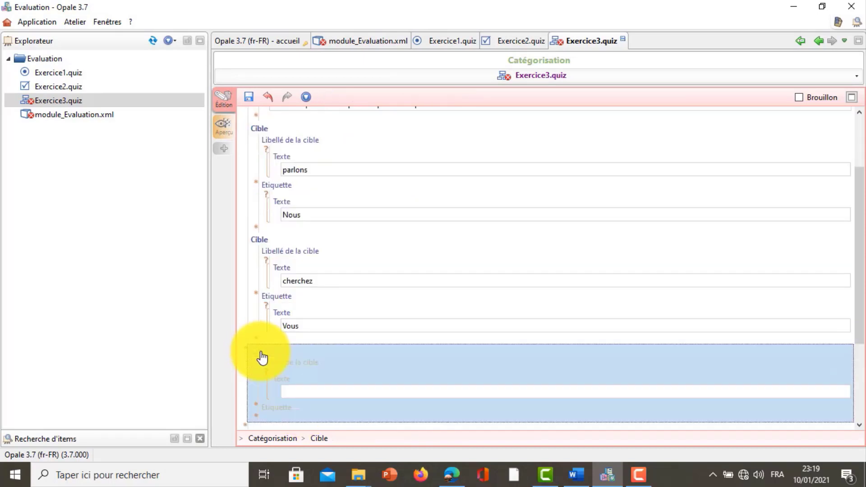
pyautogui.click(314, 389)
pyautogui.write('ferme')
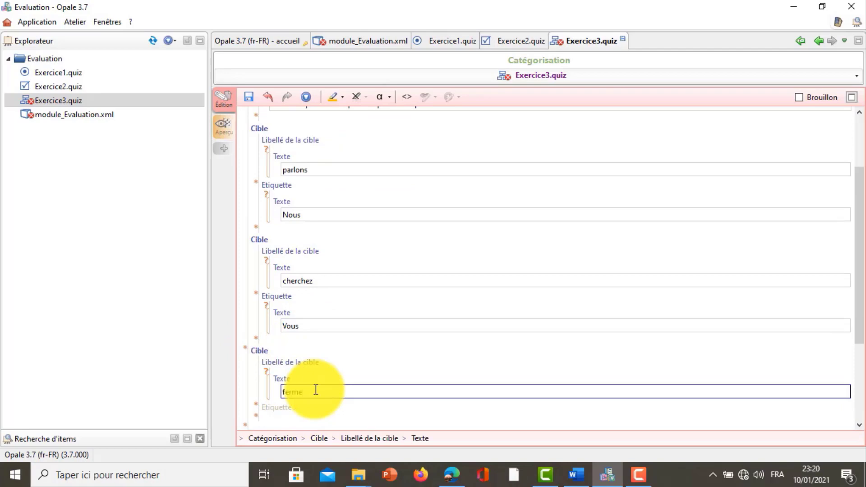
pyautogui.click(290, 413)
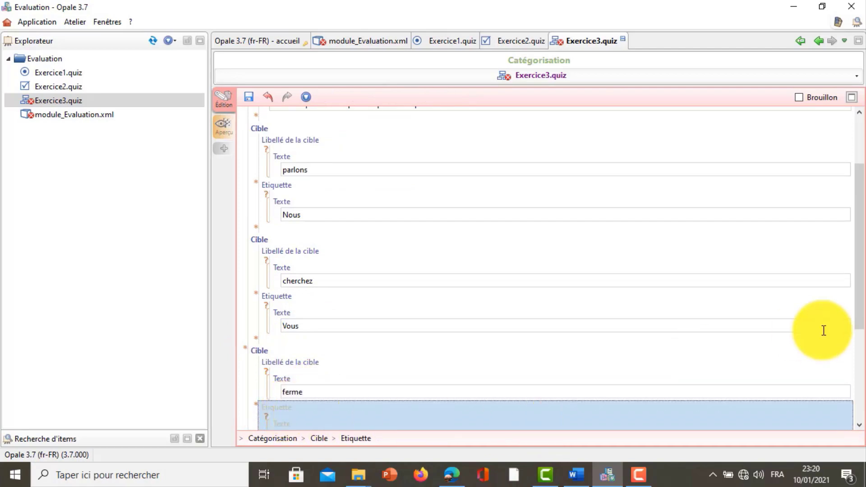
pyautogui.moveTo(861, 284); pyautogui.dragTo(861, 309)
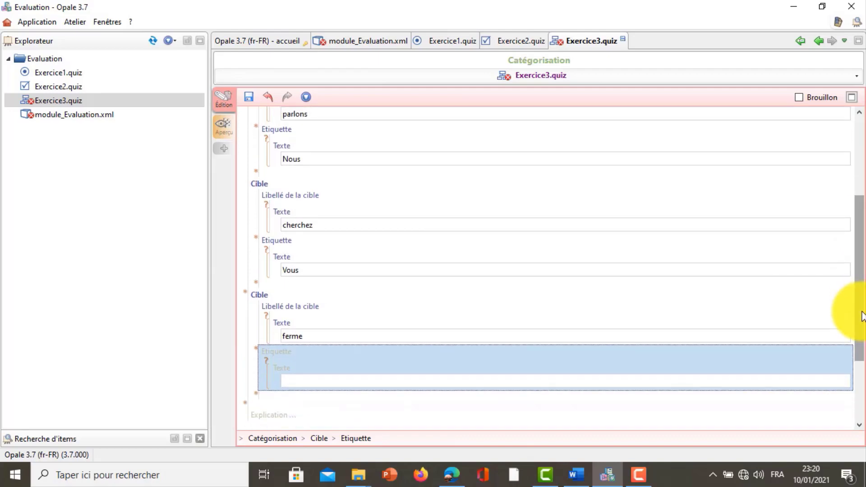
pyautogui.click(342, 378)
pyautogui.click(342, 378)
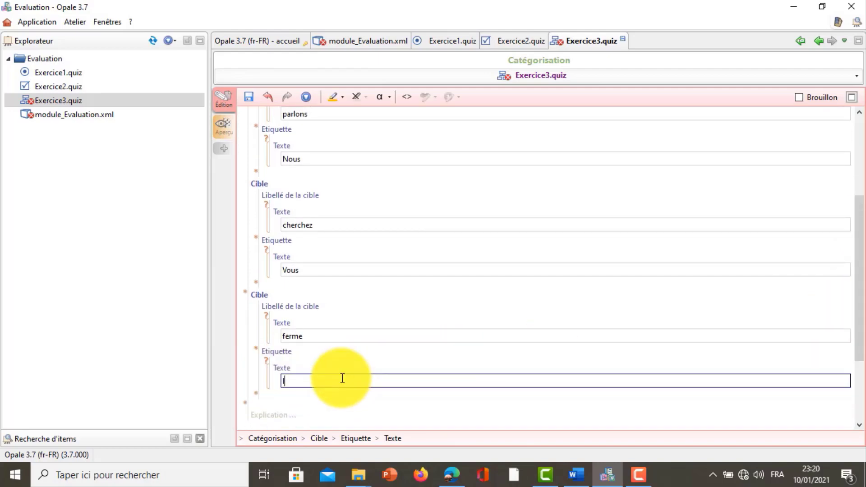
pyautogui.write('Il')
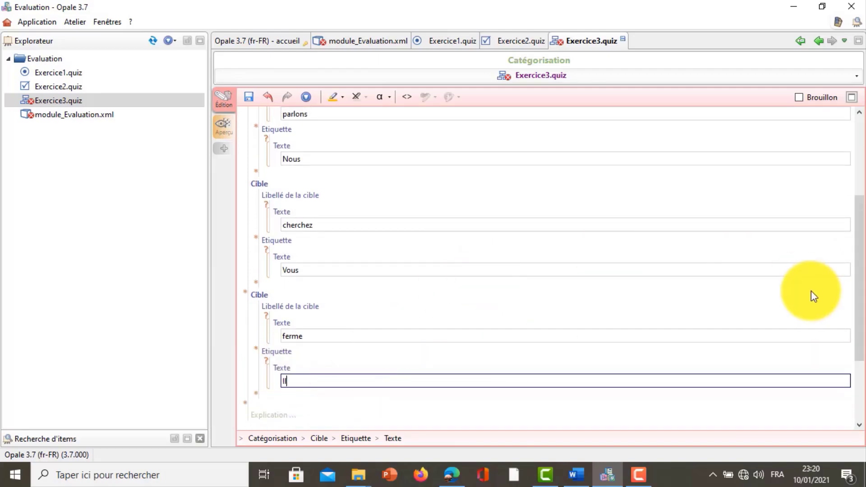
# - Save the categorisation exercise and open its web preview
pyautogui.scroll(-1, 859, 298)
pyautogui.scroll(10, 859, 298)
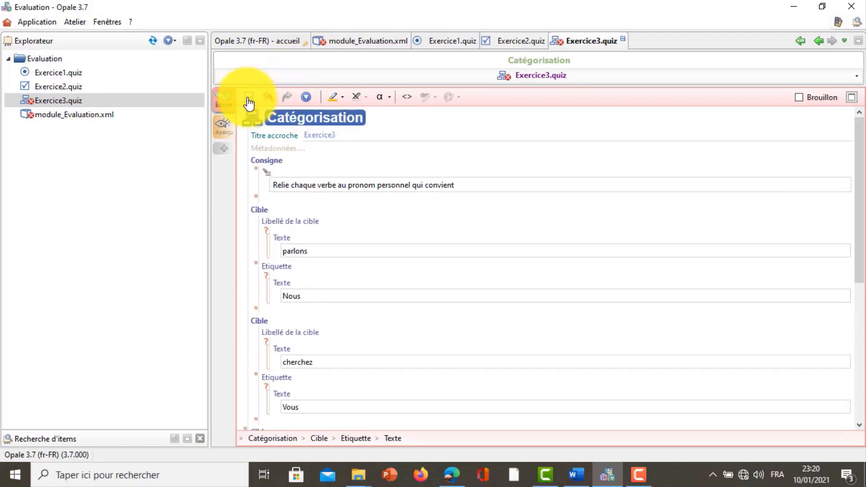
pyautogui.click(228, 133)
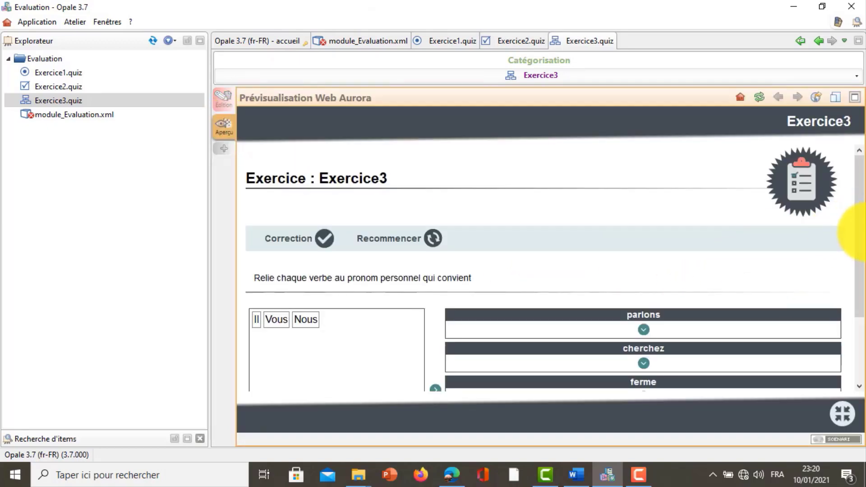
# - Test the previewed exercise by placing Nous under parlons, Vous under cherchez and Il under ferme, and request the correction
pyautogui.moveTo(862, 231); pyautogui.dragTo(862, 282)
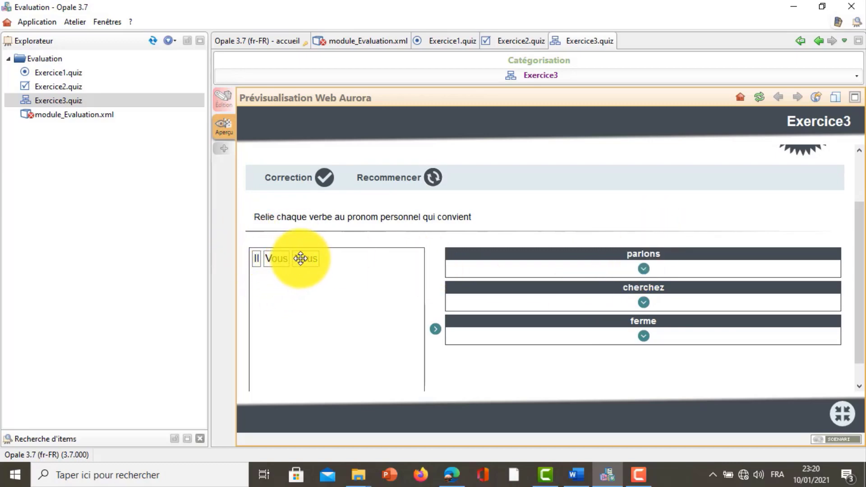
pyautogui.moveTo(300, 257); pyautogui.dragTo(320, 294)
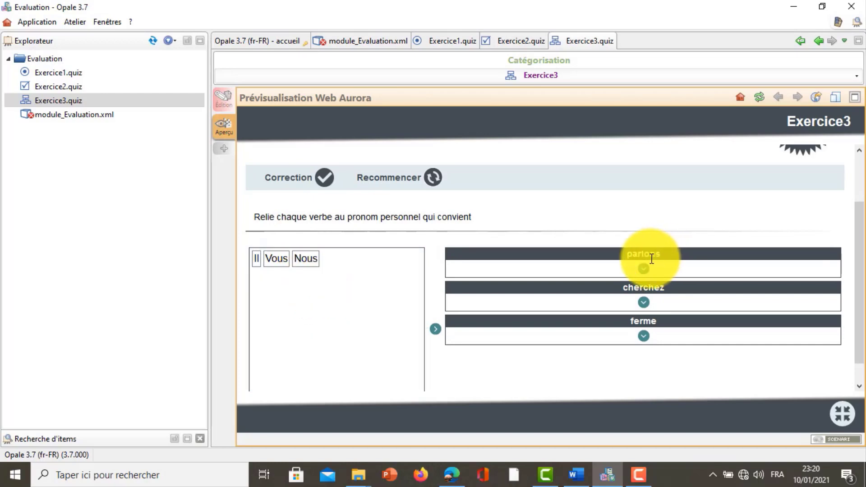
pyautogui.moveTo(297, 260); pyautogui.dragTo(458, 267)
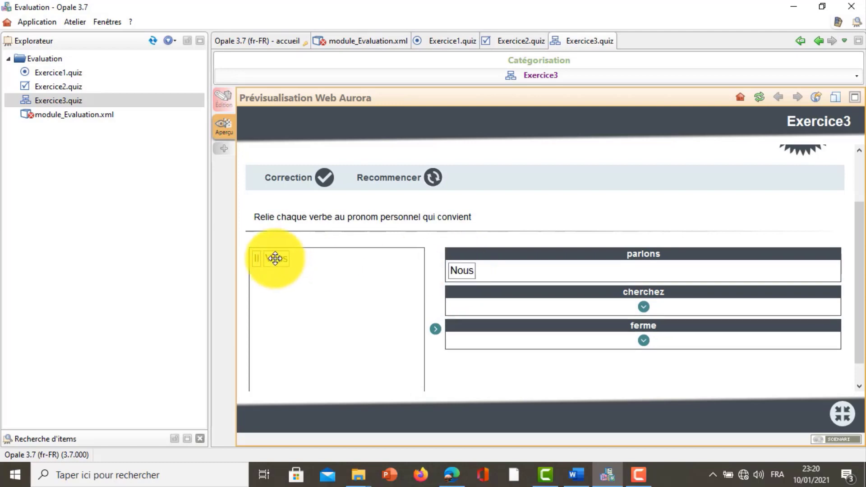
pyautogui.moveTo(276, 257); pyautogui.dragTo(442, 311)
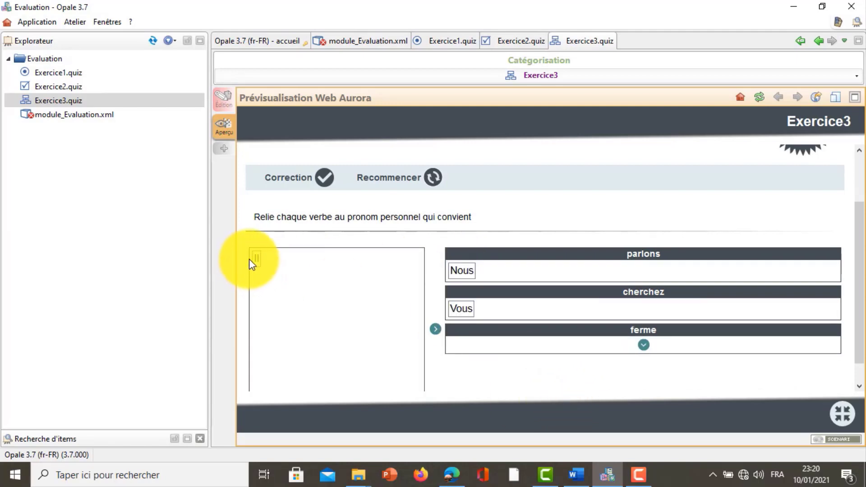
pyautogui.moveTo(255, 260); pyautogui.dragTo(455, 344)
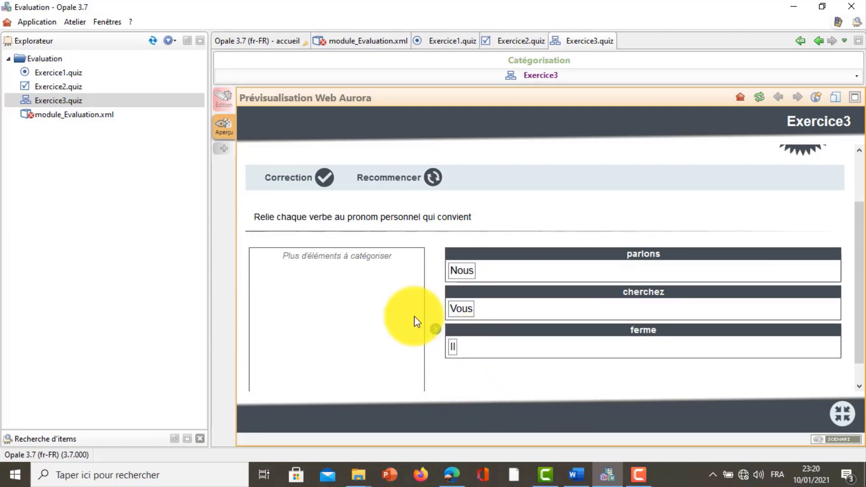
pyautogui.click(290, 187)
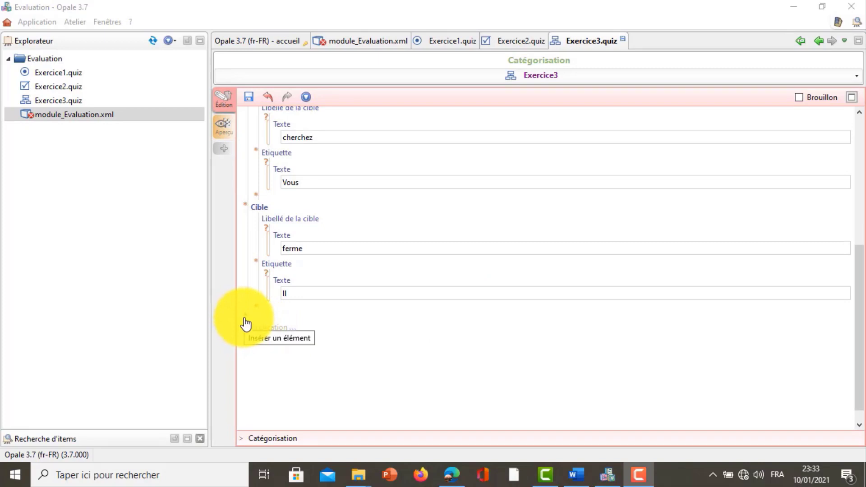
# - Add a fourth target after "ferme" in Exercice3 and set its label type to Image
pyautogui.click(247, 324)
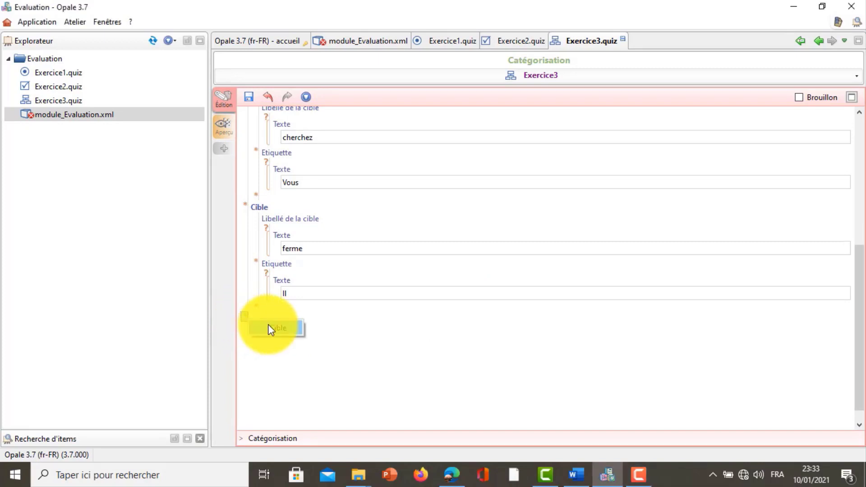
pyautogui.click(270, 329)
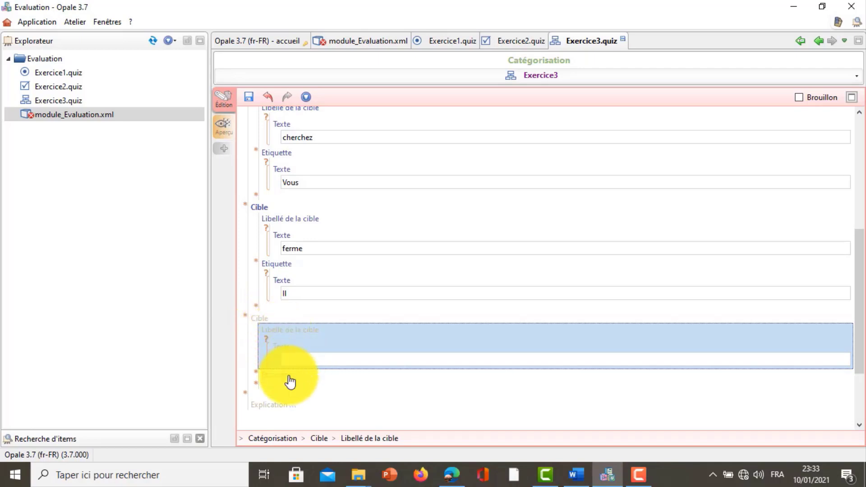
pyautogui.click(267, 346)
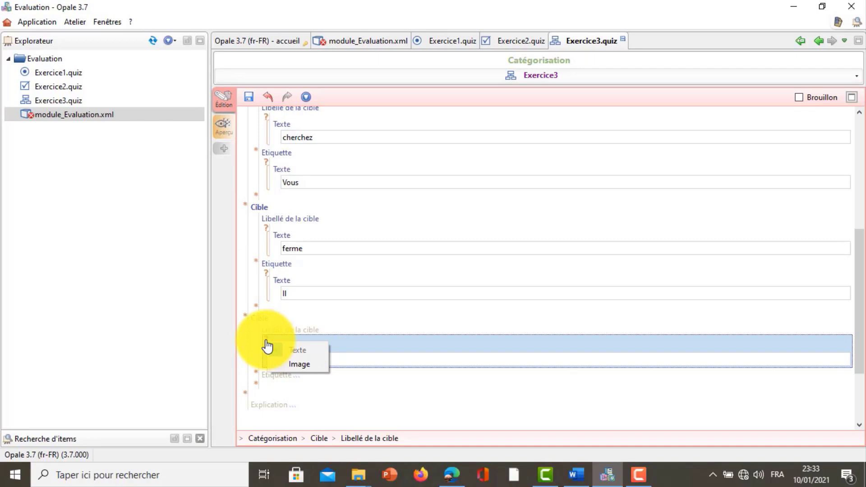
pyautogui.click(297, 364)
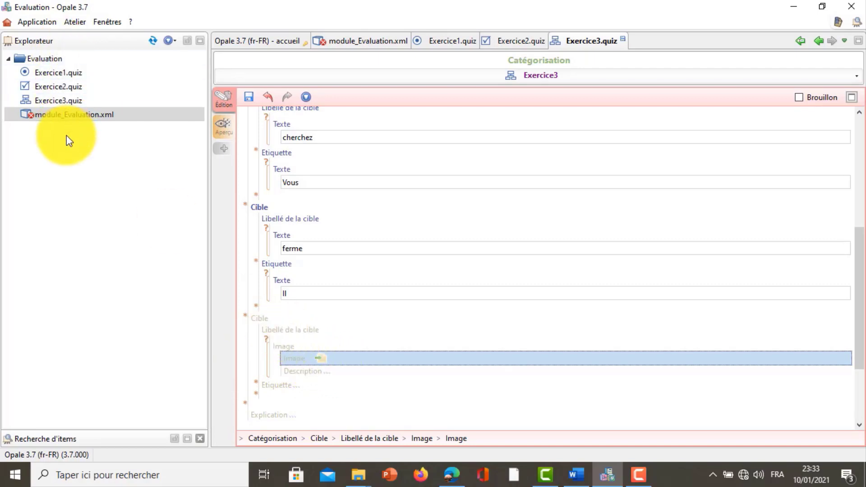
# - Create a new space named "images" inside the Evaluation space
pyautogui.rightClick(69, 56)
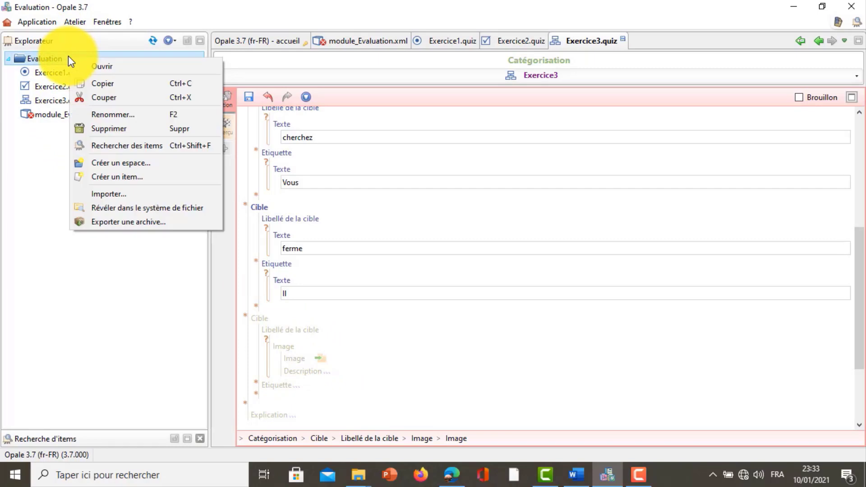
pyautogui.click(132, 164)
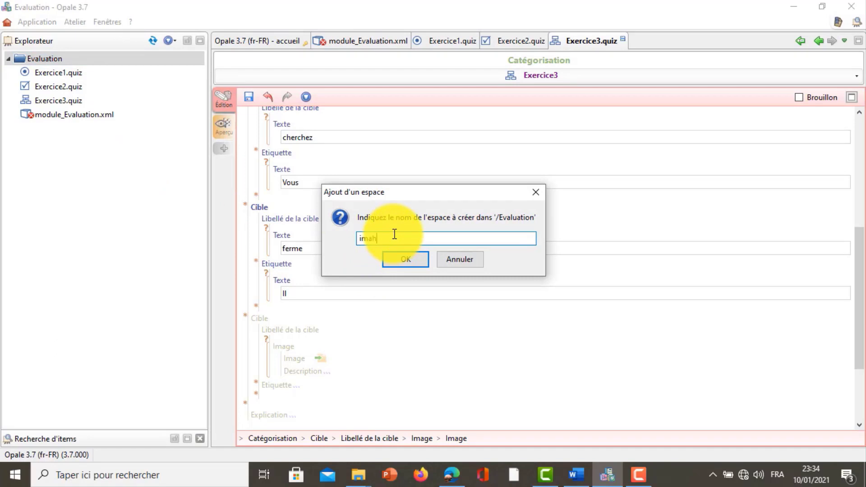
pyautogui.write('images')
pyautogui.click(405, 259)
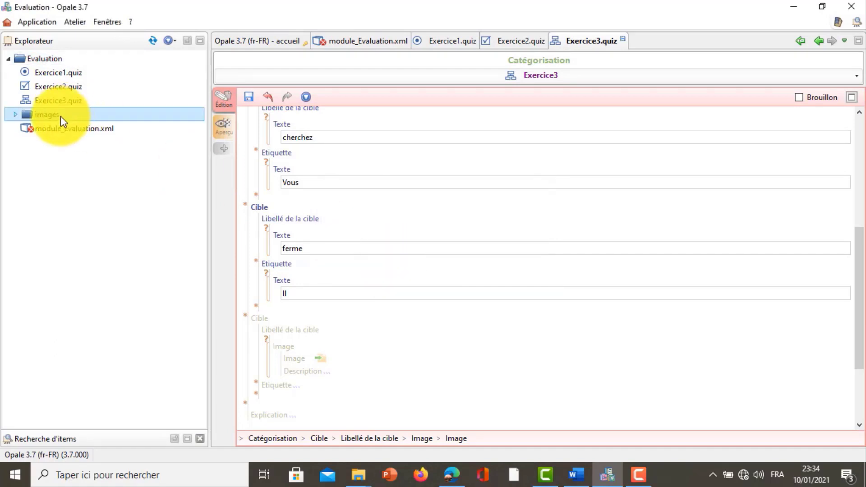
# - Import flowers-324175_1920.jpg from the desktop's images folder into the new images space
pyautogui.rightClick(61, 116)
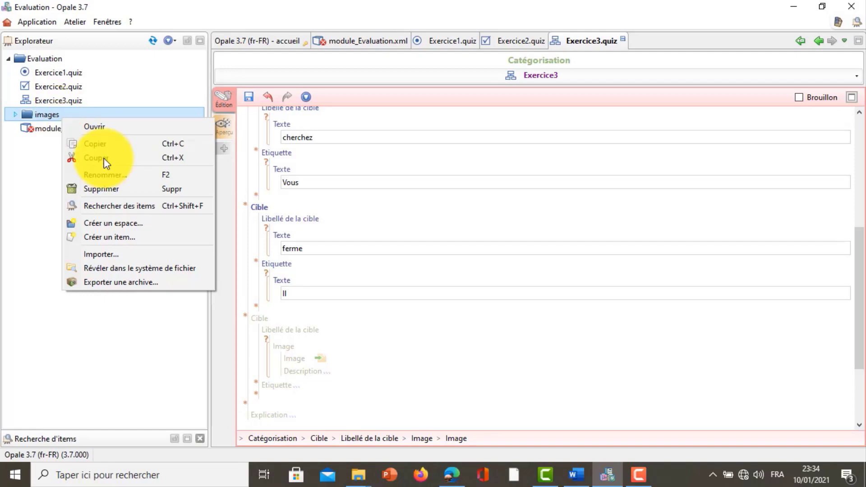
pyautogui.click(119, 257)
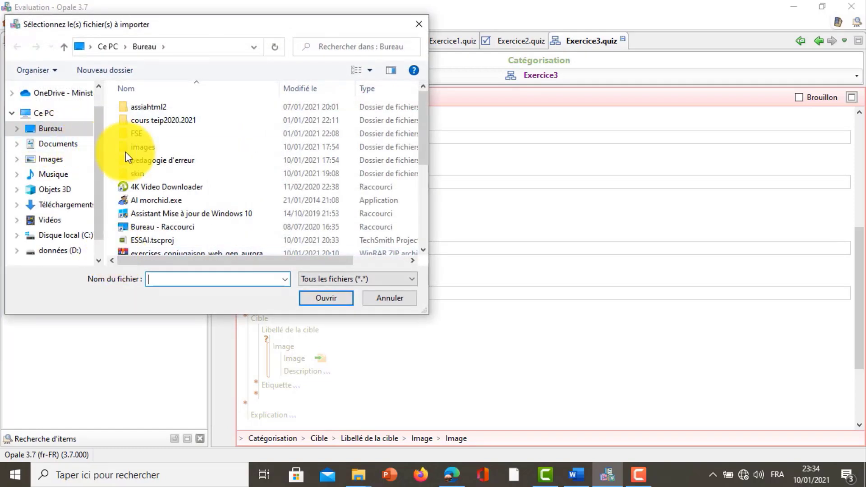
pyautogui.doubleClick(143, 148)
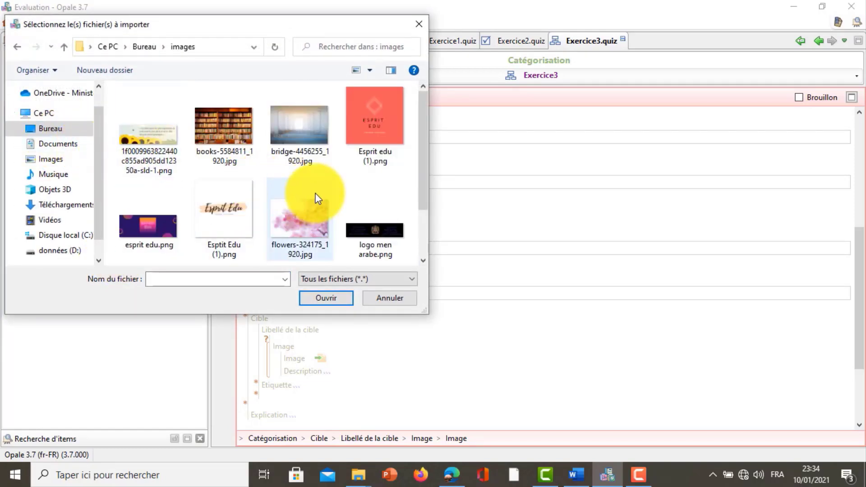
pyautogui.scroll(-2, 425, 166)
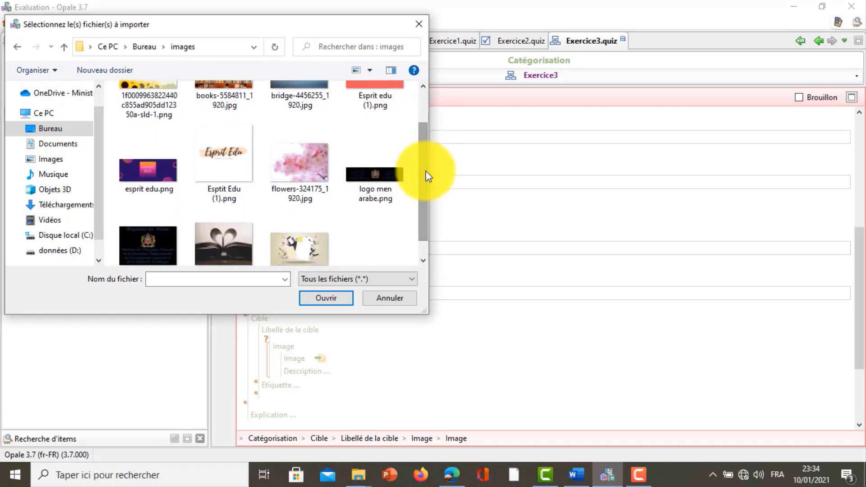
pyautogui.click(294, 183)
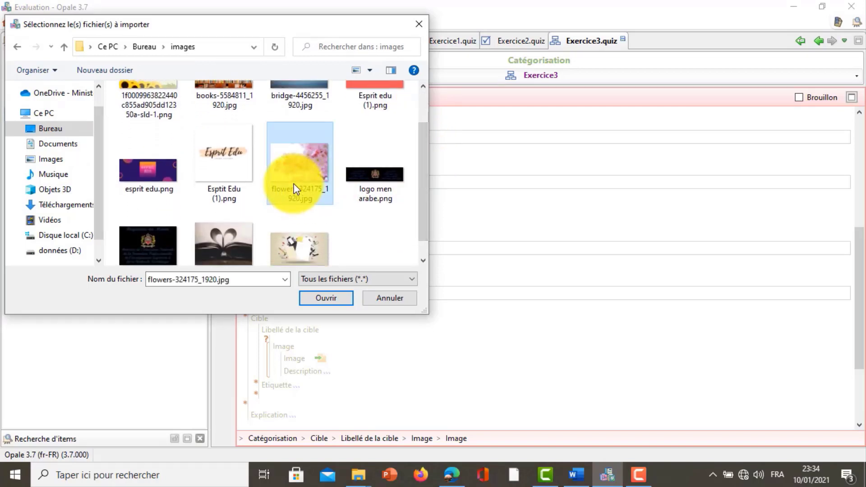
pyautogui.click(311, 299)
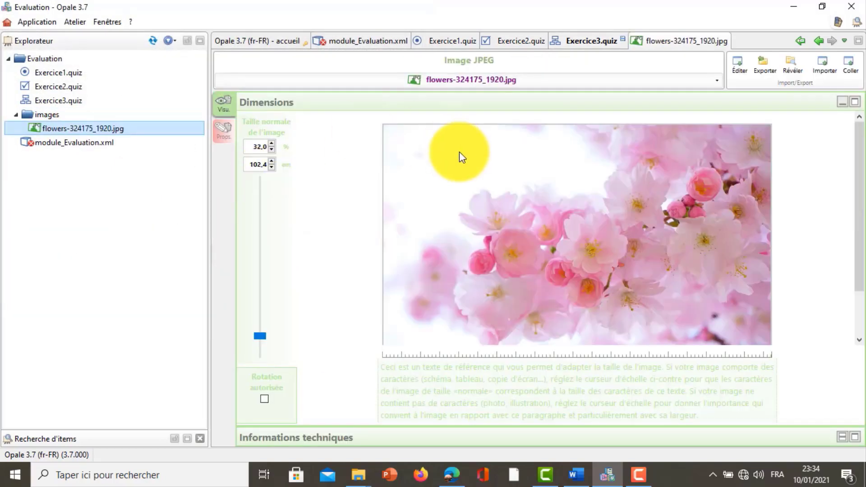
# - Set the flower image's normal size to 26 % and return to editing Exercice3.quiz
pyautogui.click(270, 144)
pyautogui.click(269, 144)
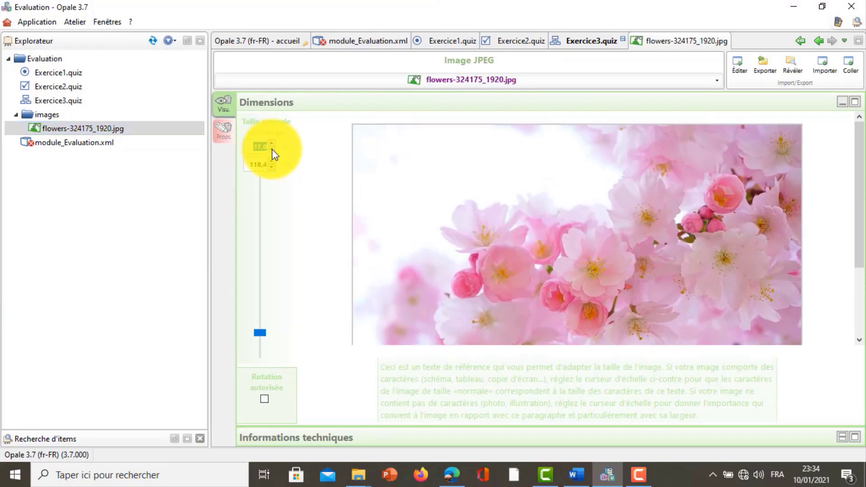
pyautogui.scroll(-7, 272, 150)
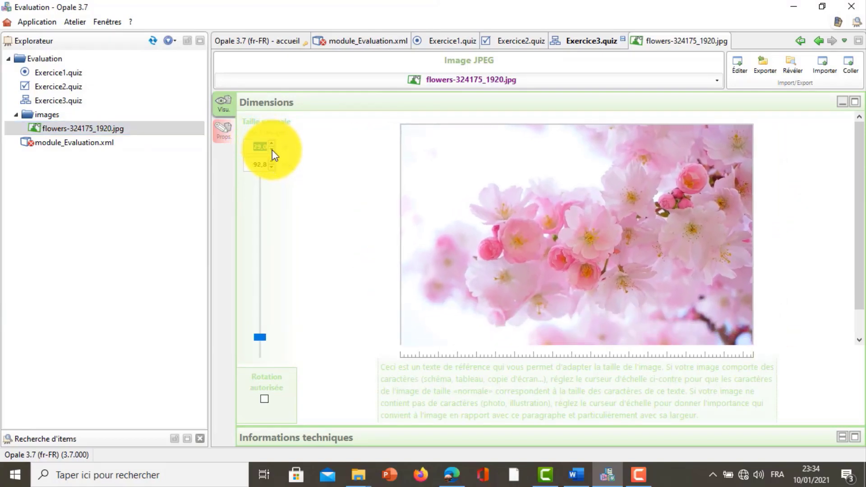
pyautogui.scroll(-1, 272, 149)
pyautogui.scroll(-2, 272, 150)
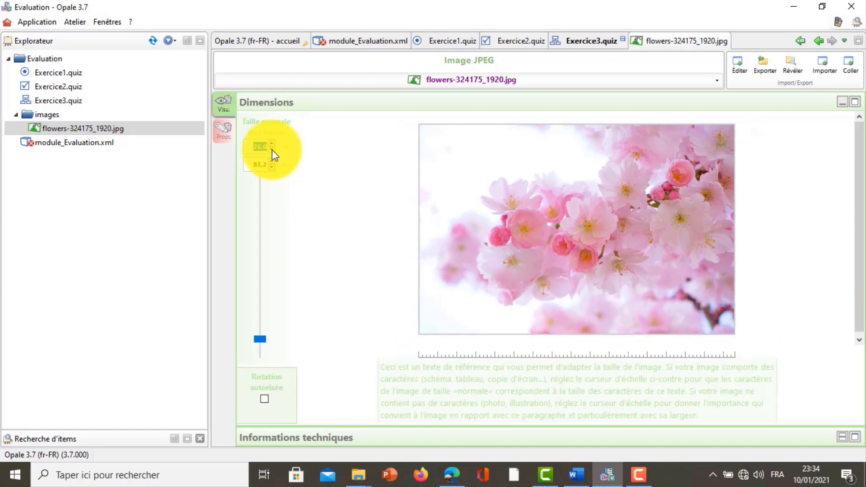
pyautogui.doubleClick(40, 100)
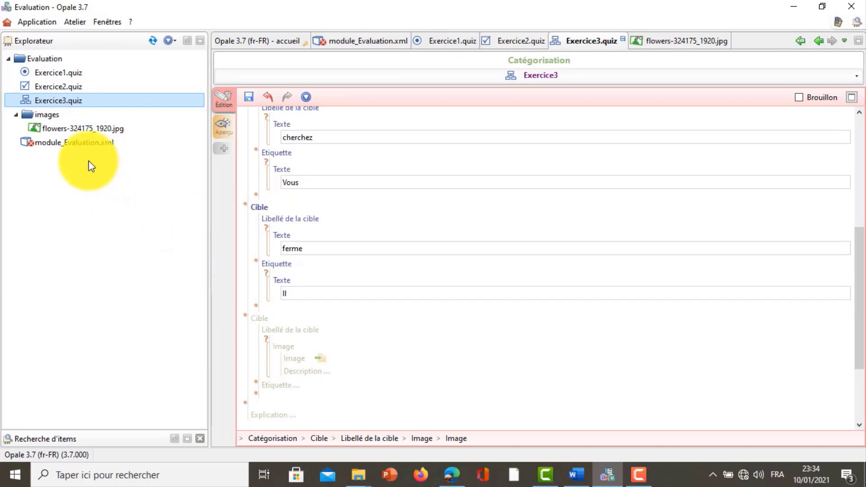
# - Assign flowers-324175_1920.jpg as the label image of Exercice3's fourth target and give that target the tag "des fleurs"
pyautogui.moveTo(76, 129); pyautogui.dragTo(321, 359)
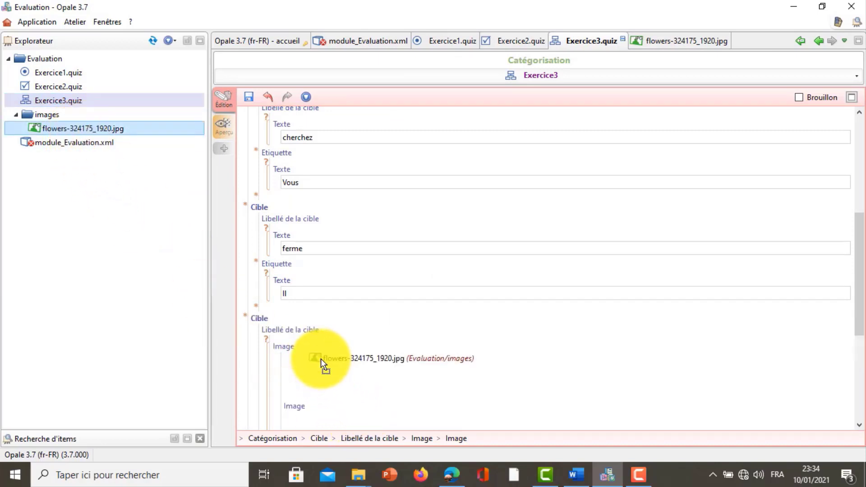
pyautogui.moveTo(859, 259); pyautogui.dragTo(859, 324)
pyautogui.click(306, 339)
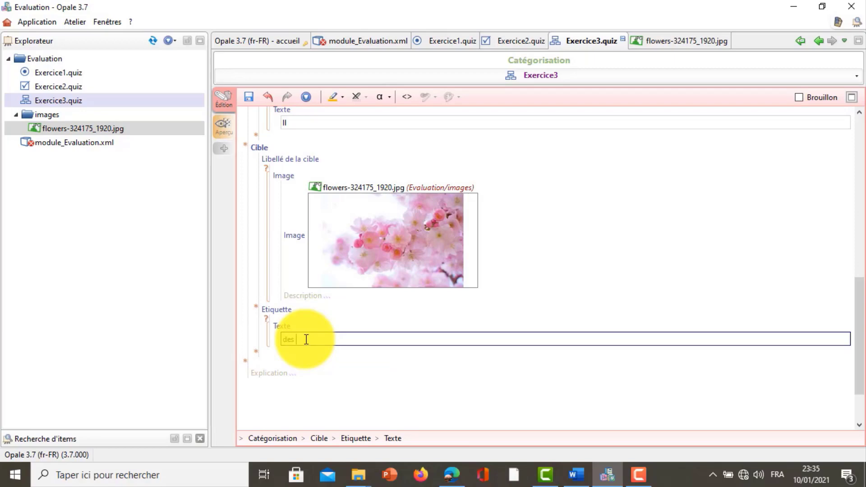
pyautogui.write('des fleurs')
pyautogui.scroll(-2, 306, 339)
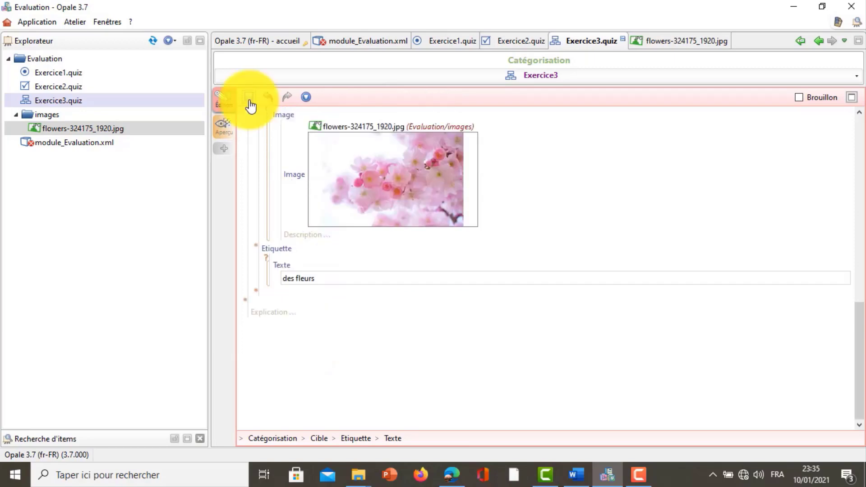
# - Save Exercice3 and test its preview by placing the "des fleurs" tag under the flower image
pyautogui.click(249, 97)
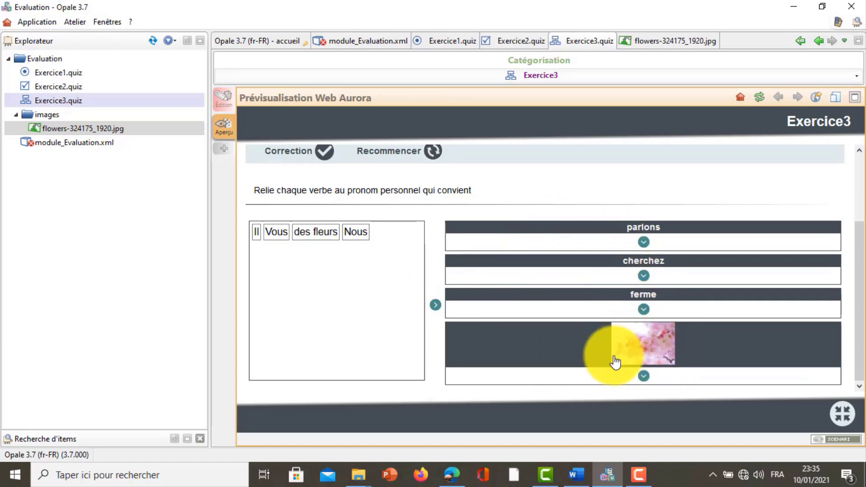
pyautogui.moveTo(306, 229); pyautogui.dragTo(476, 378)
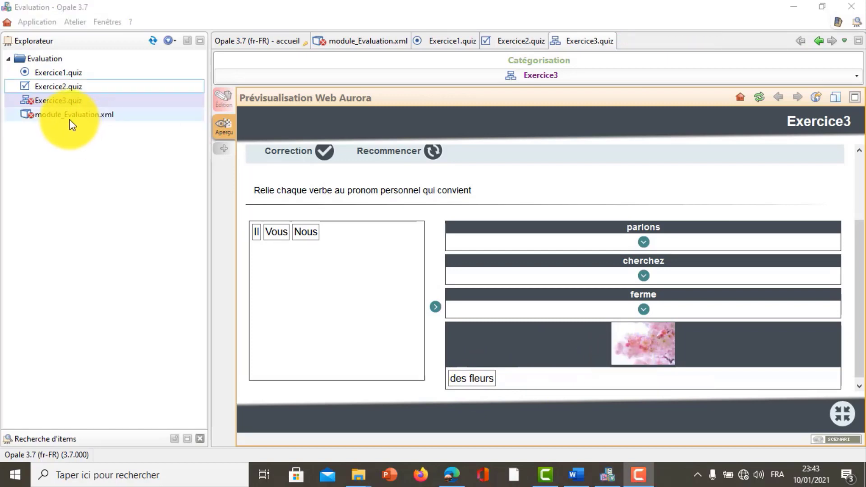
# - Create an "Ordonnancement des mots" exercise named Exercice4 in the Evaluation space
pyautogui.rightClick(73, 116)
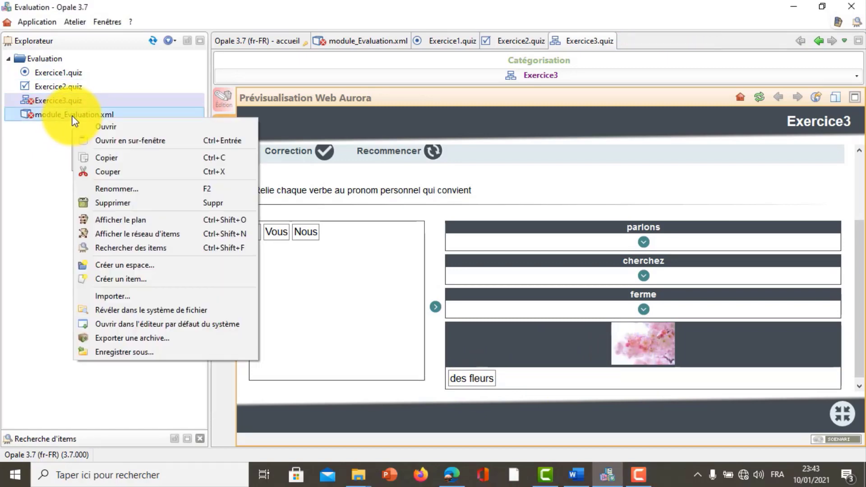
pyautogui.click(121, 277)
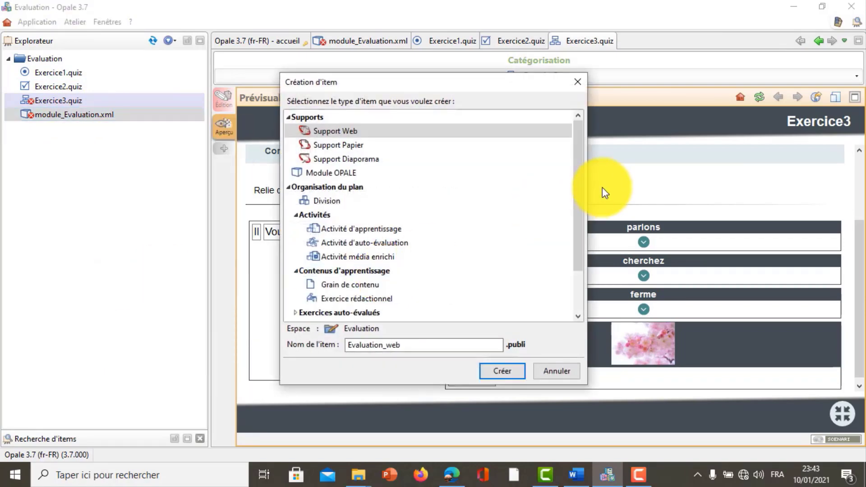
pyautogui.moveTo(575, 190); pyautogui.dragTo(581, 269)
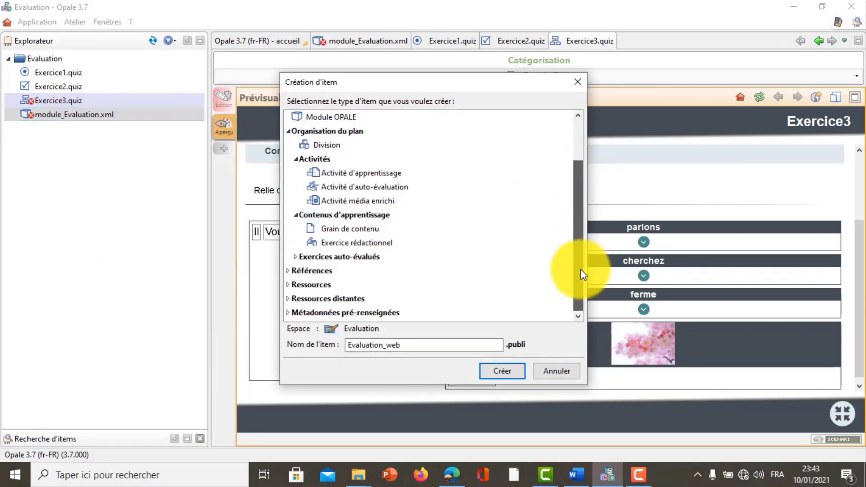
pyautogui.click(299, 258)
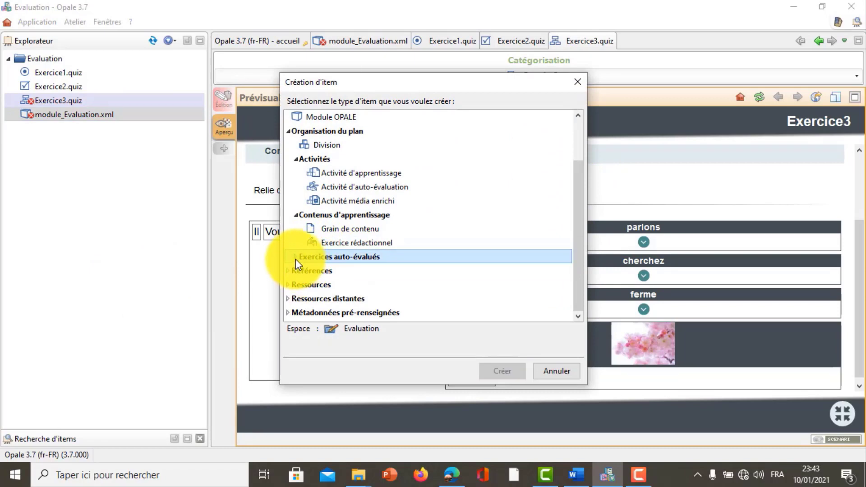
pyautogui.click(296, 258)
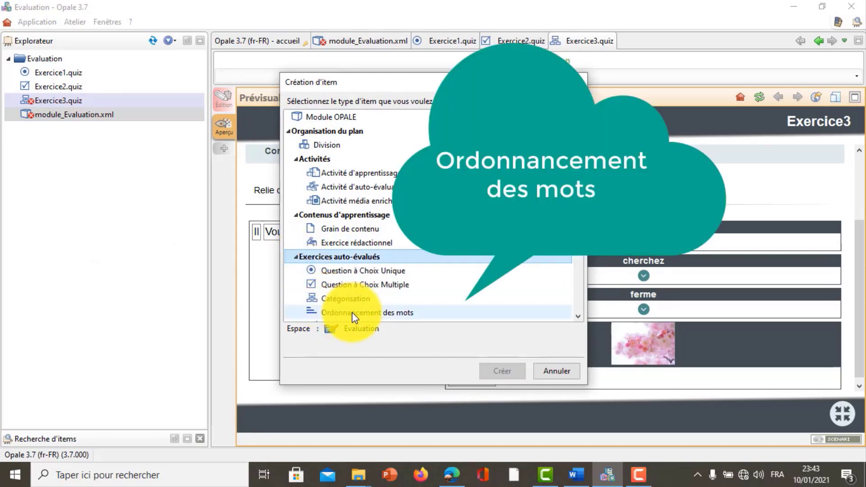
pyautogui.click(351, 312)
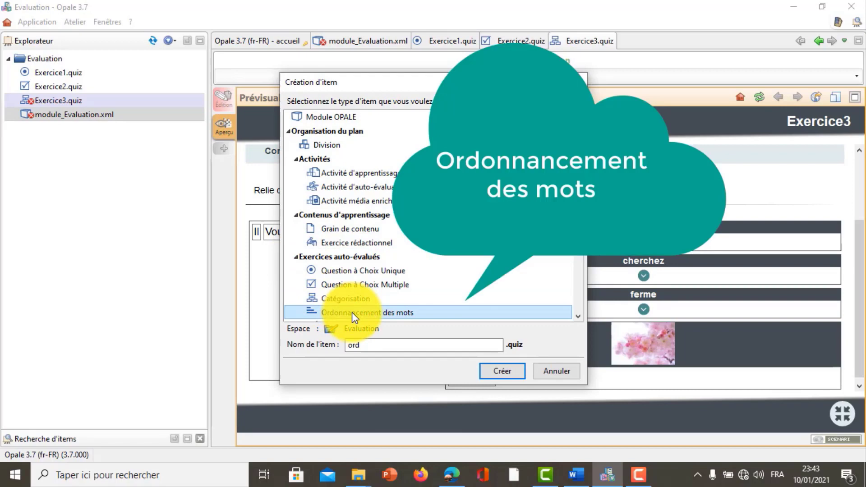
pyautogui.click(367, 342)
pyautogui.press('BackSpace')
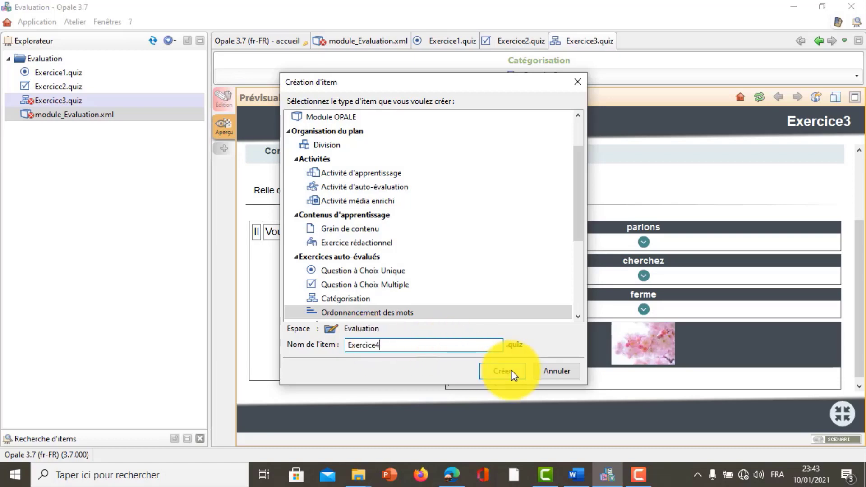
pyautogui.click(498, 373)
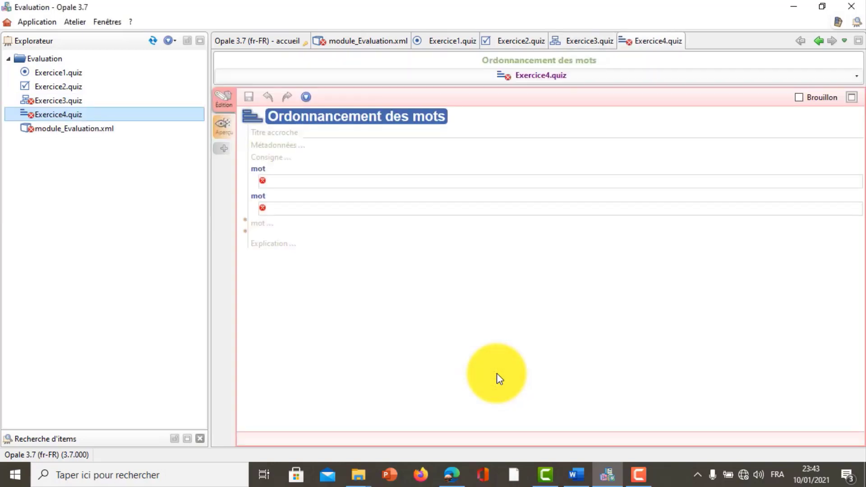
# - Title the exercise "Exercice4" and enter the instruction "Mets le mots en ordre pour construire une phrase"
pyautogui.click(322, 134)
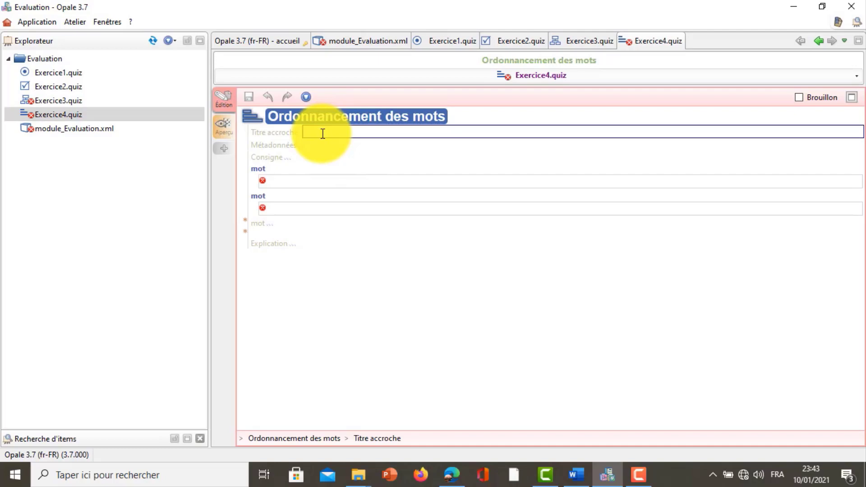
pyautogui.write('Ex')
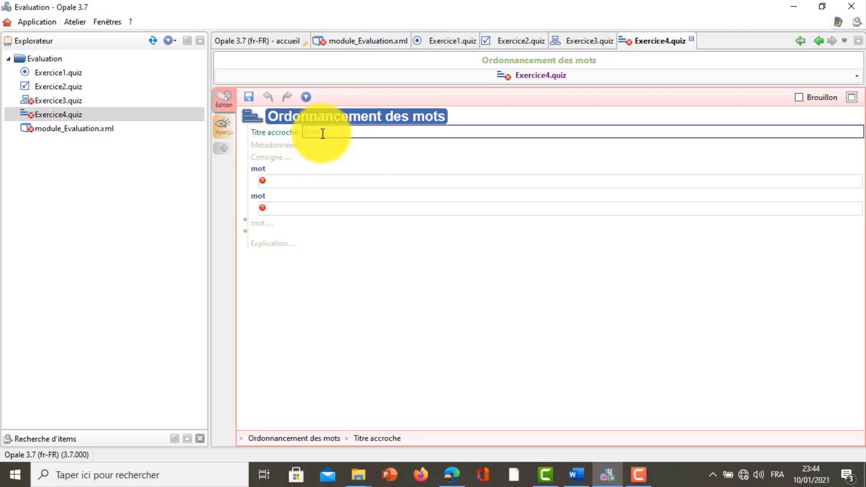
pyautogui.write('ercice4')
pyautogui.click(293, 158)
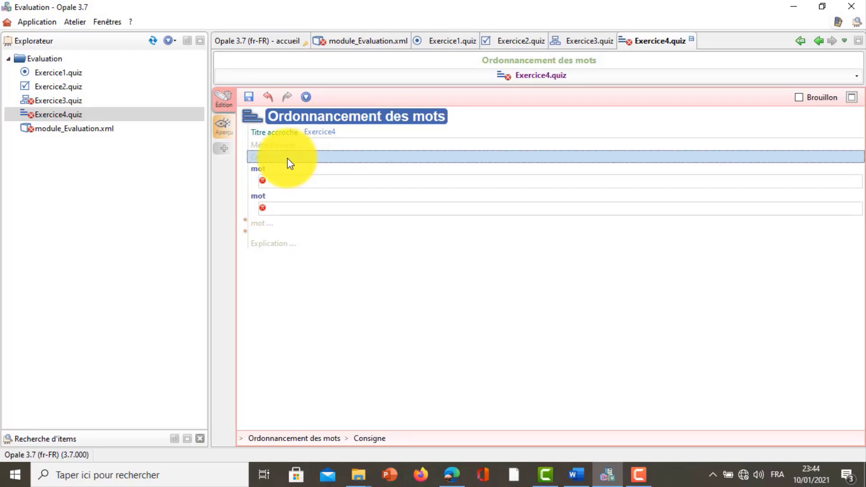
pyautogui.write('Mets les mots en ordre pour')
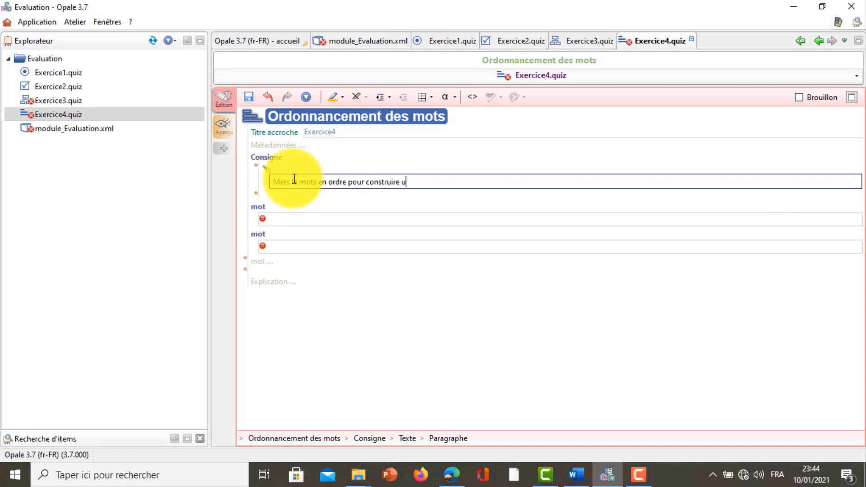
pyautogui.write('construire une phrase')
# - Fill in the first two words of Exercice4 with "Les" and "enfants"
pyautogui.click(270, 221)
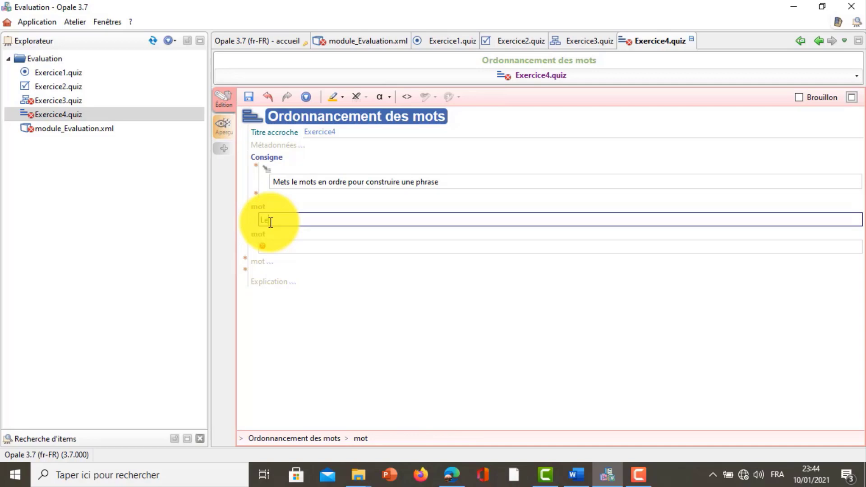
pyautogui.write('Les')
pyautogui.click(273, 247)
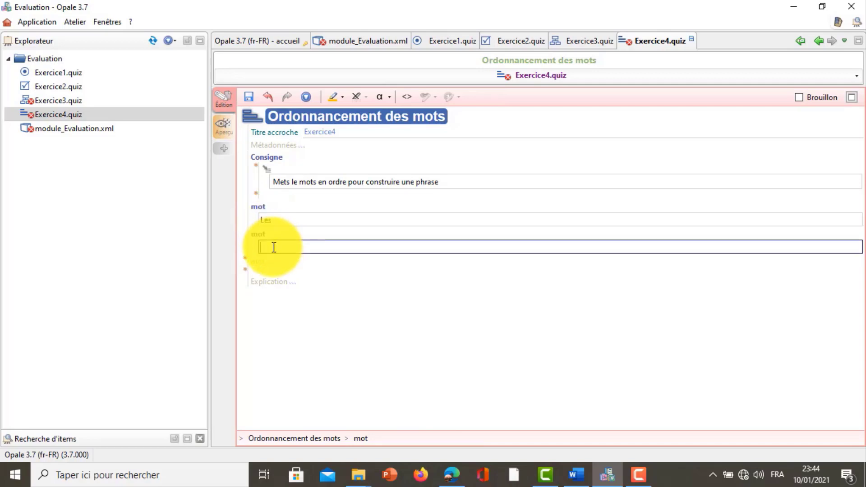
pyautogui.write('enfants')
# - Add three more words after "enfants", namely "jouent", "au" and "ballon", and save Exercice4
pyautogui.press('Return')
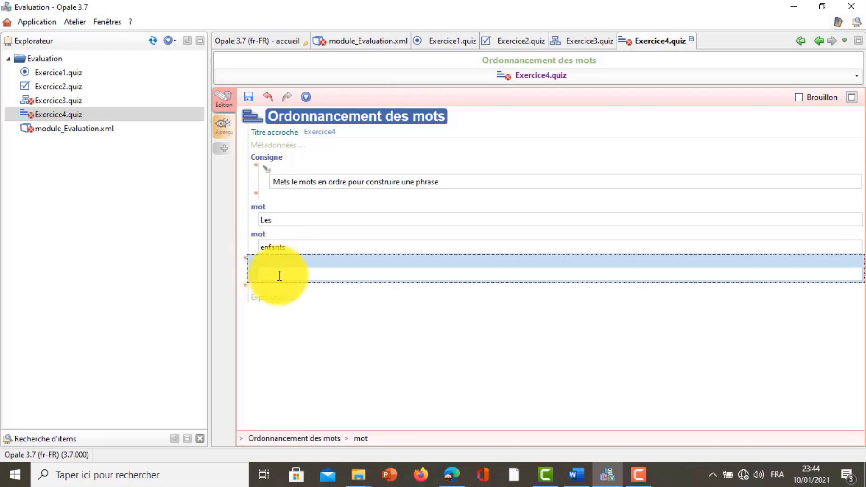
pyautogui.click(279, 276)
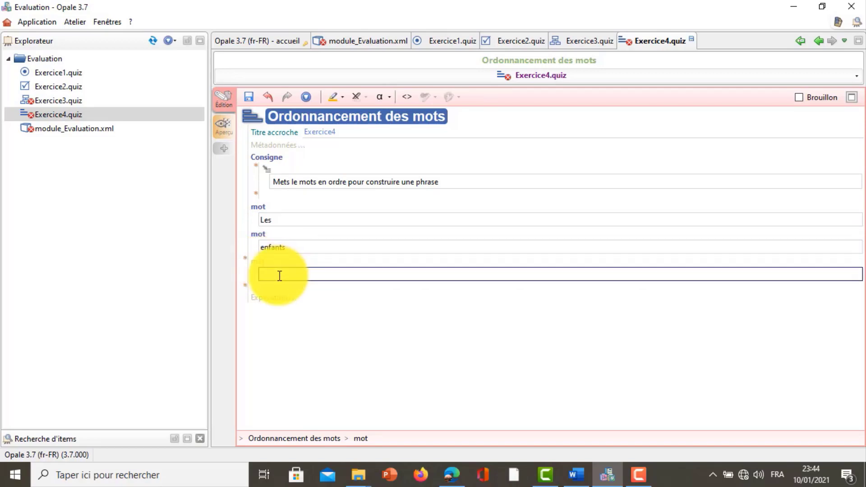
pyautogui.write('jouent')
pyautogui.press('Return')
pyautogui.click(275, 305)
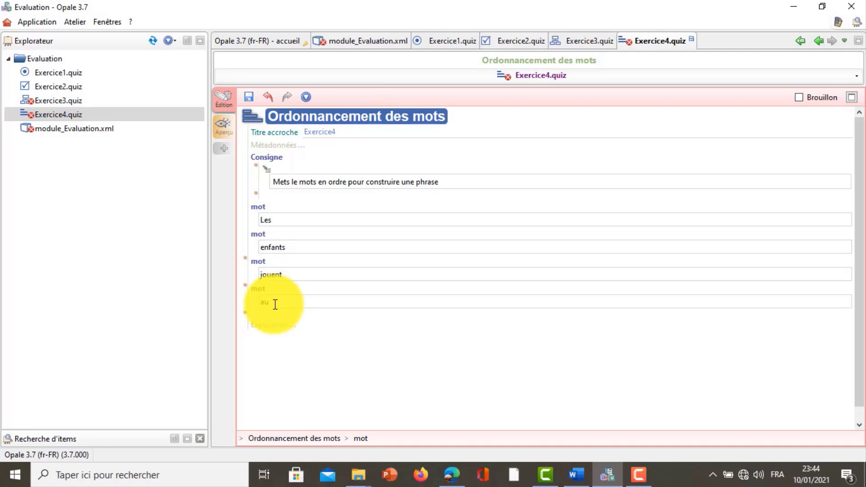
pyautogui.write('au')
pyautogui.click(244, 313)
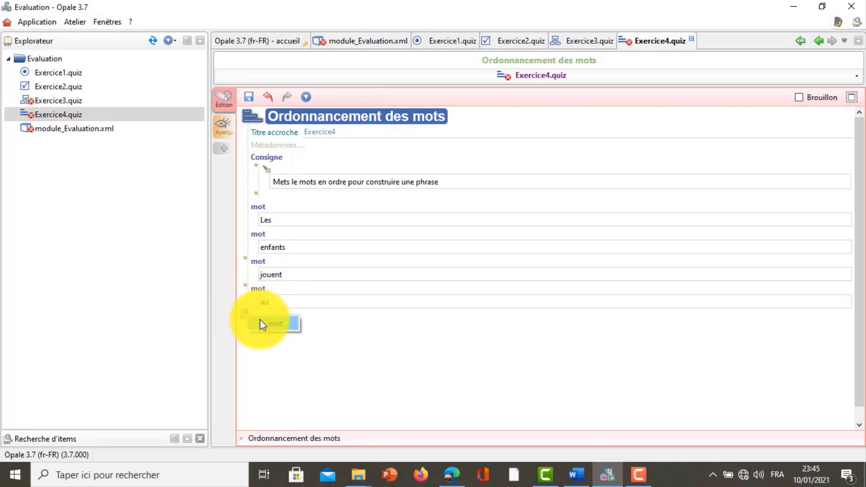
pyautogui.click(262, 323)
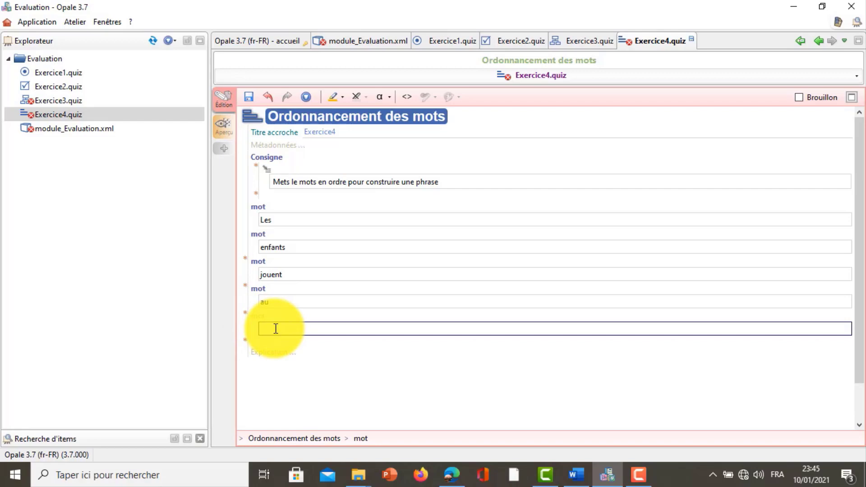
pyautogui.write('ballon')
pyautogui.click(249, 97)
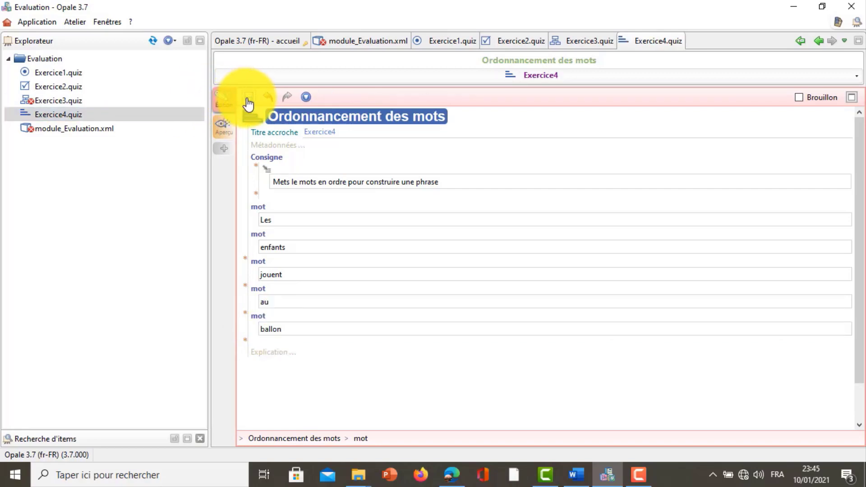
# - Preview Exercice4, arrange the words as "Les enfants jouent au ballon" and check the answer
pyautogui.click(229, 129)
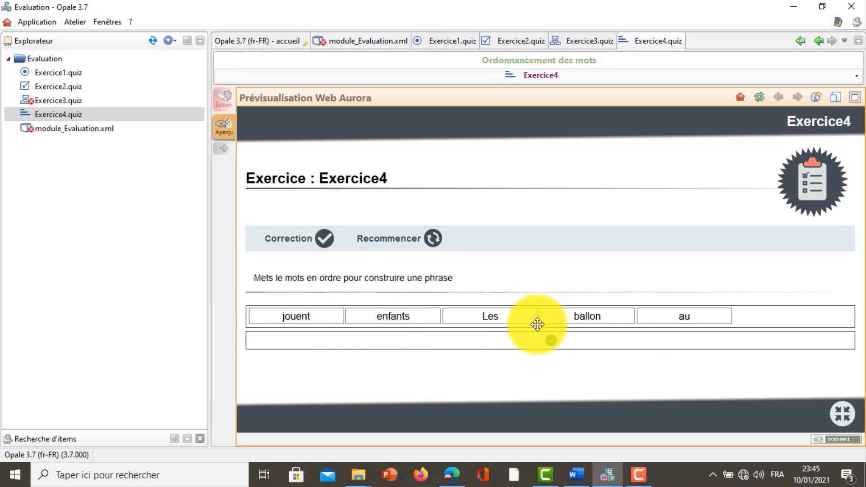
pyautogui.moveTo(537, 325); pyautogui.dragTo(297, 350)
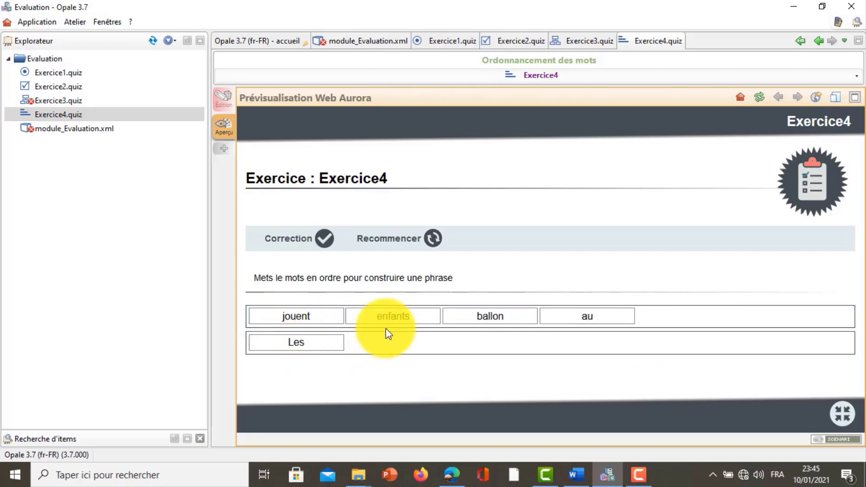
pyautogui.moveTo(391, 320); pyautogui.dragTo(368, 345)
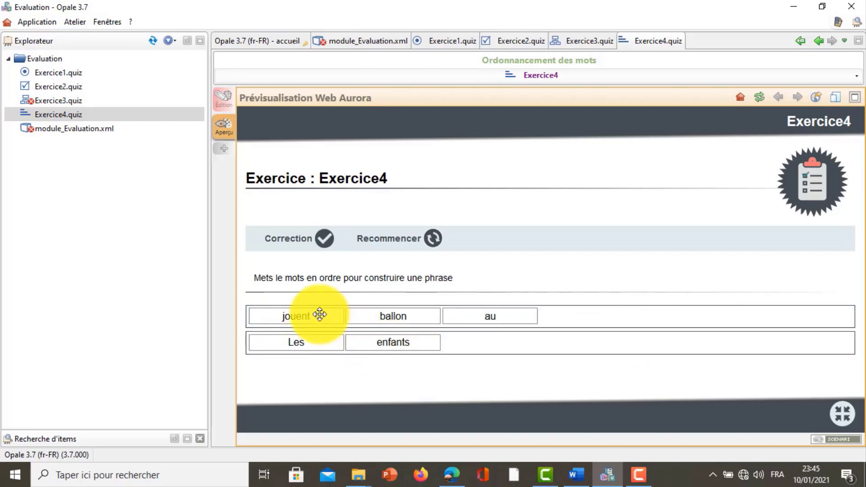
pyautogui.moveTo(319, 315); pyautogui.dragTo(492, 343)
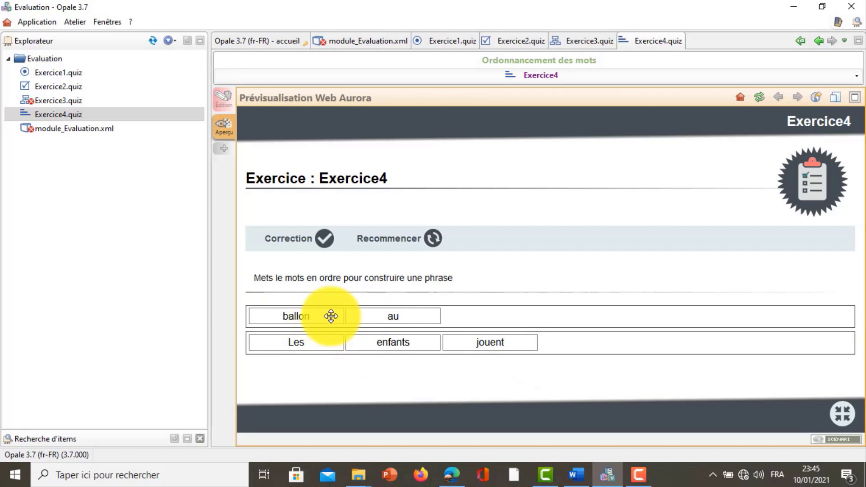
pyautogui.moveTo(363, 317); pyautogui.dragTo(582, 343)
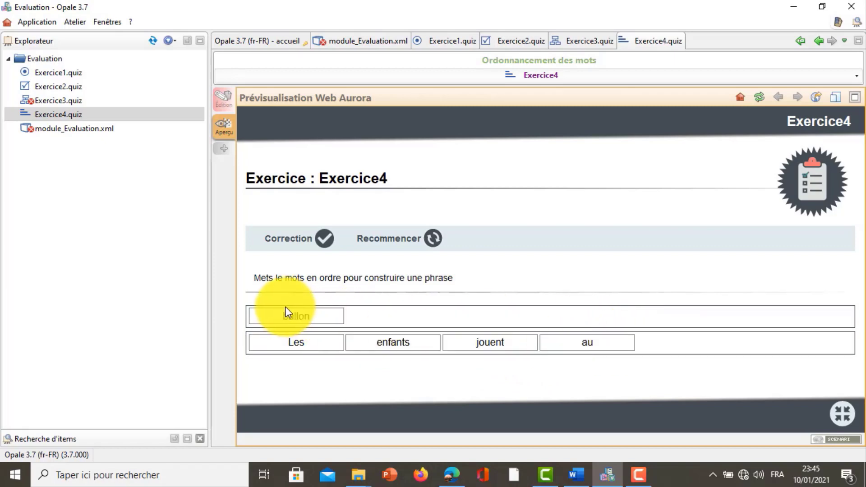
pyautogui.moveTo(286, 310); pyautogui.dragTo(667, 338)
pyautogui.click(303, 236)
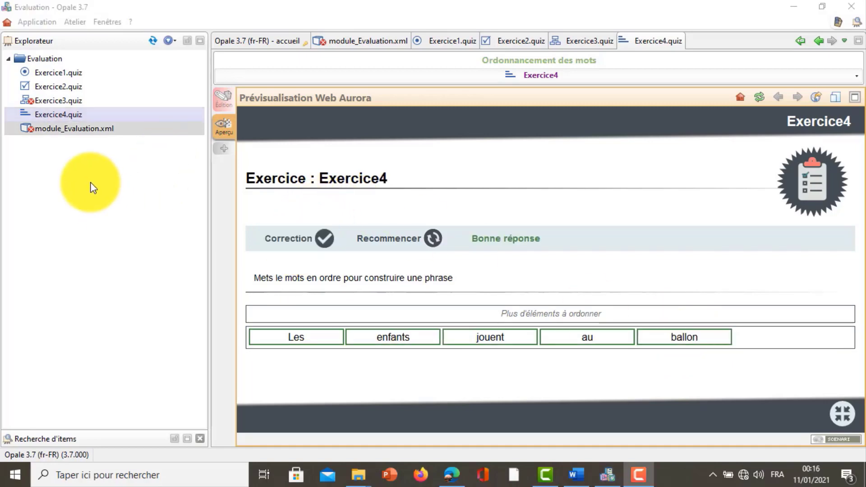
# - Create a "Texte à trous" self-assessed exercise item named "Exercice5" in the Evaluation space
pyautogui.rightClick(100, 131)
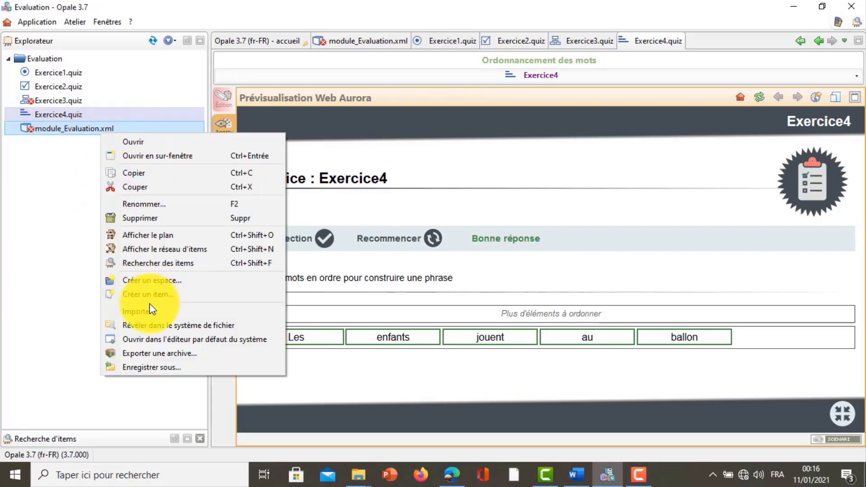
pyautogui.click(355, 322)
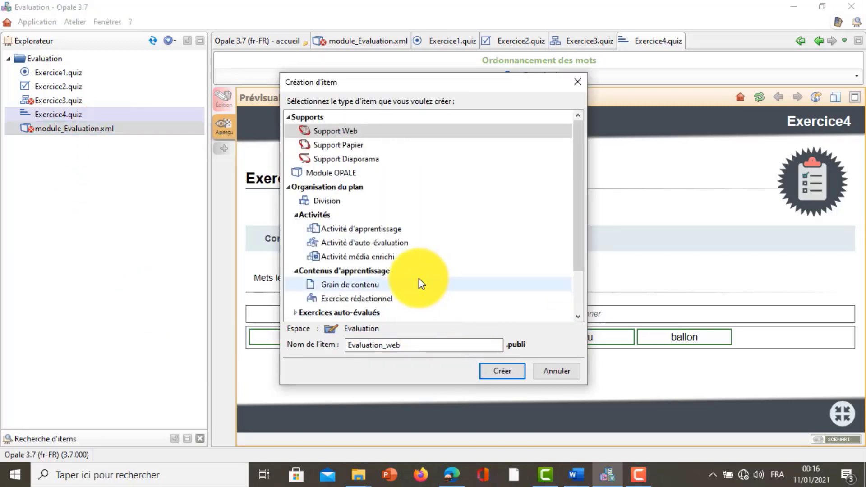
pyautogui.moveTo(578, 240); pyautogui.dragTo(579, 270)
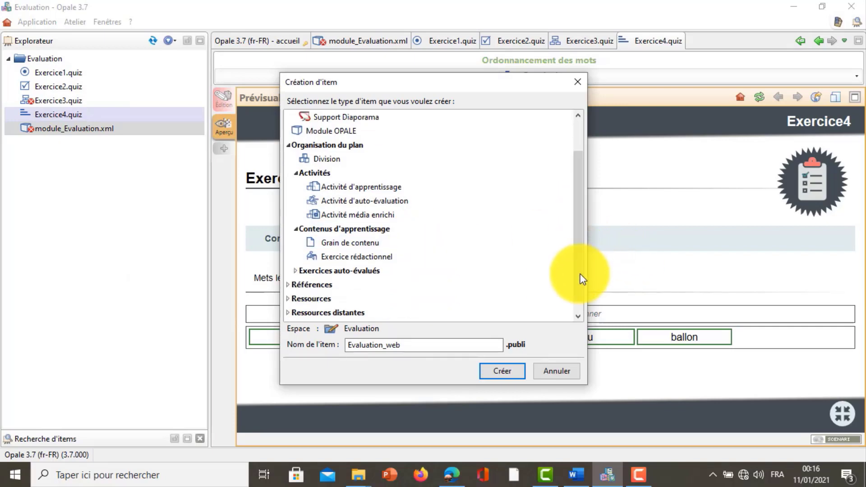
pyautogui.click(296, 272)
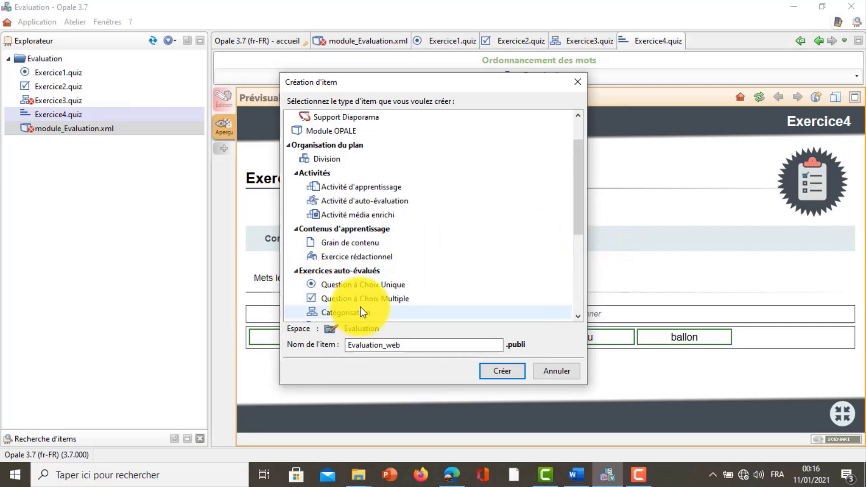
pyautogui.scroll(-2, 575, 246)
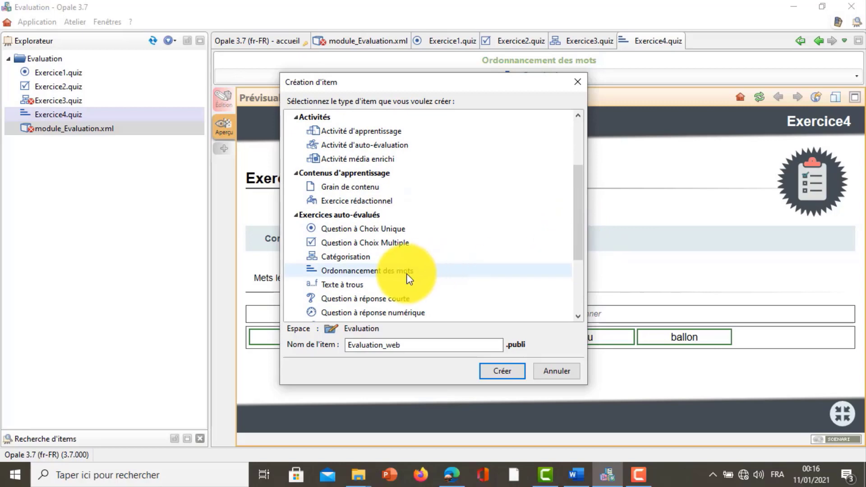
pyautogui.click(378, 286)
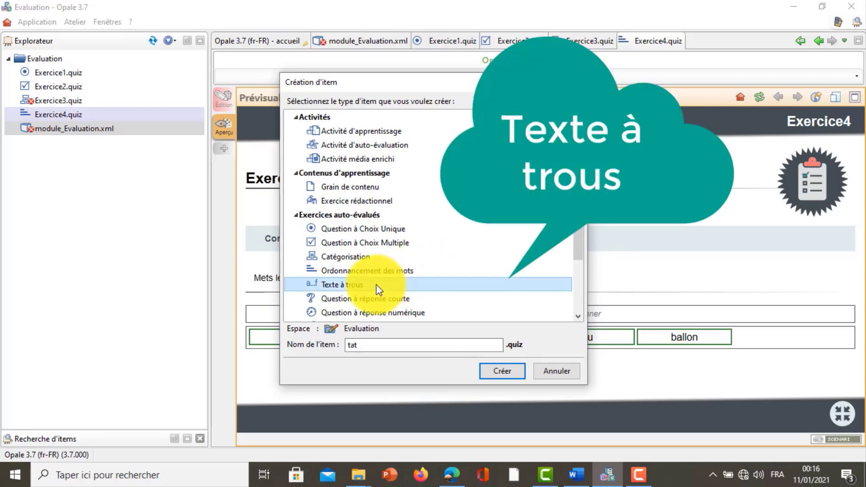
pyautogui.doubleClick(374, 348)
pyautogui.press('BackSpace')
pyautogui.write('Exercice5')
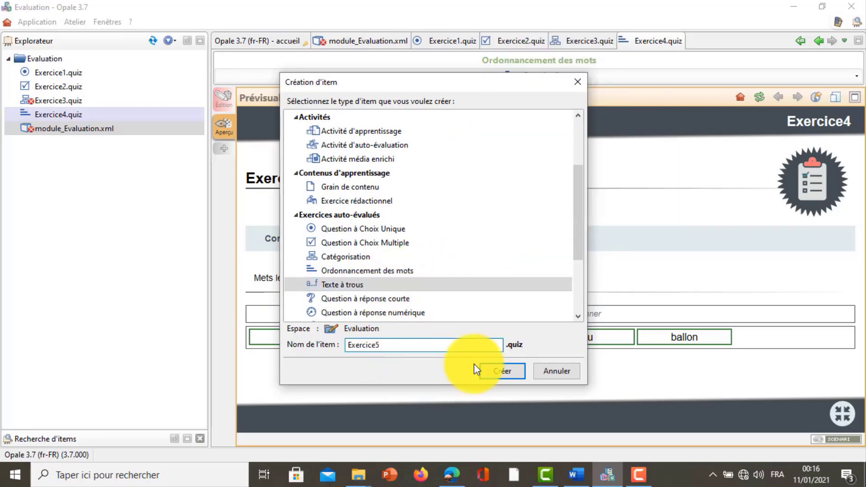
pyautogui.click(504, 375)
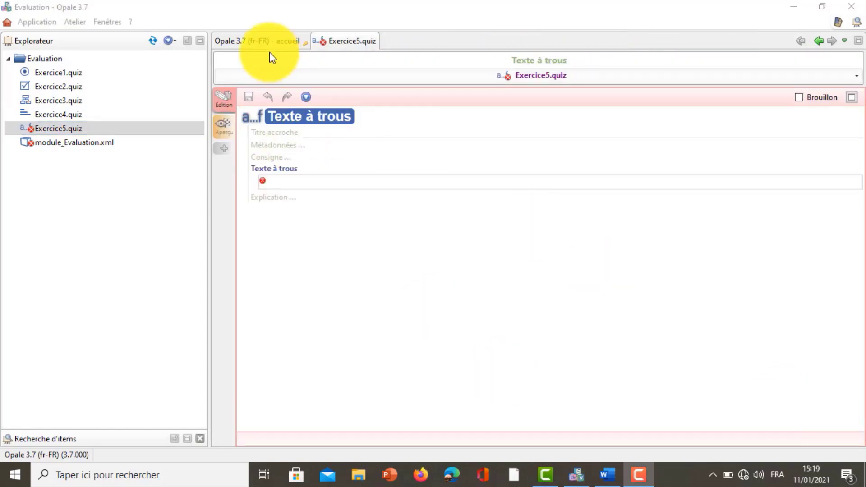
# - Title the exercise "Exercice" and enter the instruction "Conjugue les verbes entre parenthèses au présent de l'indicatif"
pyautogui.click(318, 134)
pyautogui.write('Exercice')
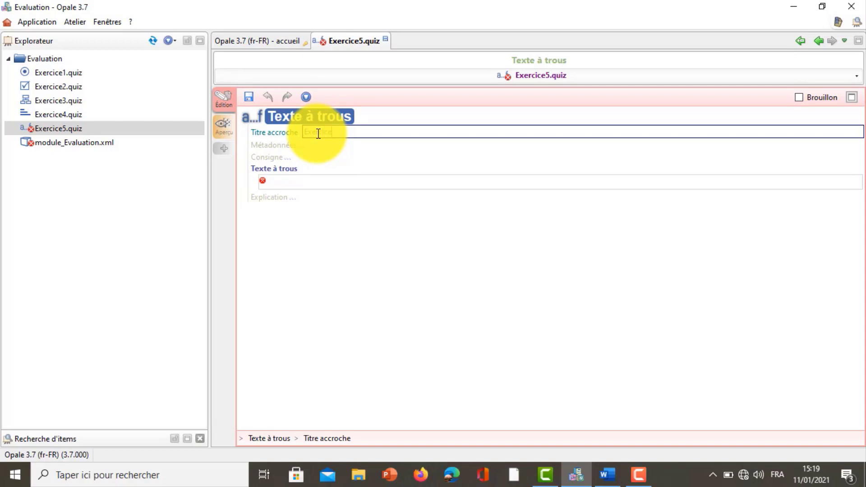
pyautogui.click(308, 158)
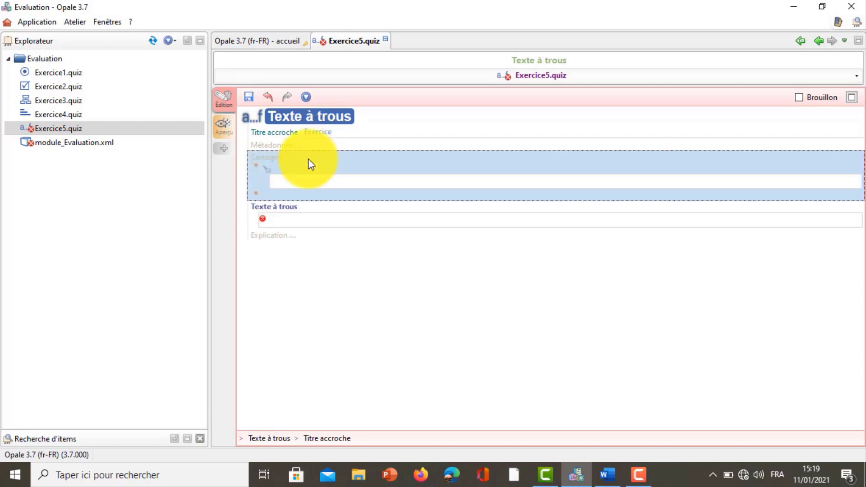
pyautogui.click(294, 176)
pyautogui.write("Conjugue les verbes entre parenthèses au présent de l'indicatif")
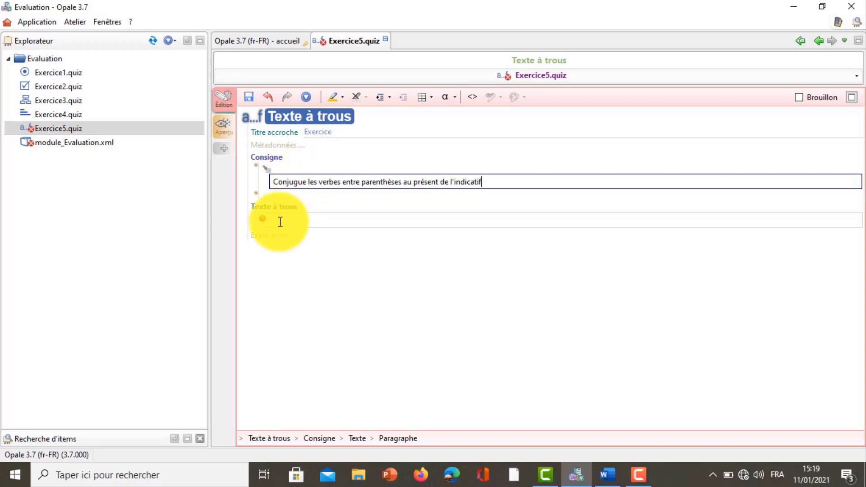
# - Enter five sentences with conjugated verbs as the gap text, from "Je (jouer) joue à la corde." onward, and mark "joue" as a gap
pyautogui.click(280, 221)
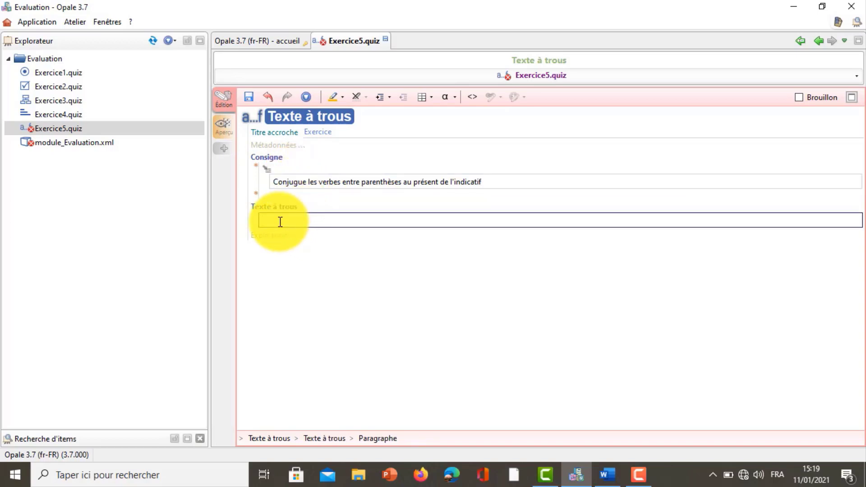
pyautogui.write('Je (jouer) joue à la corde. Vous (sauter) sautez par-dessus la barrière. Adam(accrocher) accroche un tableau au mur. Le facteur (trier) trie le courrier avant de le distribuer. Ils (aimer) aiment le chocolat au lait le matin.')
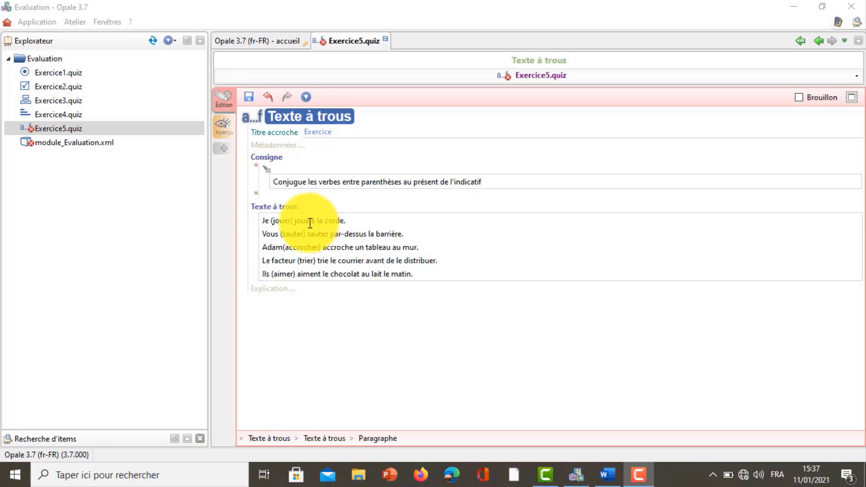
pyautogui.moveTo(310, 220); pyautogui.dragTo(296, 221)
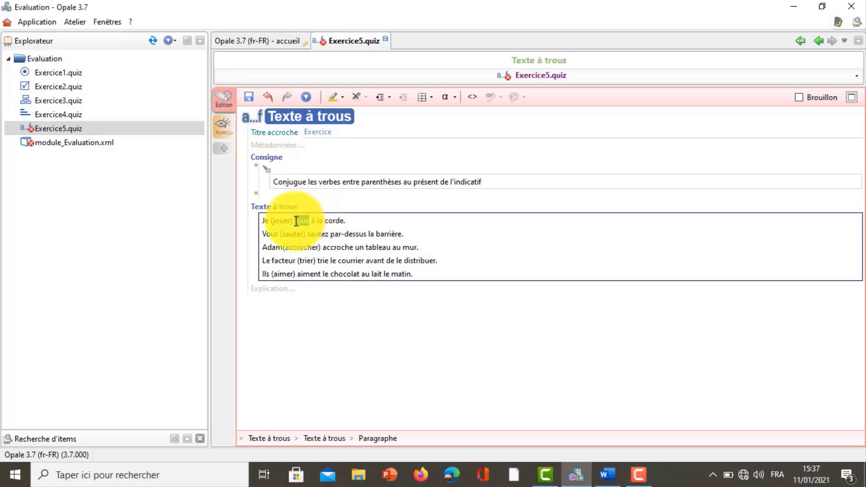
pyautogui.rightClick(296, 221)
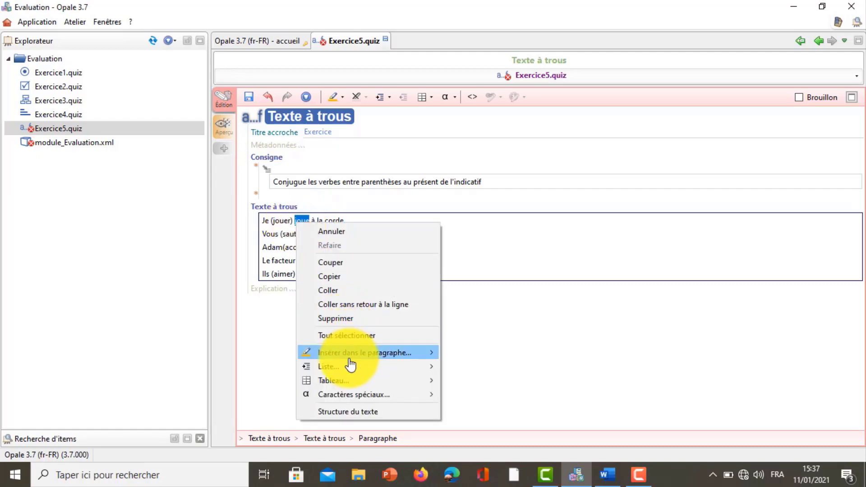
pyautogui.moveTo(350, 354)
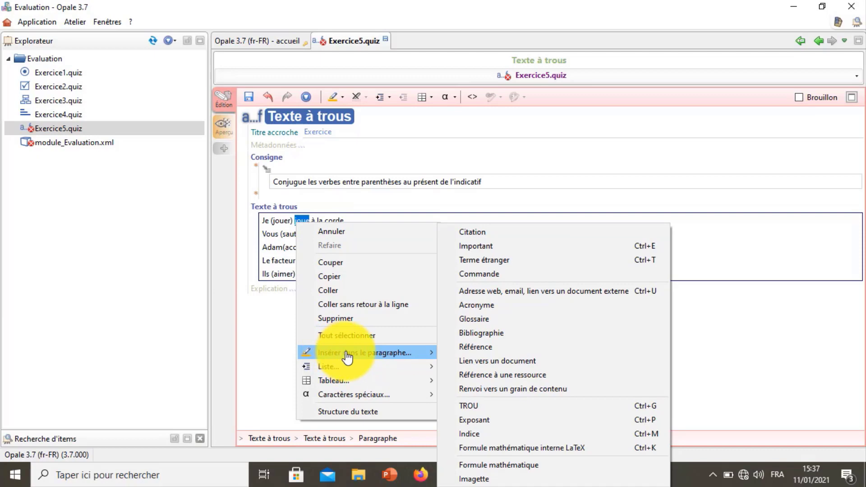
pyautogui.click(476, 409)
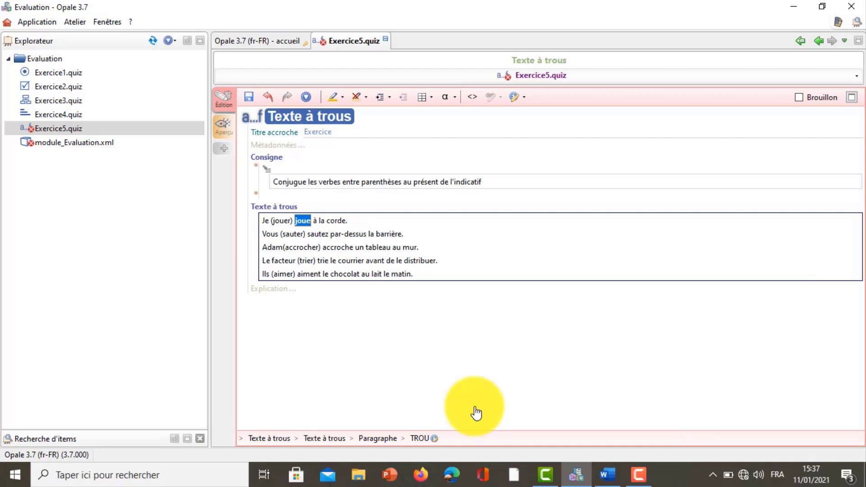
# - Mark "sautez", "accroche", "trie" and "aiment" as gaps in the remaining sentences and save Exercice5
pyautogui.click(330, 235)
pyautogui.moveTo(330, 236); pyautogui.dragTo(310, 234)
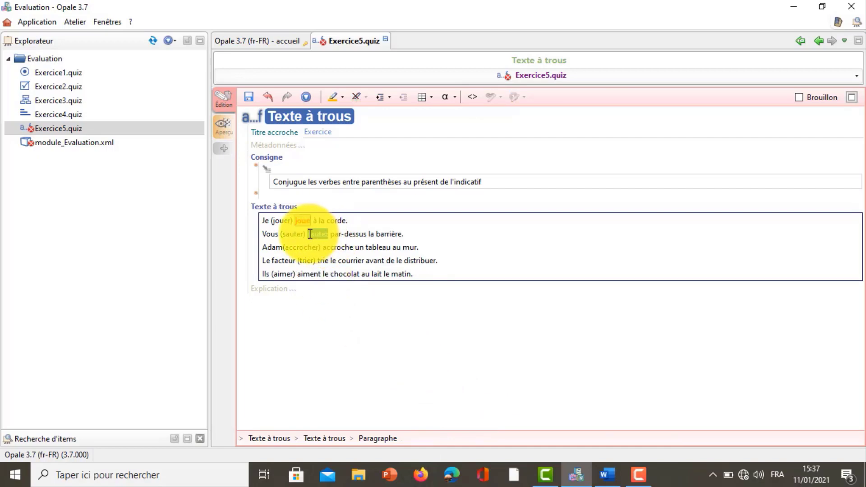
pyautogui.rightClick(320, 234)
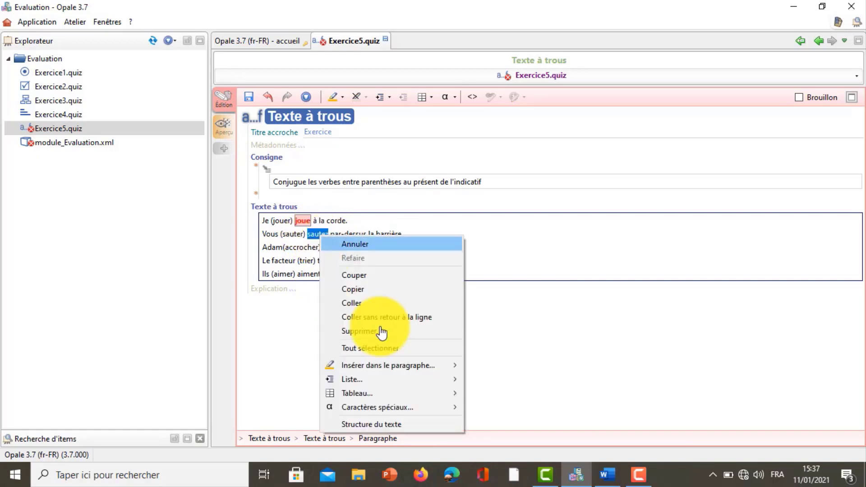
pyautogui.moveTo(378, 365)
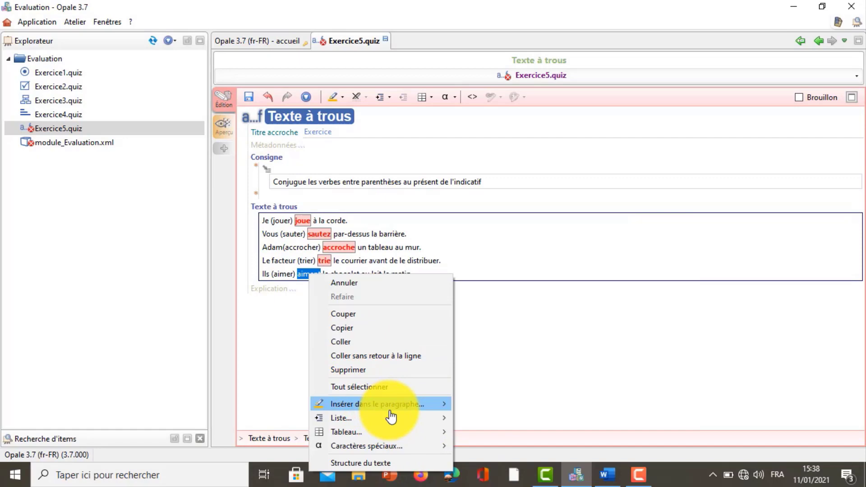
pyautogui.moveTo(433, 406)
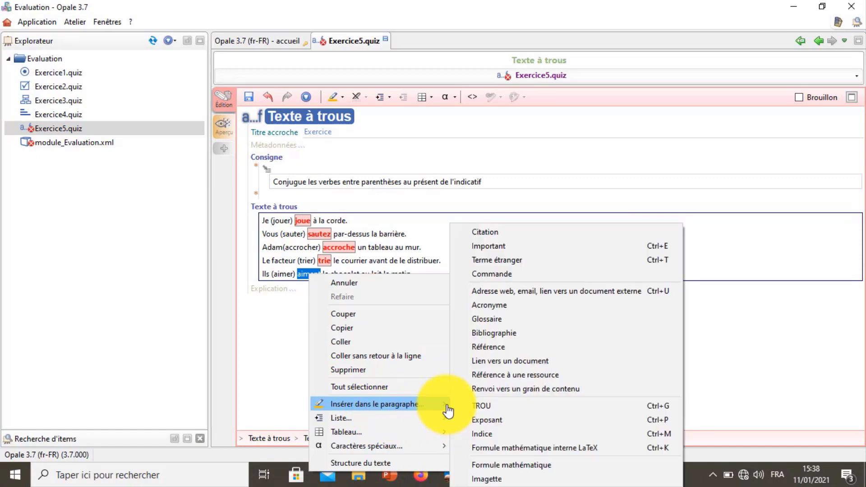
pyautogui.click(472, 403)
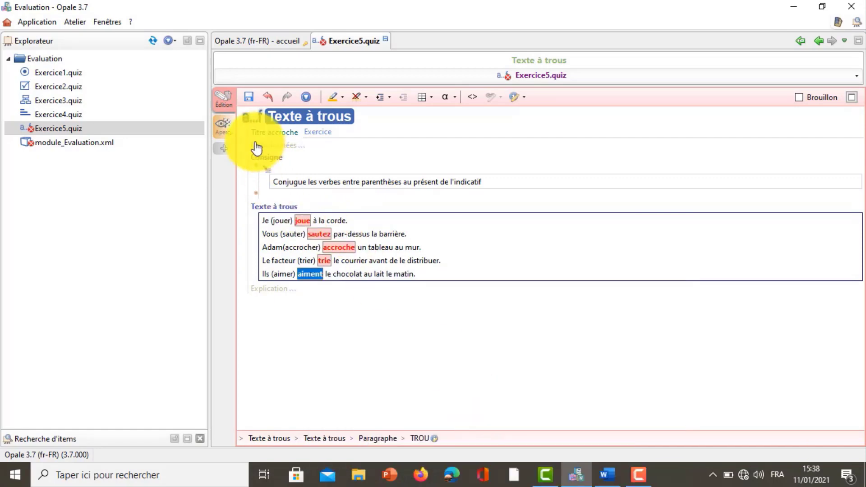
pyautogui.click(248, 100)
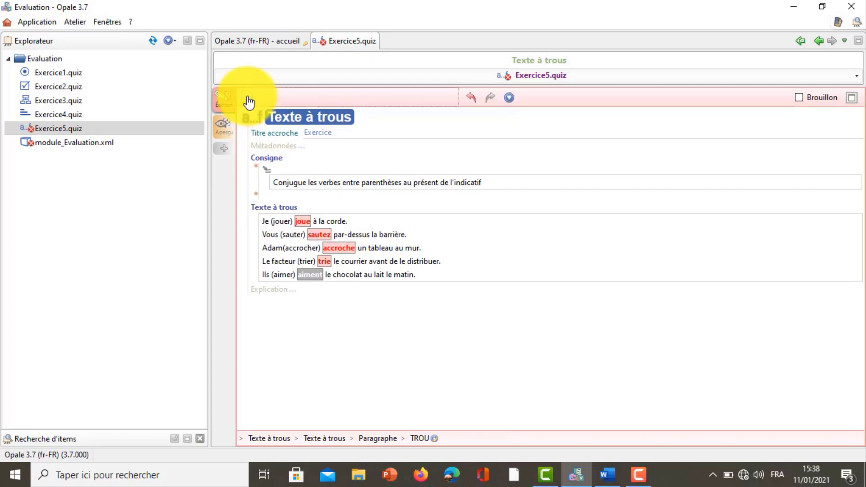
# - Preview Exercice5, fill the gaps with "joue", "sautez", "accroche", "trie" and "aiment", and check the answers
pyautogui.click(225, 140)
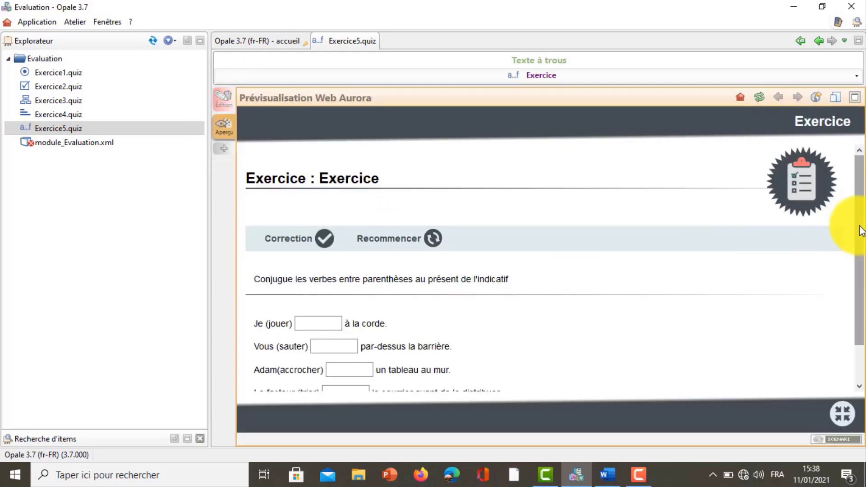
pyautogui.moveTo(860, 232); pyautogui.dragTo(861, 278)
pyautogui.click(310, 283)
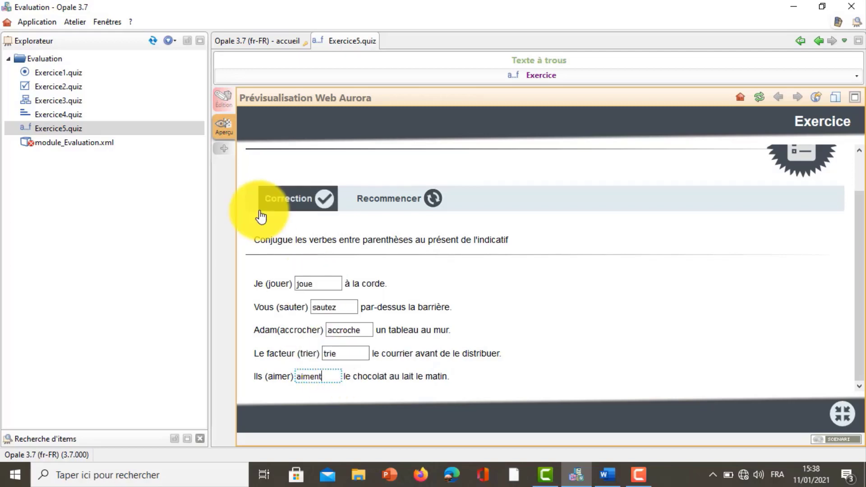
pyautogui.click(284, 203)
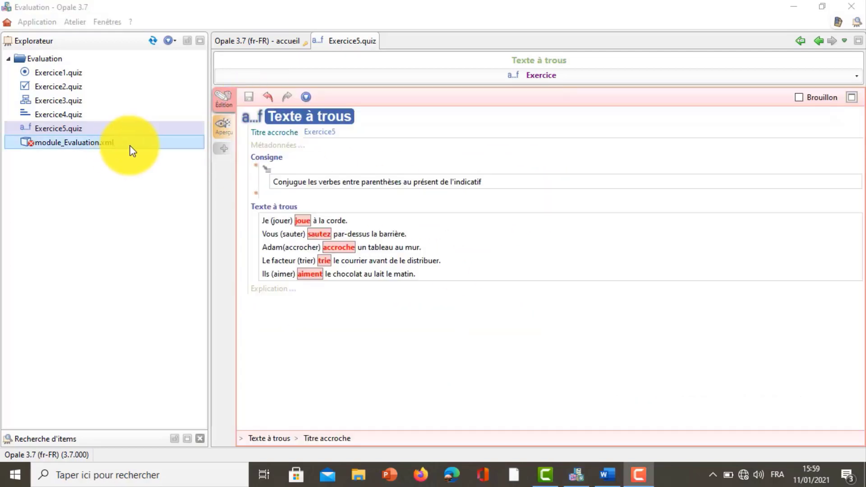
pyautogui.moveTo(132, 151)
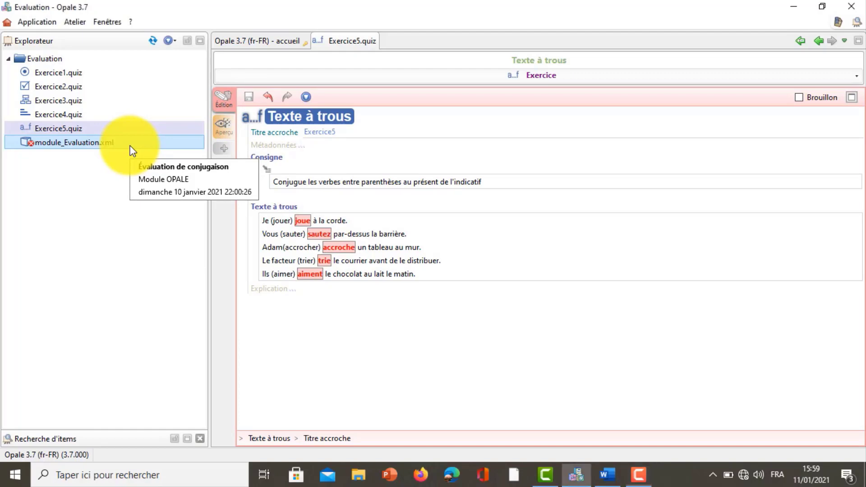
pyautogui.rightClick(132, 150)
pyautogui.click(210, 311)
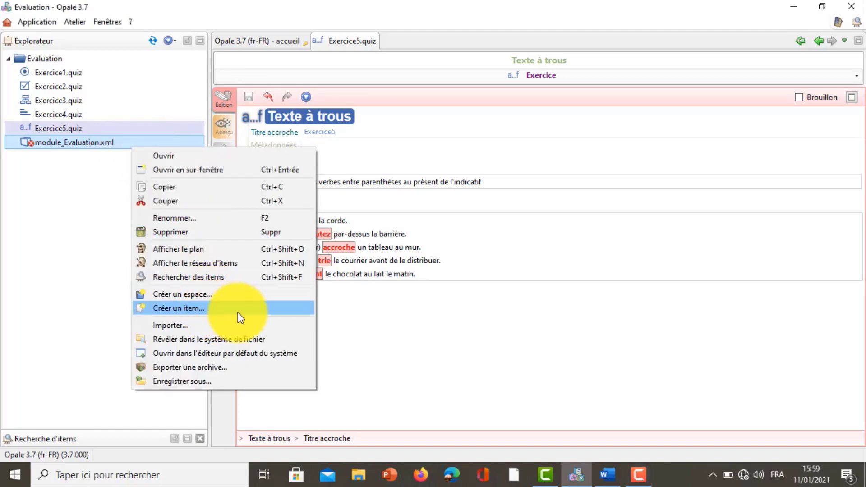
pyautogui.moveTo(580, 223); pyautogui.dragTo(579, 248)
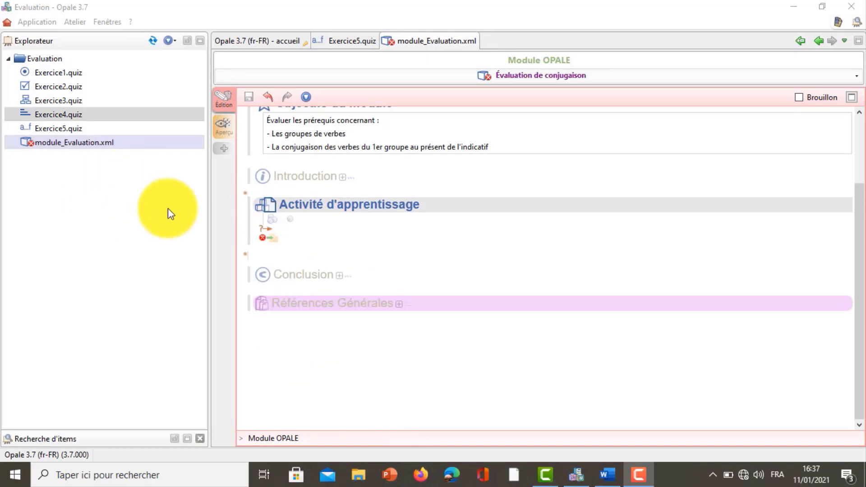
pyautogui.click(129, 113)
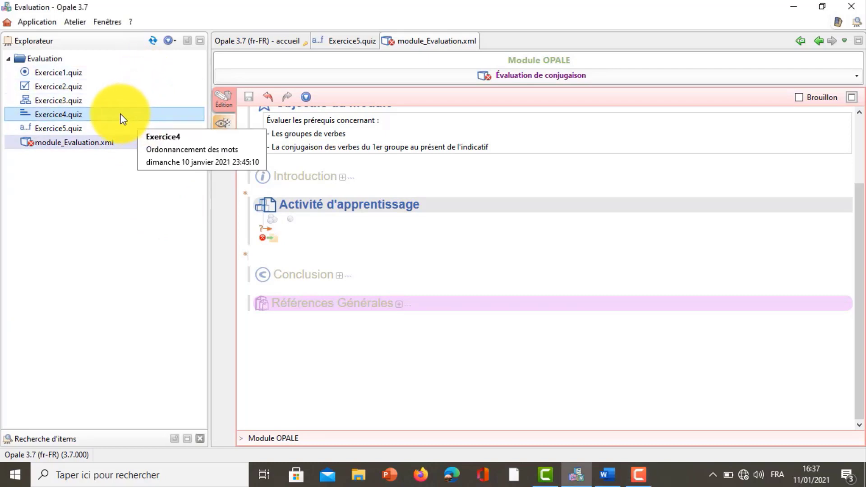
pyautogui.moveTo(123, 118); pyautogui.dragTo(174, 199)
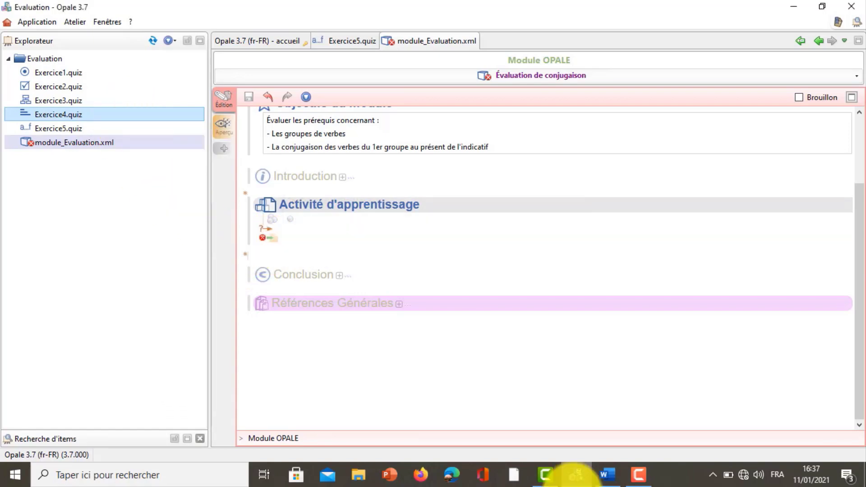
pyautogui.moveTo(575, 474)
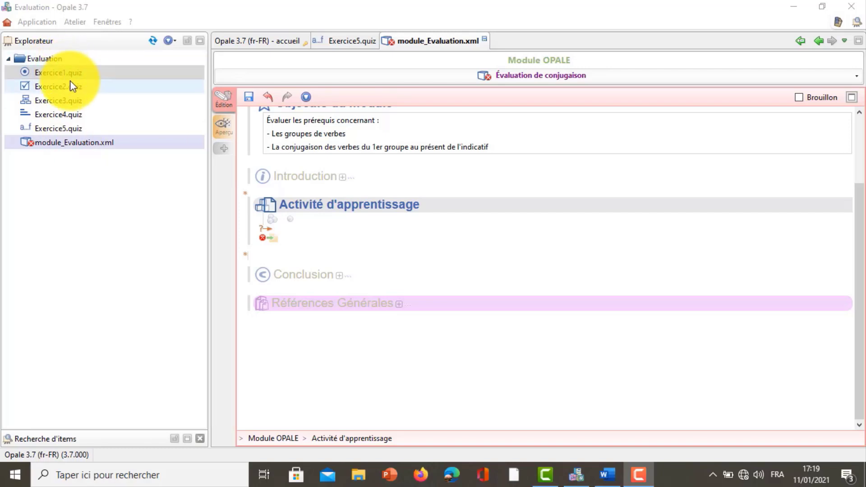
# - Insert a single-choice exercise (QCU) before "Activité d'apprentissage" in module_Evaluation.xml and link Exercice1.quiz to it
pyautogui.click(245, 193)
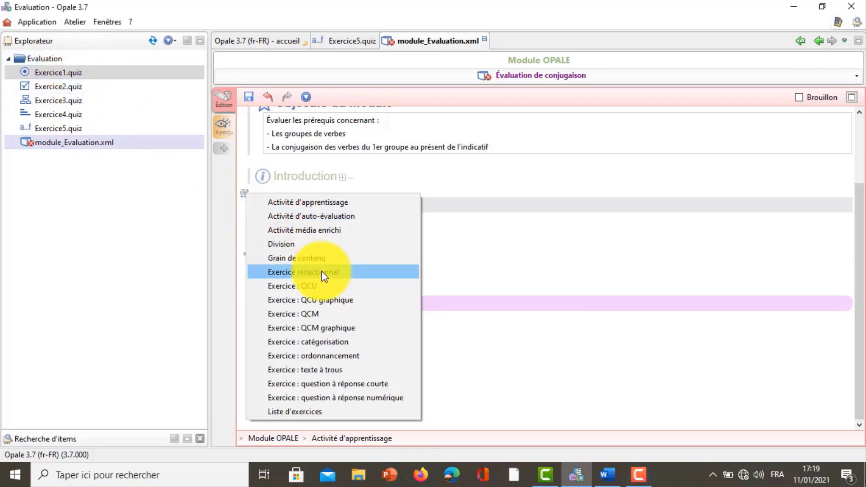
pyautogui.click(320, 285)
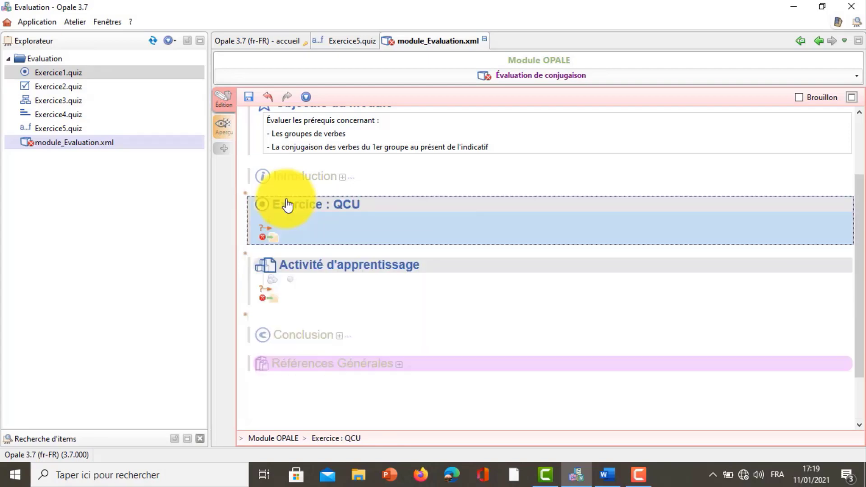
pyautogui.moveTo(82, 73); pyautogui.dragTo(269, 237)
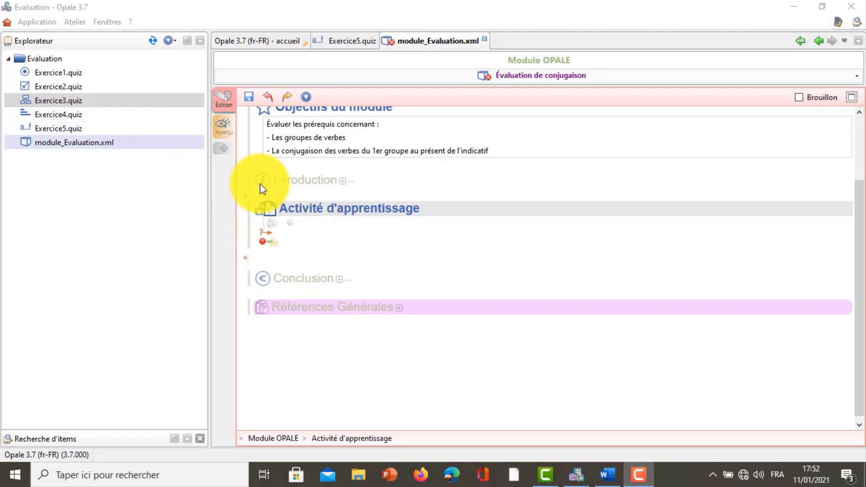
# - Add an "Exercice : QCU" element right after the introduction of module_Evaluation.xml and attach Exercice1.quiz to it
pyautogui.click(246, 203)
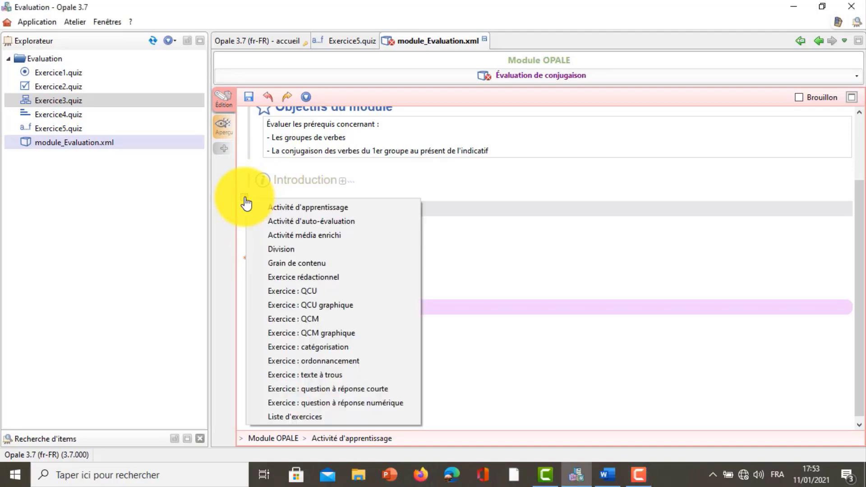
pyautogui.click(310, 291)
pyautogui.click(62, 72)
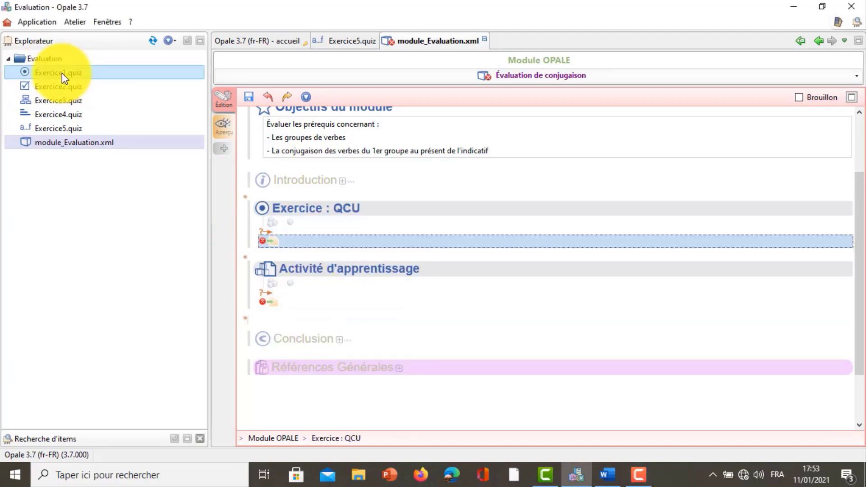
pyautogui.moveTo(75, 72); pyautogui.dragTo(272, 243)
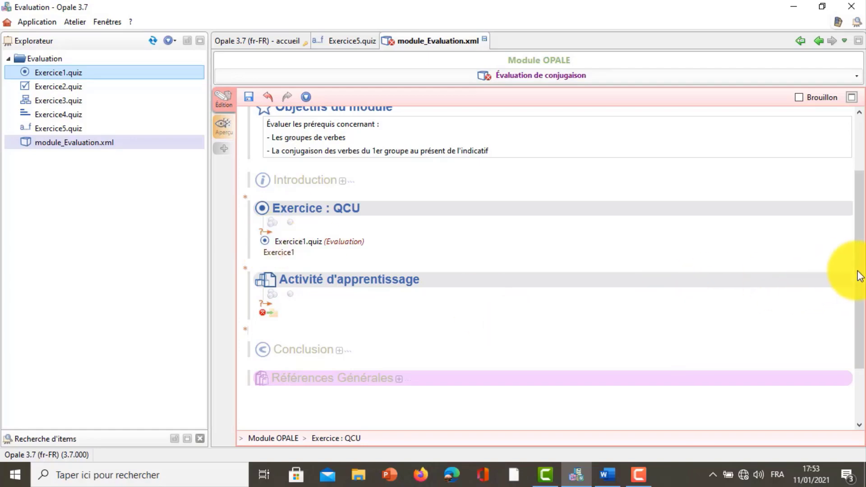
# - Insert an "Exercice : QCM" element between the QCU exercise and "Activité d'apprentissage" and try to link Exercice2.quiz to it
pyautogui.scroll(-1, 859, 276)
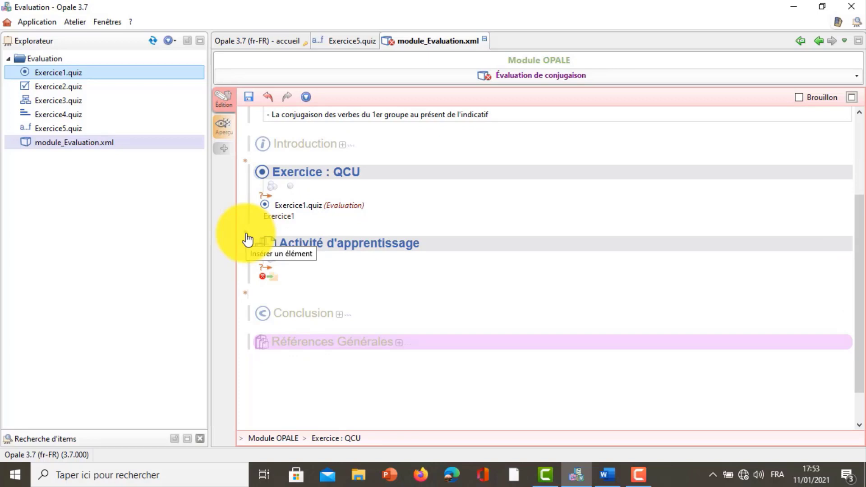
pyautogui.click(248, 239)
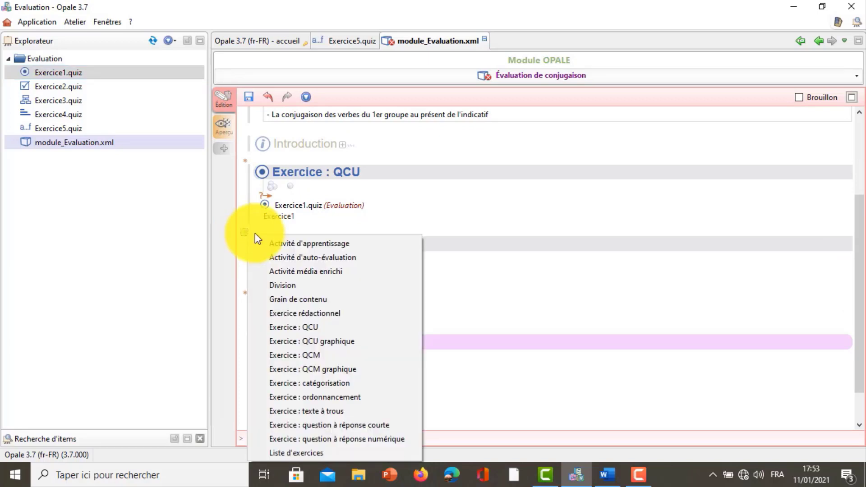
pyautogui.click(325, 356)
pyautogui.moveTo(67, 87); pyautogui.dragTo(273, 348)
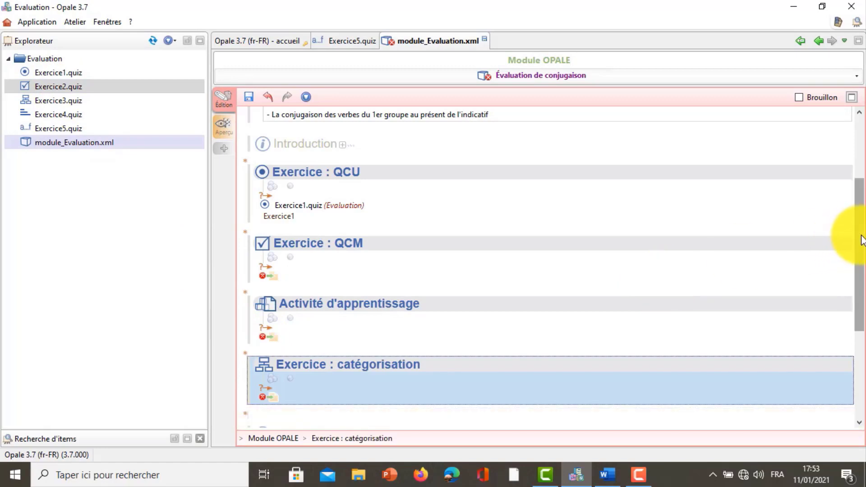
# - Link Exercice3.quiz to the "Exercice : catégorisation" element and insert an "Exercice : ordonnancement" element linked to Exercice4.quiz below it
pyautogui.scroll(-2, 862, 289)
pyautogui.scroll(-1, 862, 289)
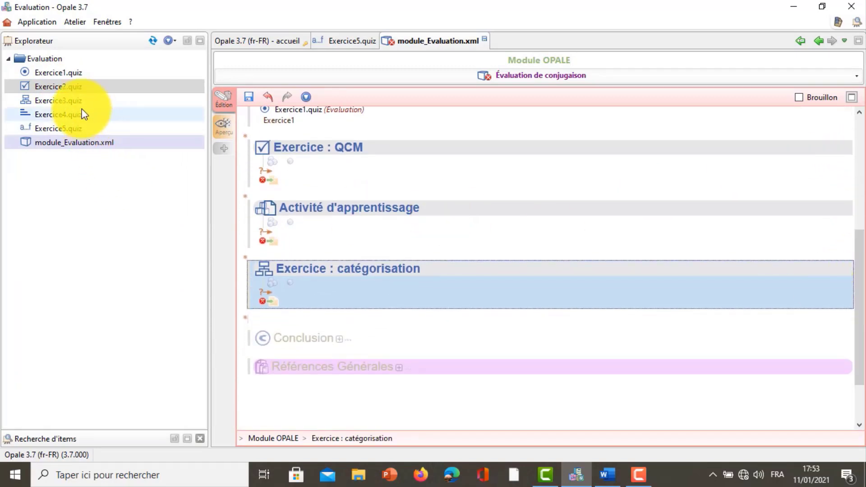
pyautogui.moveTo(80, 110); pyautogui.dragTo(265, 300)
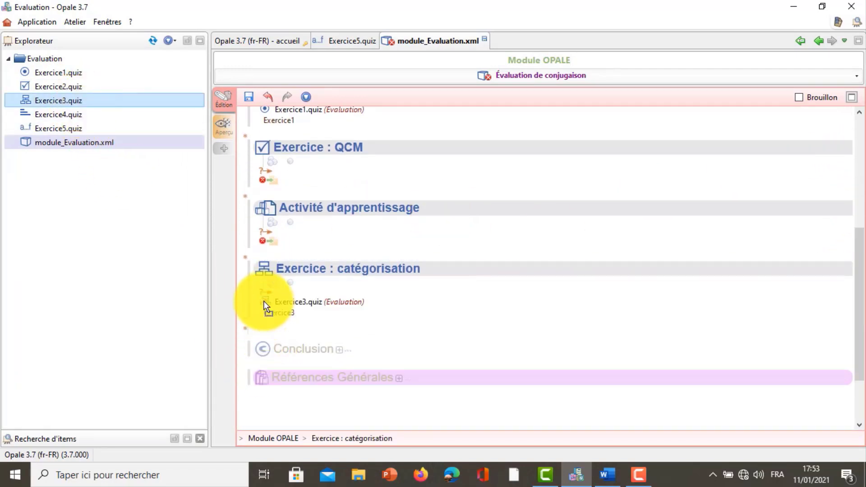
pyautogui.click(246, 333)
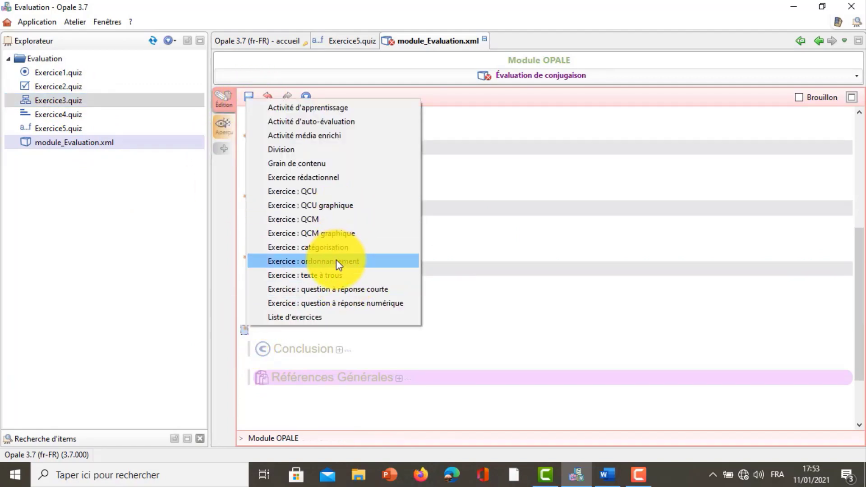
pyautogui.click(337, 259)
pyautogui.moveTo(87, 117); pyautogui.dragTo(272, 375)
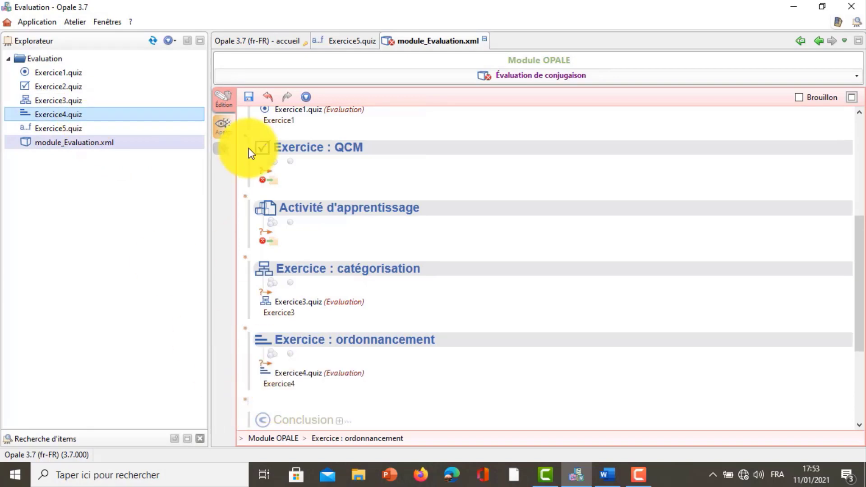
# - Insert an "Exercice : texte à trous" element before the conclusion, link Exercice5.quiz to it and save the module
pyautogui.click(244, 401)
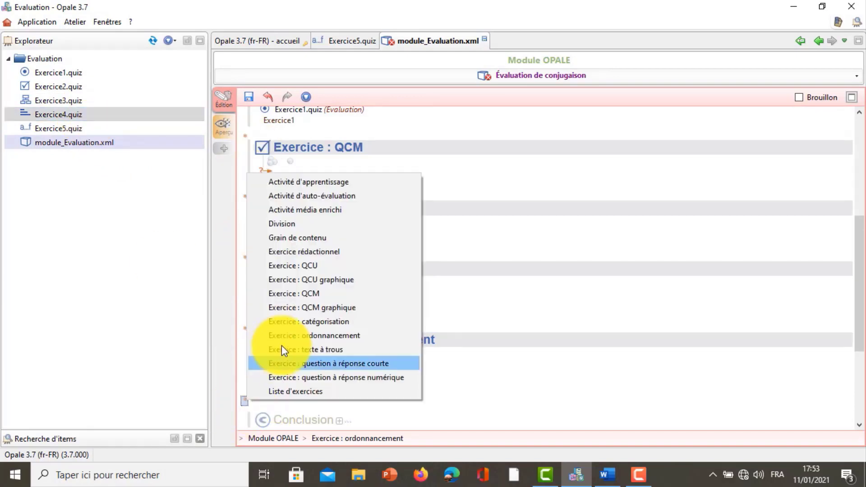
pyautogui.click(320, 348)
pyautogui.moveTo(74, 131); pyautogui.dragTo(282, 433)
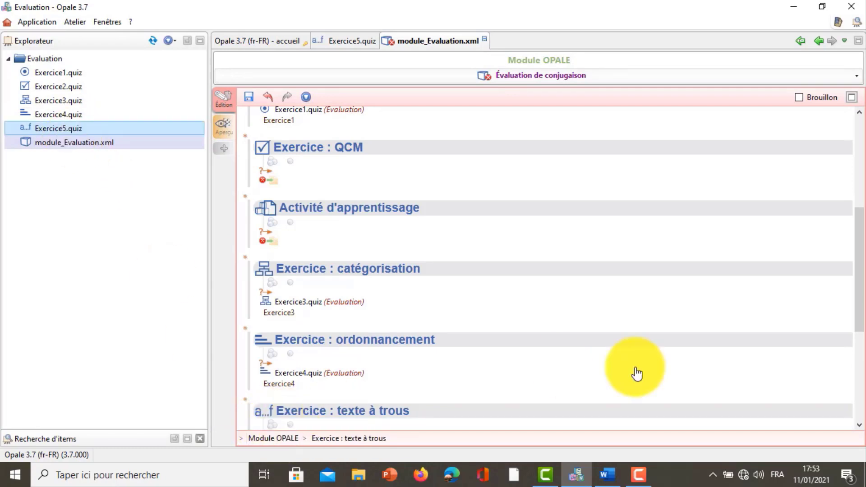
pyautogui.moveTo(862, 265); pyautogui.dragTo(850, 361)
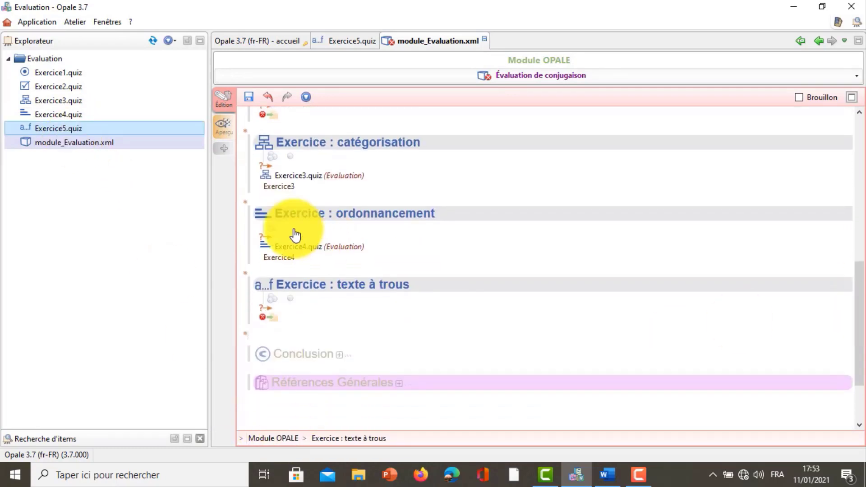
pyautogui.moveTo(197, 307); pyautogui.dragTo(276, 320)
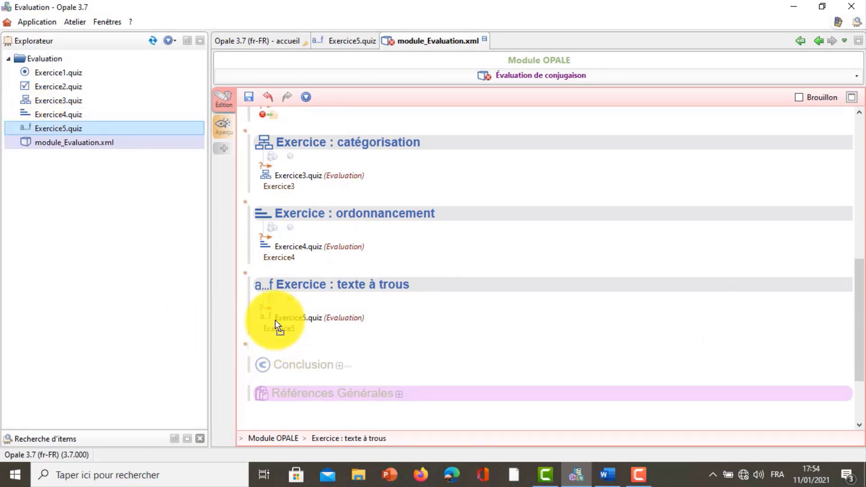
pyautogui.click(249, 97)
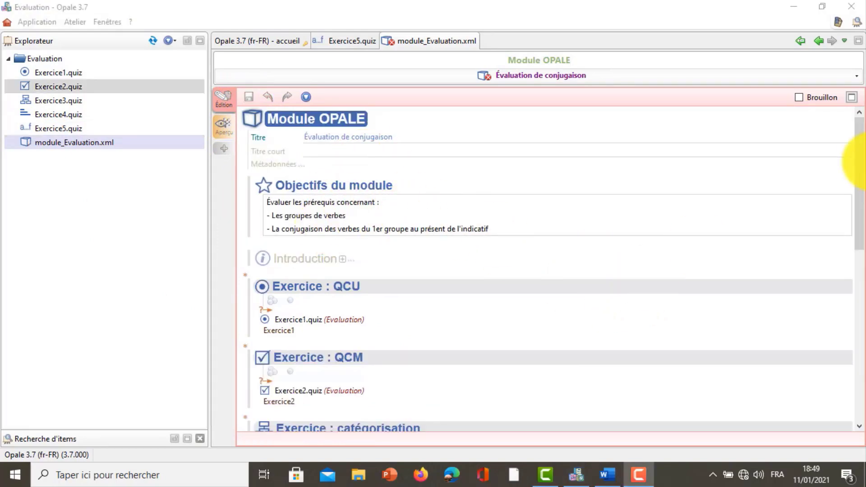
# - Preview the module, start it and go through its objectives and the pages for Exercice1 to Exercice5
pyautogui.moveTo(858, 170); pyautogui.dragTo(857, 152)
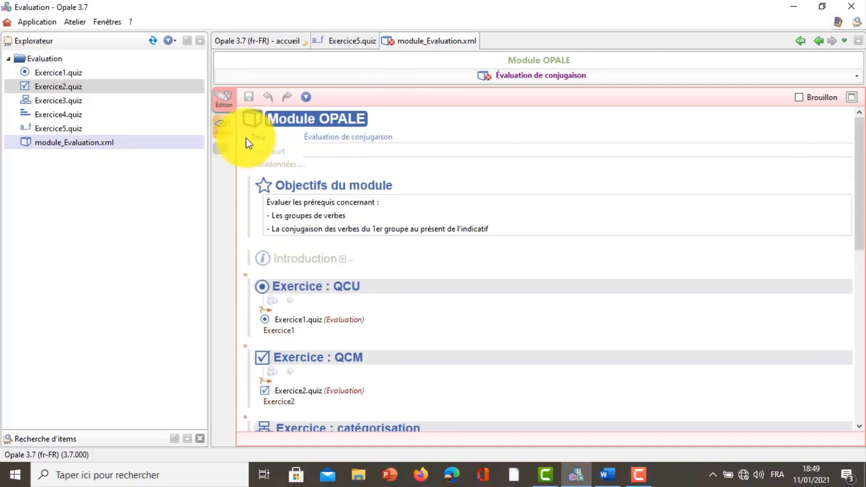
pyautogui.click(229, 135)
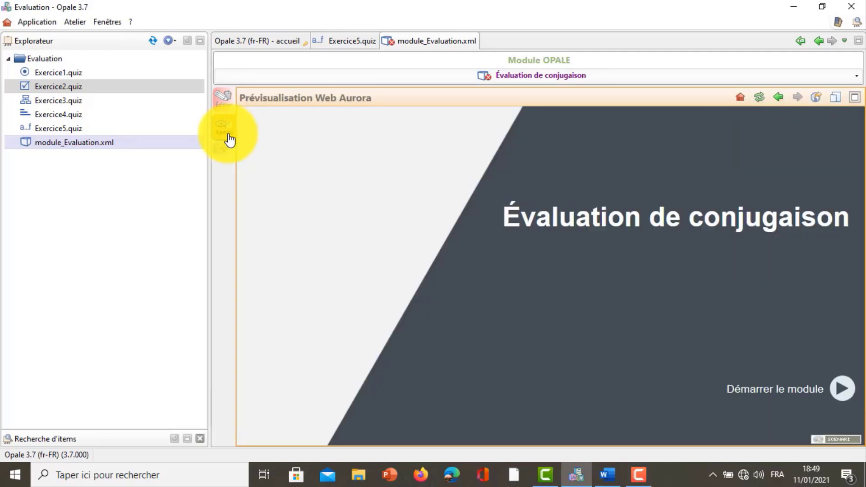
pyautogui.click(840, 395)
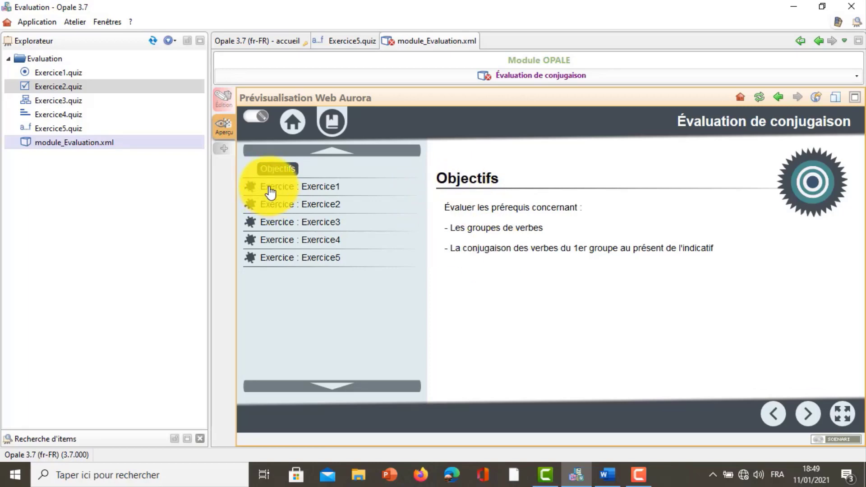
pyautogui.click(810, 420)
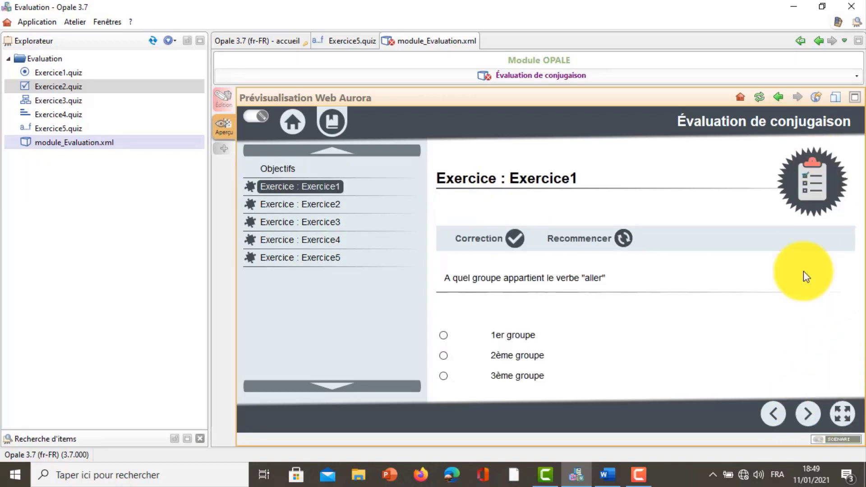
pyautogui.click(809, 419)
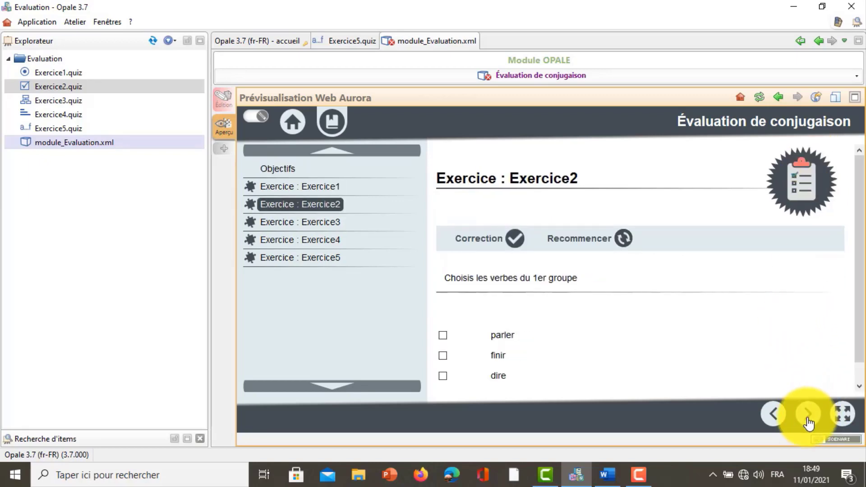
pyautogui.click(302, 229)
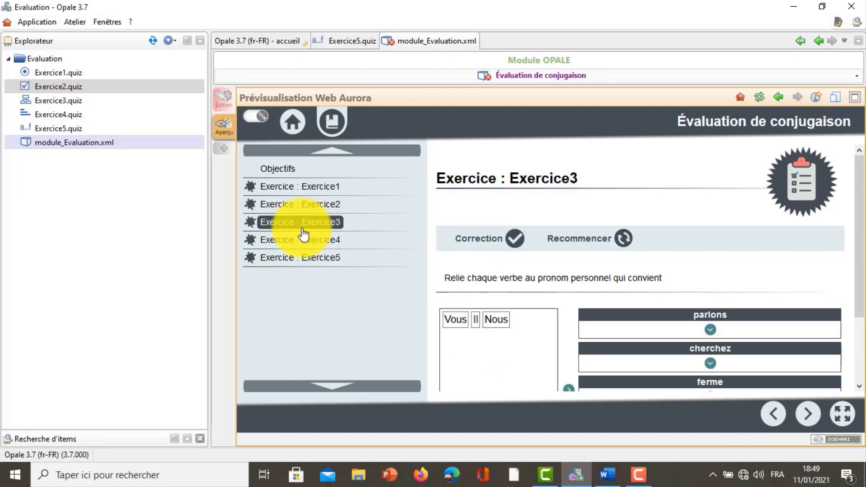
pyautogui.click(303, 239)
pyautogui.click(303, 258)
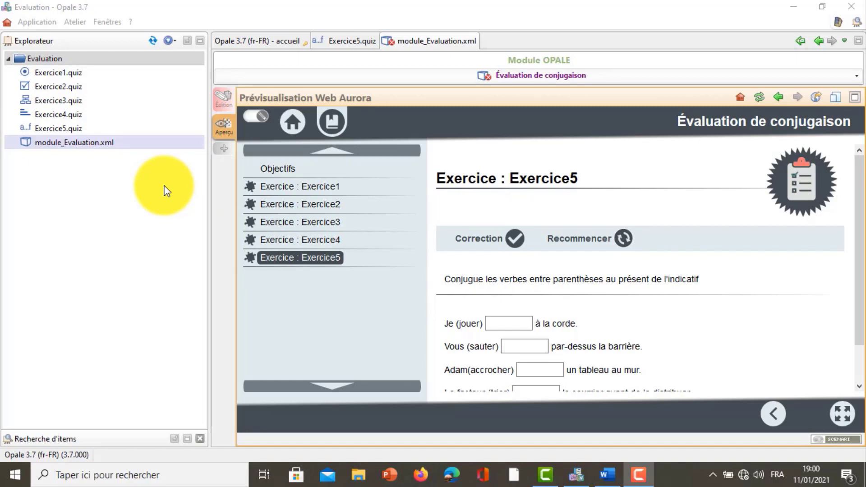
# - Create a "Support Web" item named Evaluation_web in the Evaluation space
pyautogui.click(99, 59)
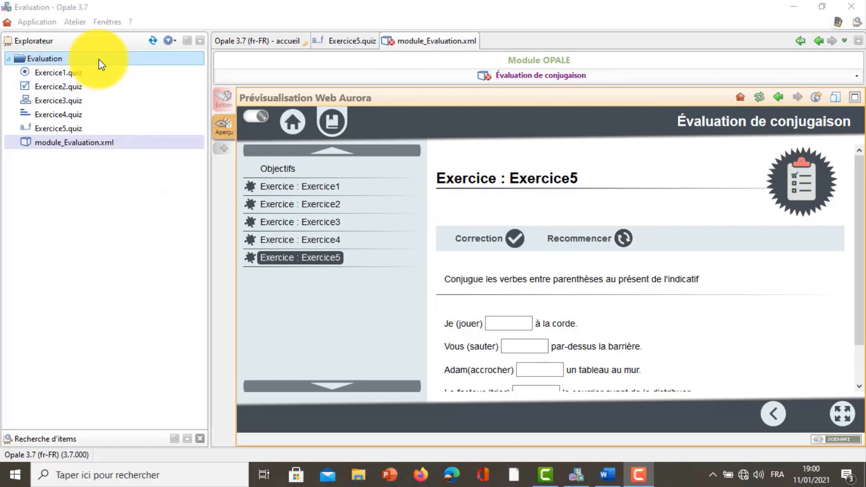
pyautogui.rightClick(100, 65)
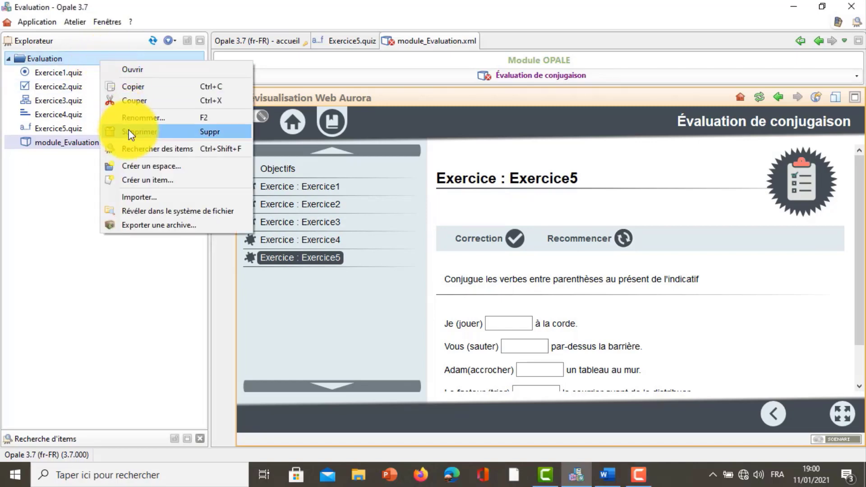
pyautogui.click(134, 182)
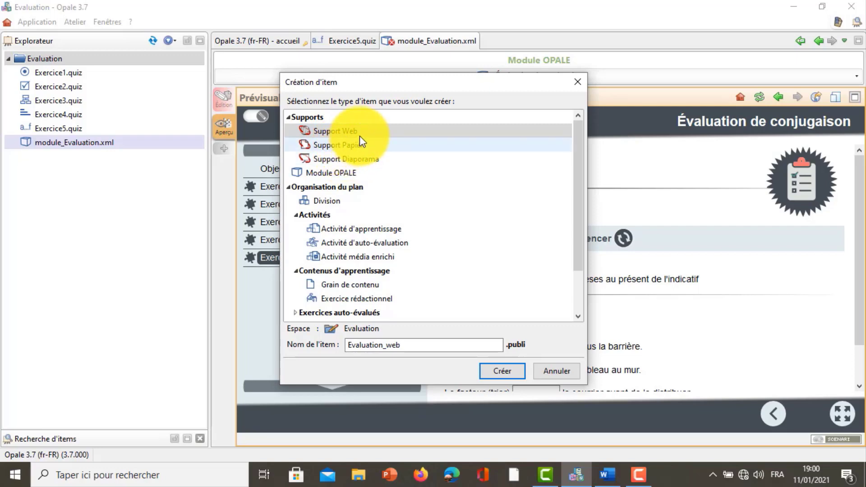
pyautogui.click(493, 371)
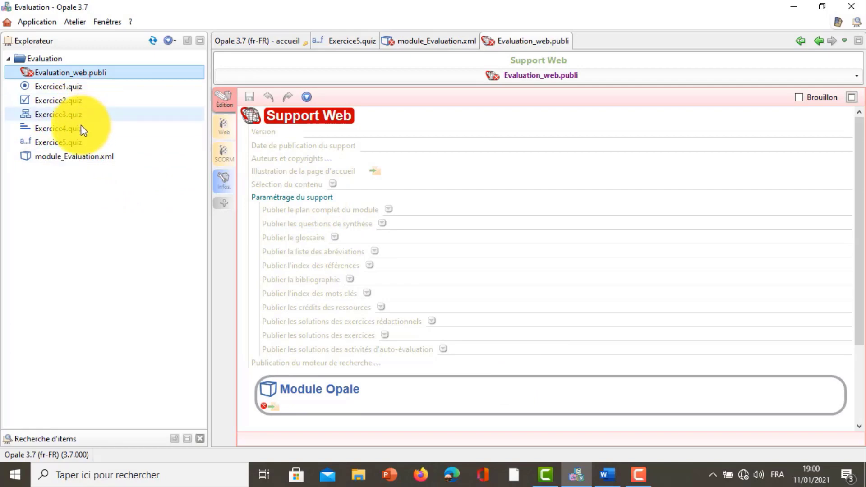
# - Link module_Evaluation.xml as the Opale module of Evaluation_web.publi and save the web support
pyautogui.moveTo(70, 159)
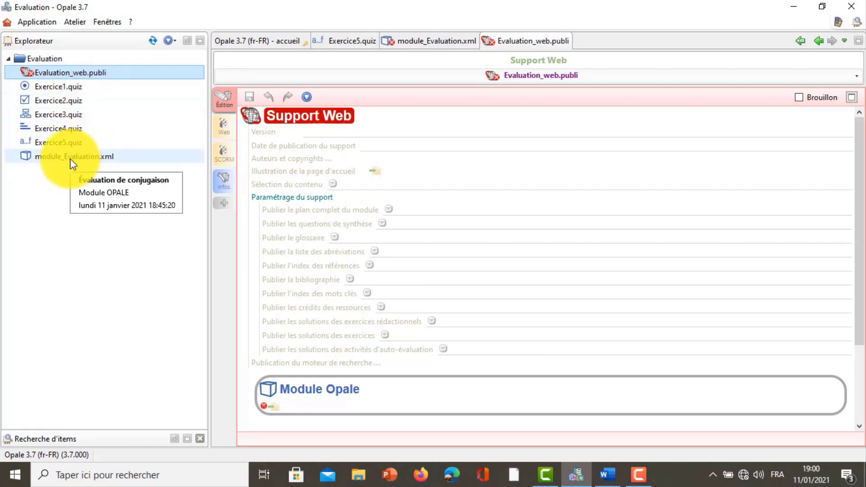
pyautogui.moveTo(70, 158); pyautogui.dragTo(266, 407)
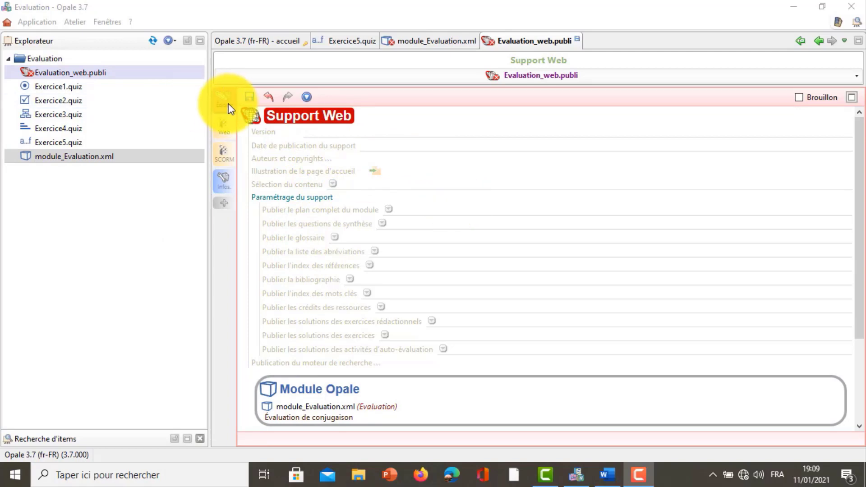
pyautogui.click(249, 99)
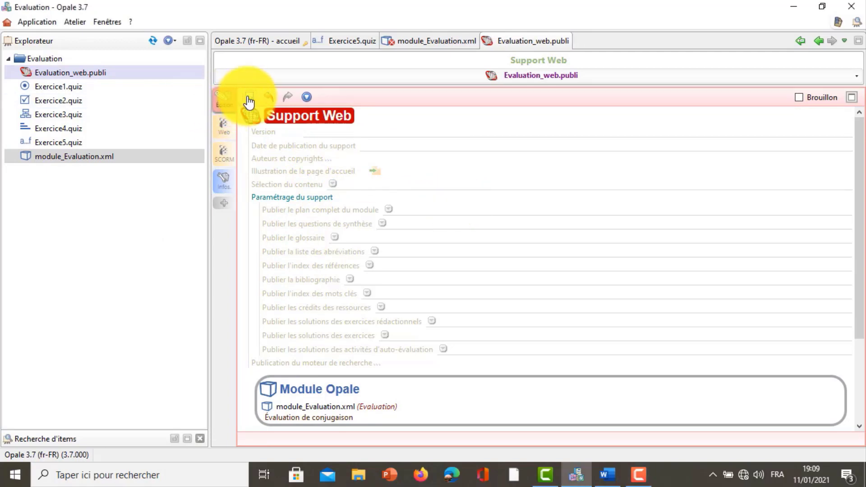
# - Generate the Aurora web publication of Evaluation_web.publi and start the published module in the browser
pyautogui.click(227, 136)
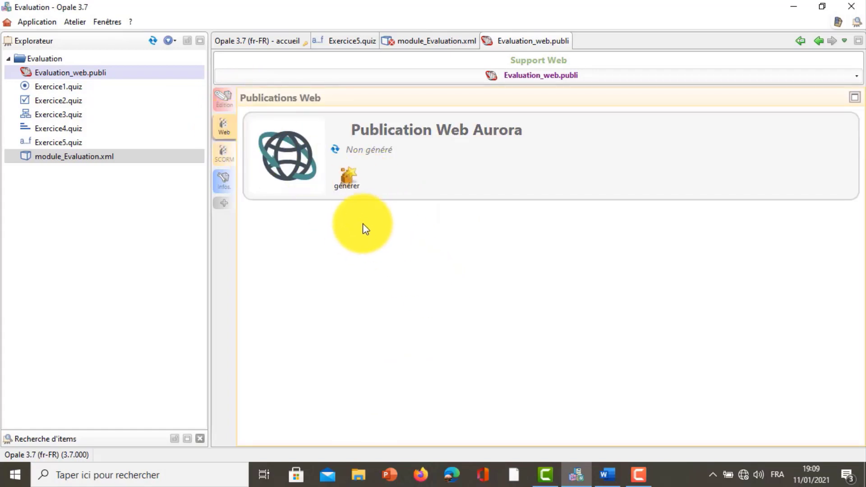
pyautogui.click(352, 183)
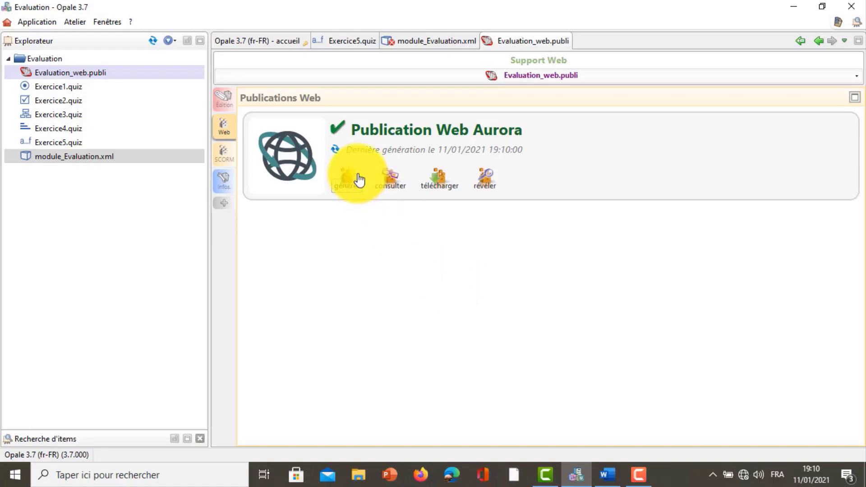
pyautogui.click(351, 189)
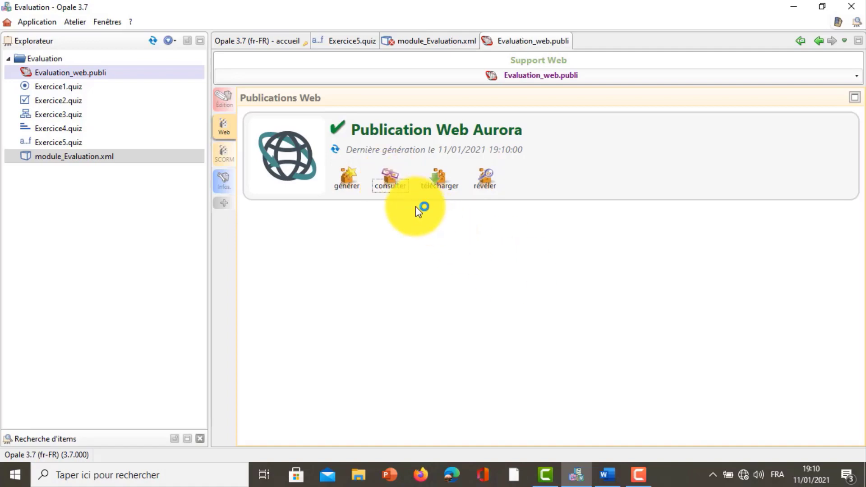
pyautogui.click(390, 180)
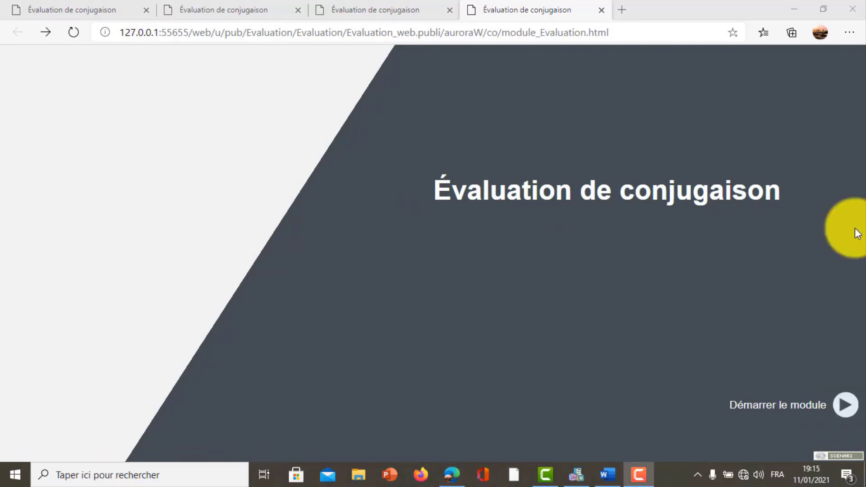
pyautogui.click(842, 408)
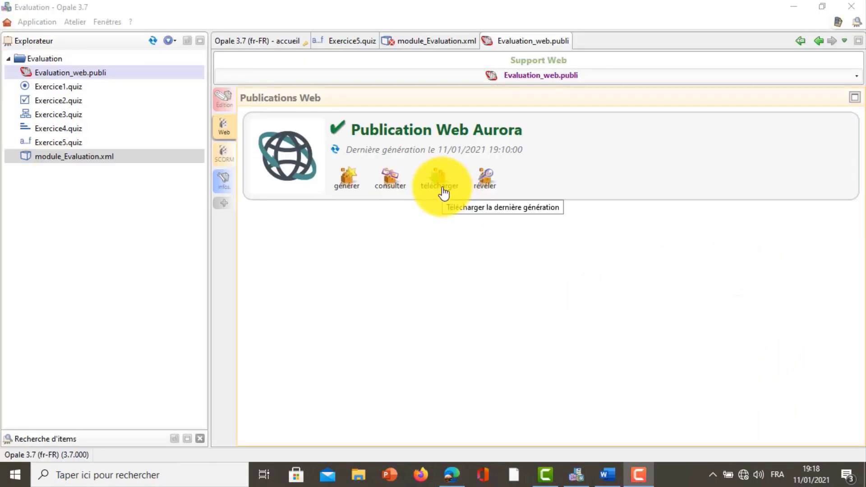
# - Download the generated web publication and save it to the Bureau folder as Evaluation_web_gen_auroraW.zip
pyautogui.click(444, 192)
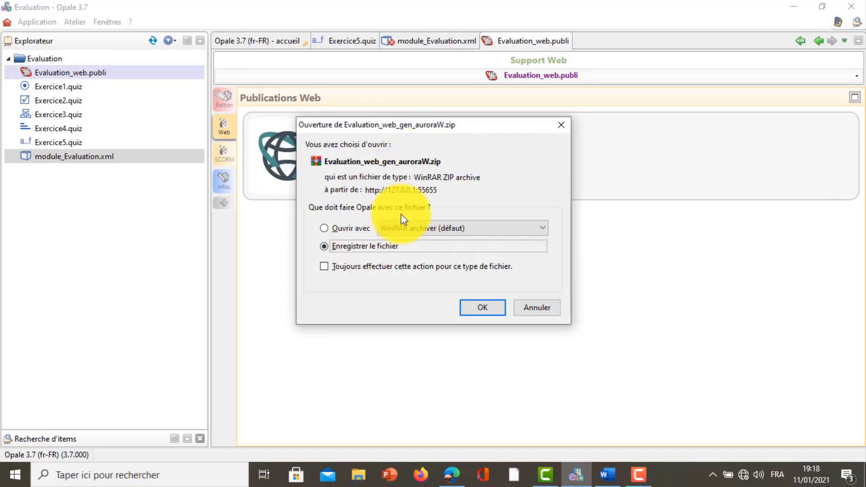
pyautogui.click(480, 316)
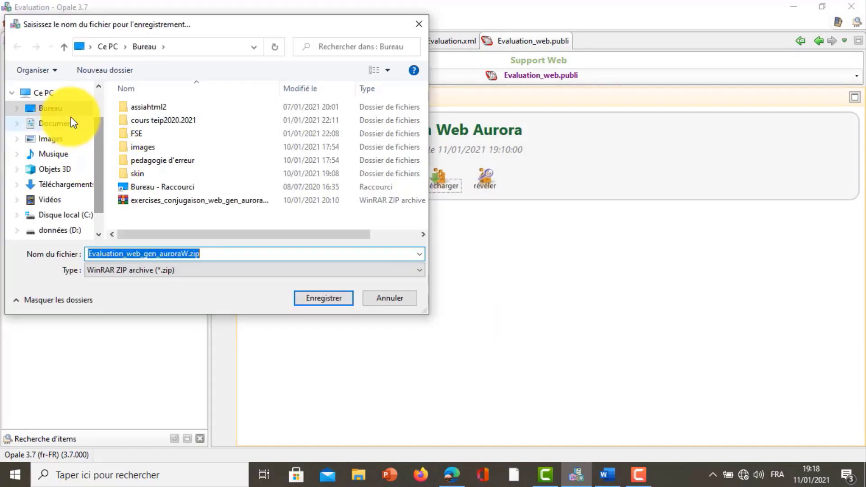
pyautogui.click(329, 298)
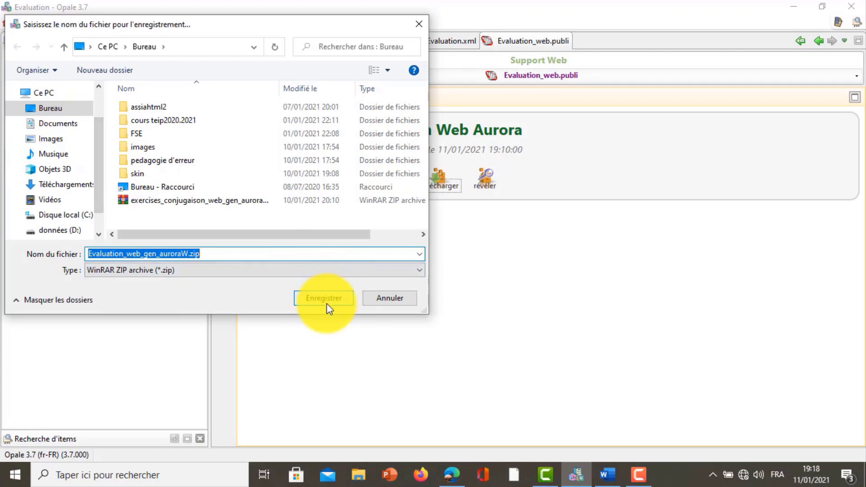